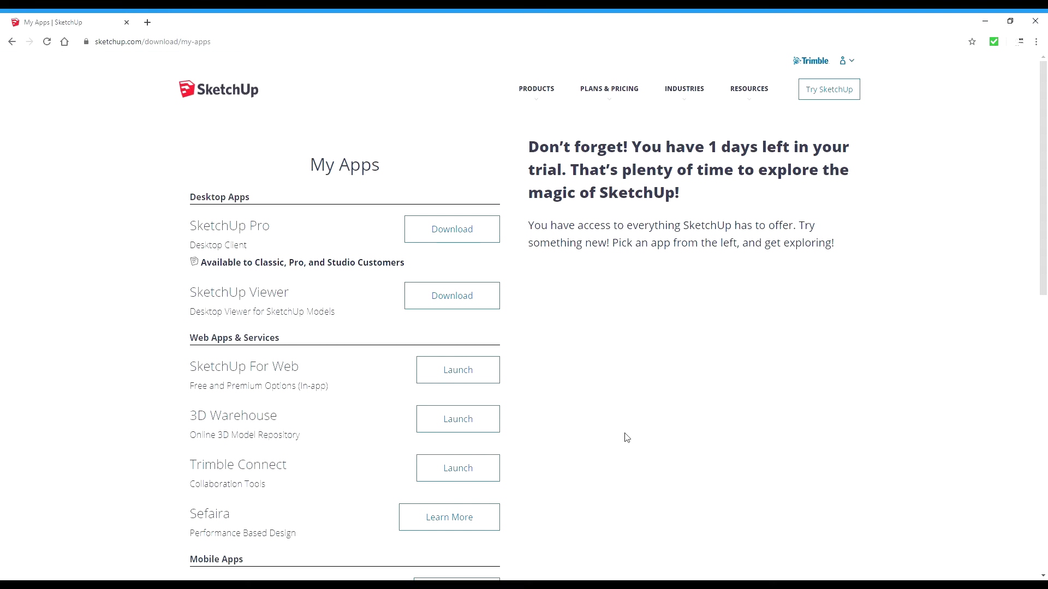
# Launch SketchUp for Web from the My Apps page in a new tab.
pyautogui.click(471, 376)
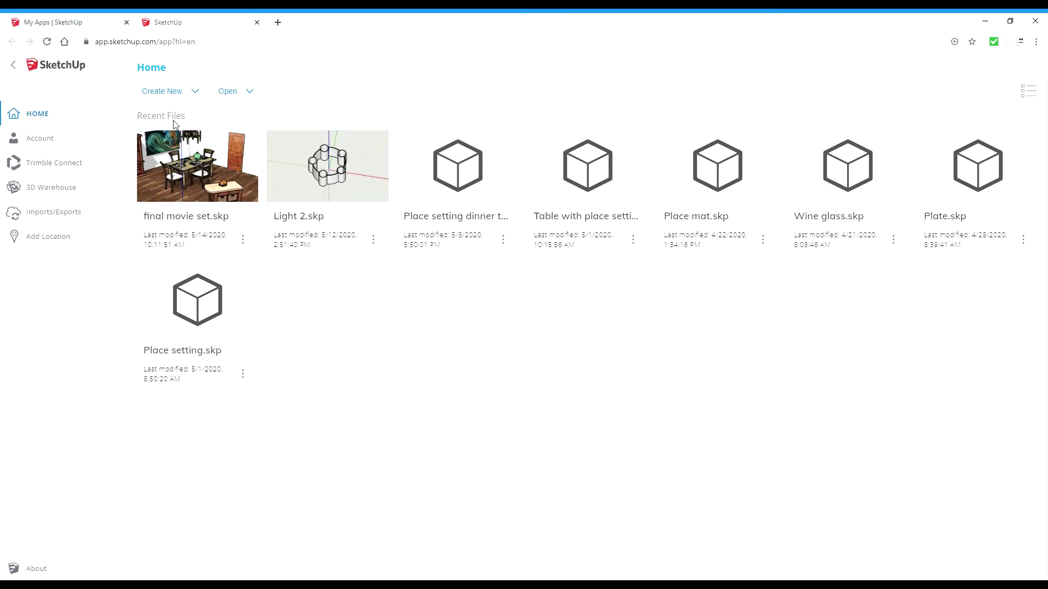
# Browse the Trimble Connect cloud projects into the SketchUp project folder.
pyautogui.click(251, 96)
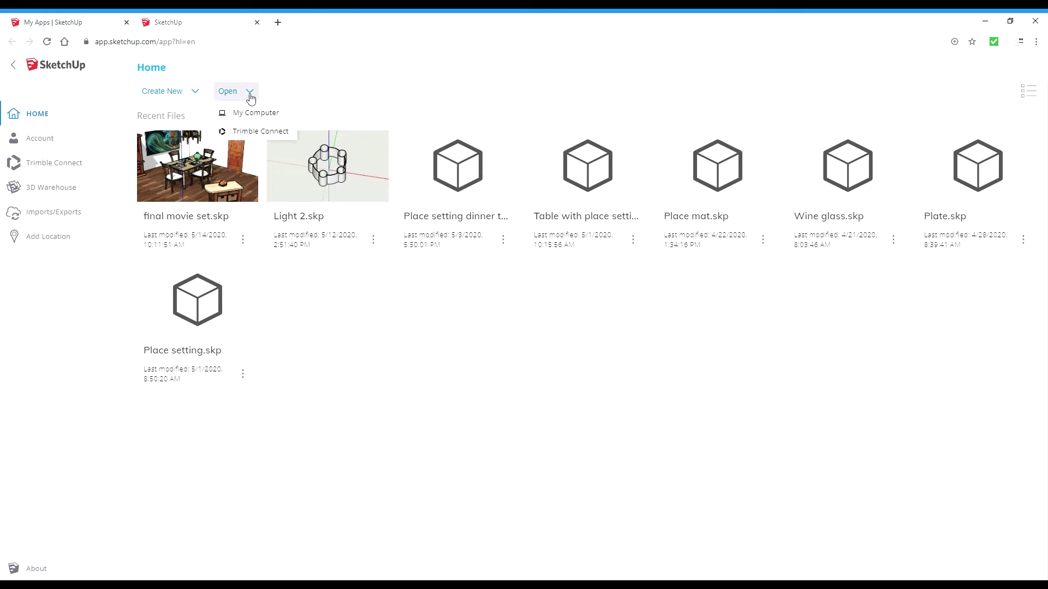
pyautogui.click(256, 134)
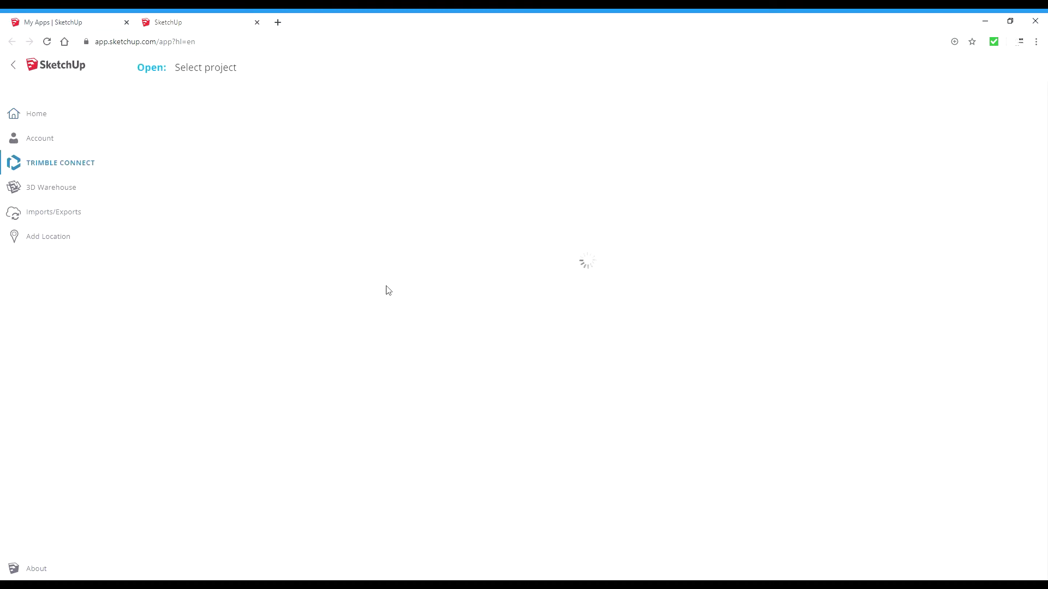
pyautogui.click(206, 145)
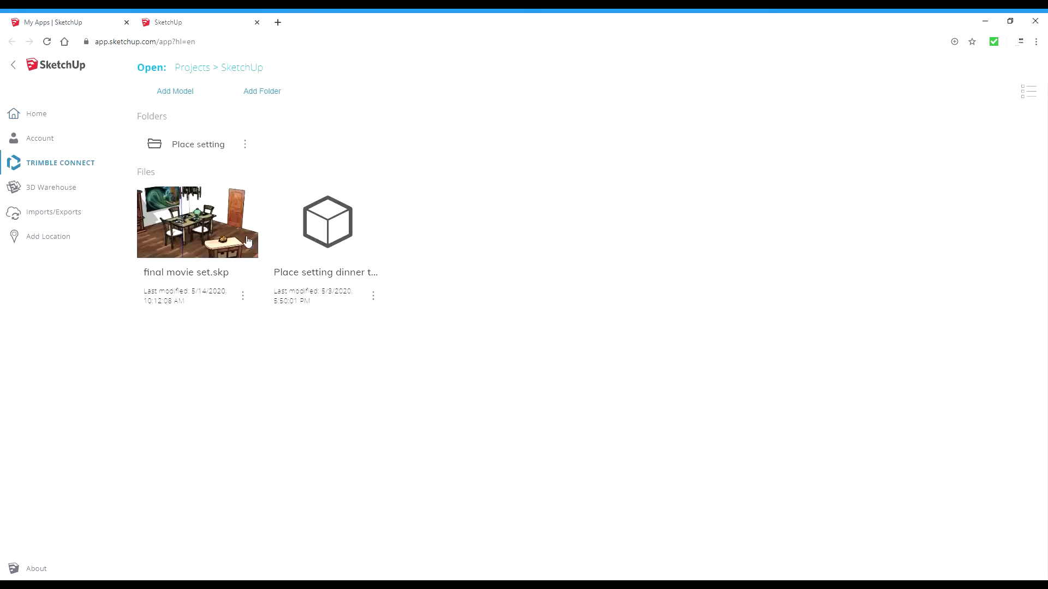
# Open final movie set.skp, then orbit, pan and zoom to frame the whole dining room.
pyautogui.click(187, 242)
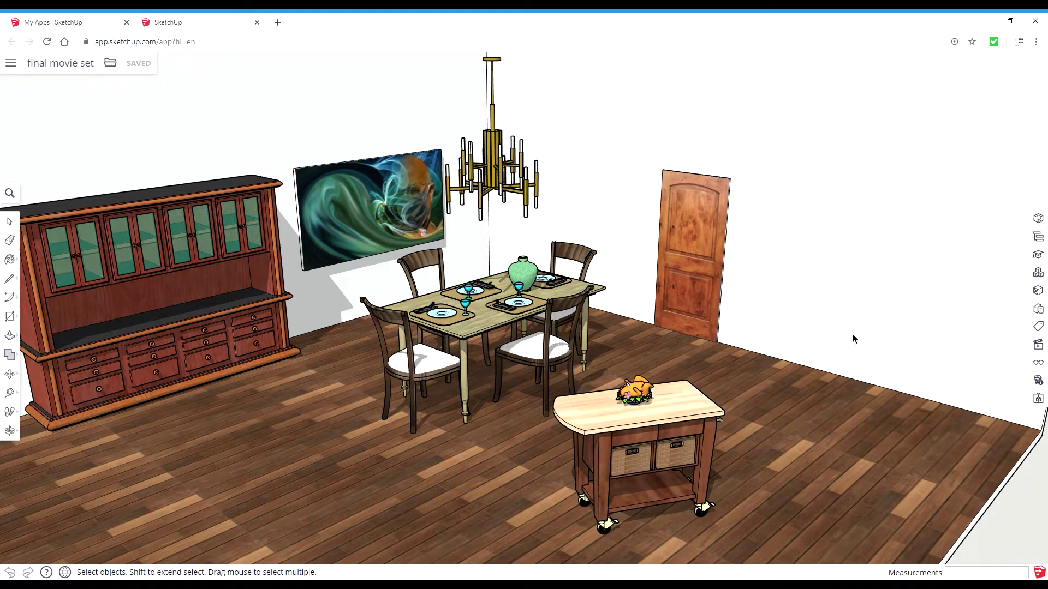
pyautogui.click(11, 435)
pyautogui.click(45, 397)
pyautogui.moveTo(218, 452); pyautogui.dragTo(271, 461)
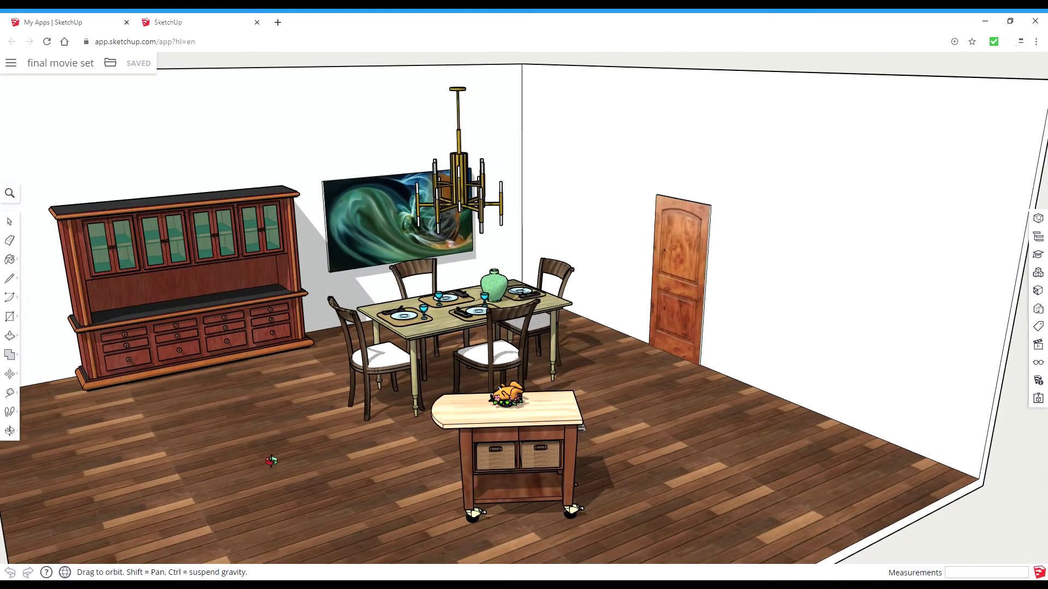
pyautogui.scroll(3, 269, 459)
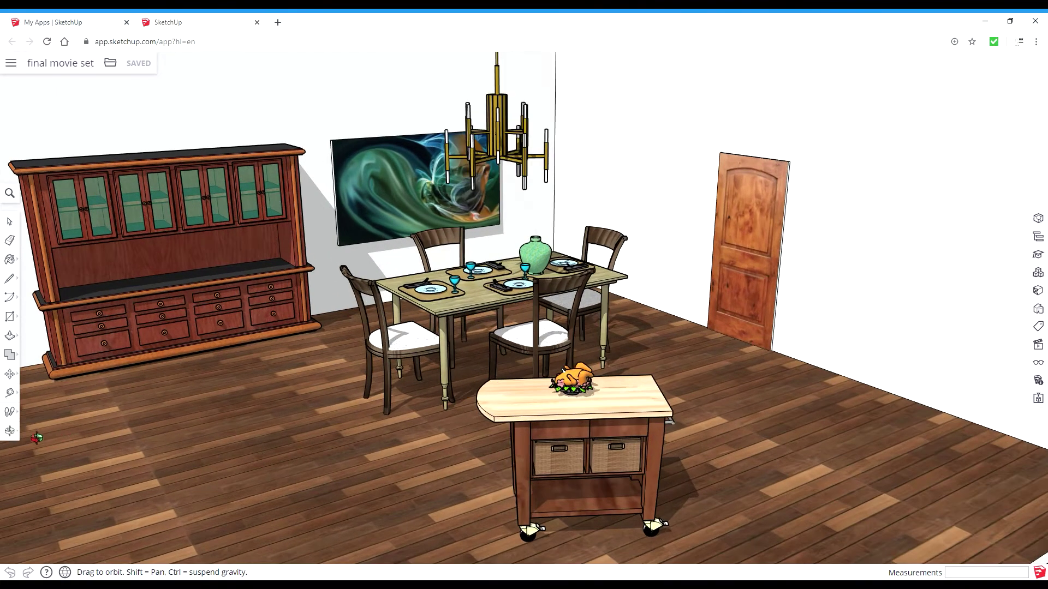
pyautogui.click(9, 431)
pyautogui.click(45, 434)
pyautogui.moveTo(168, 428); pyautogui.dragTo(234, 447)
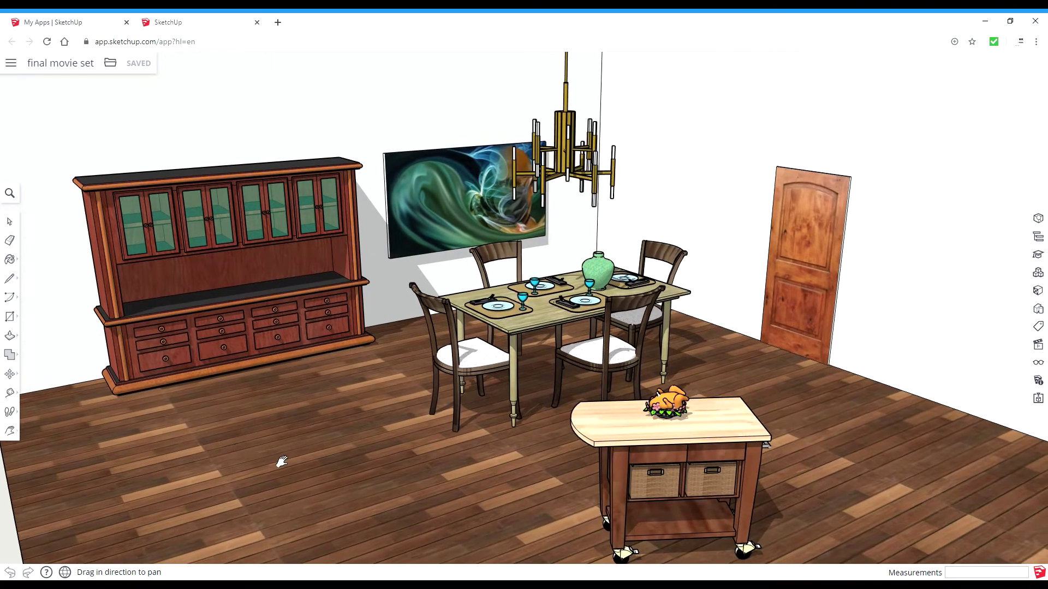
pyautogui.scroll(1, 281, 461)
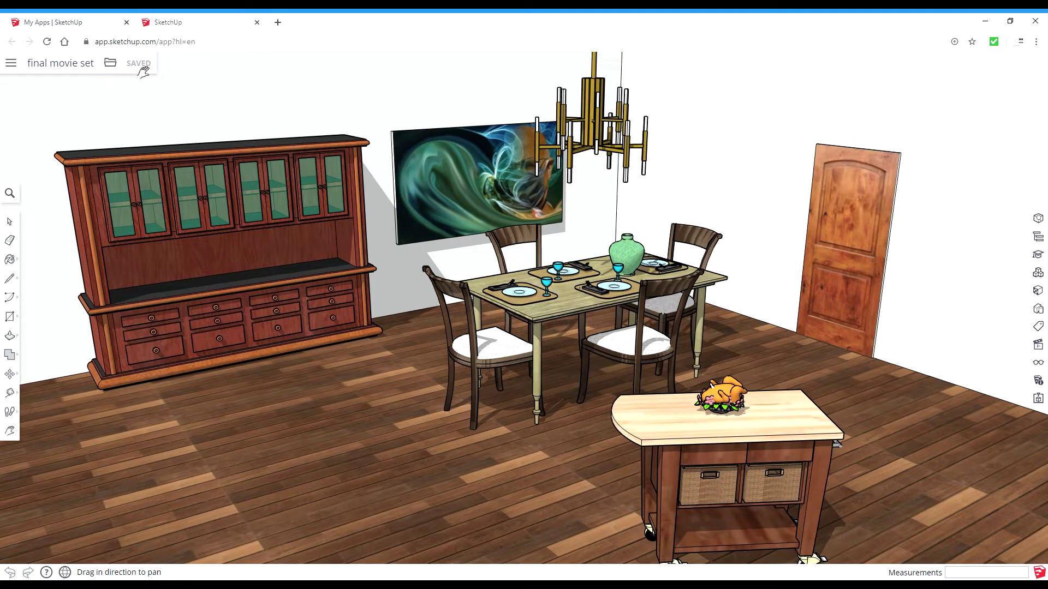
# Export the dining-room view as final movie set.png at 1920 × 969 px.
pyautogui.click(110, 65)
pyautogui.moveTo(114, 162)
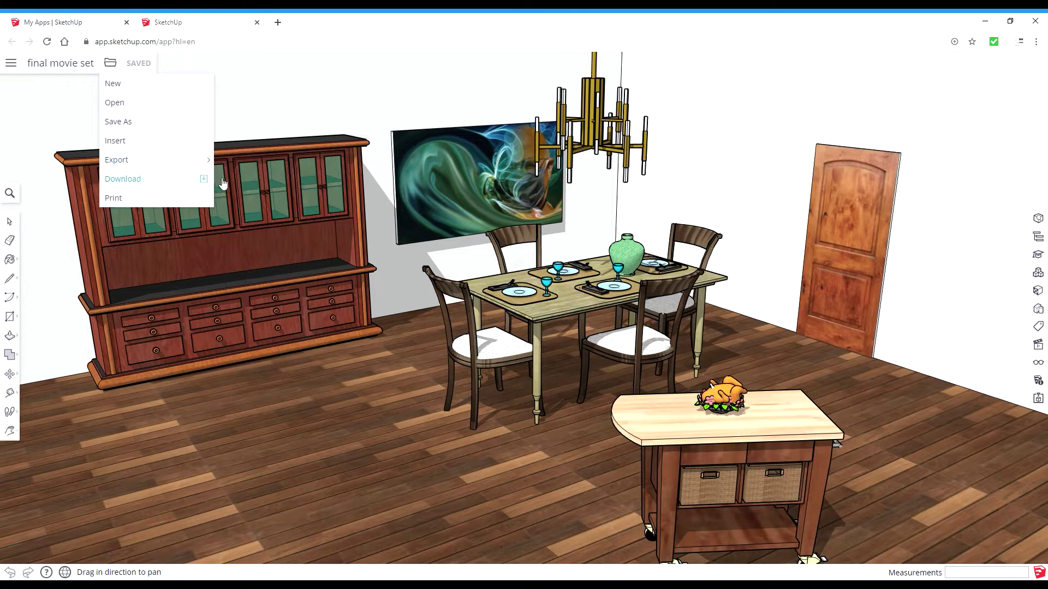
pyautogui.click(230, 180)
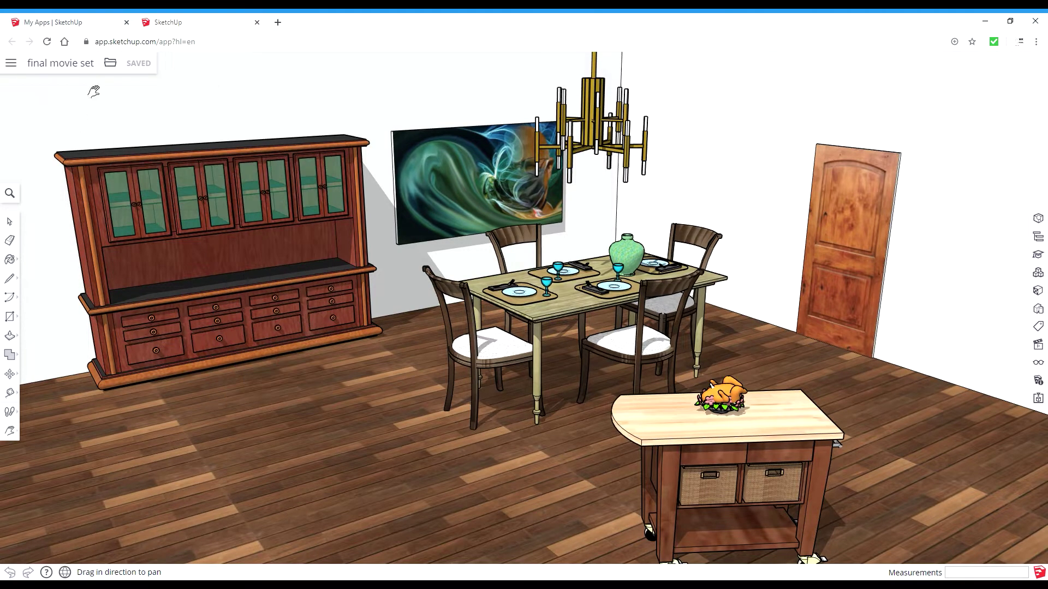
pyautogui.click(110, 65)
pyautogui.moveTo(129, 165)
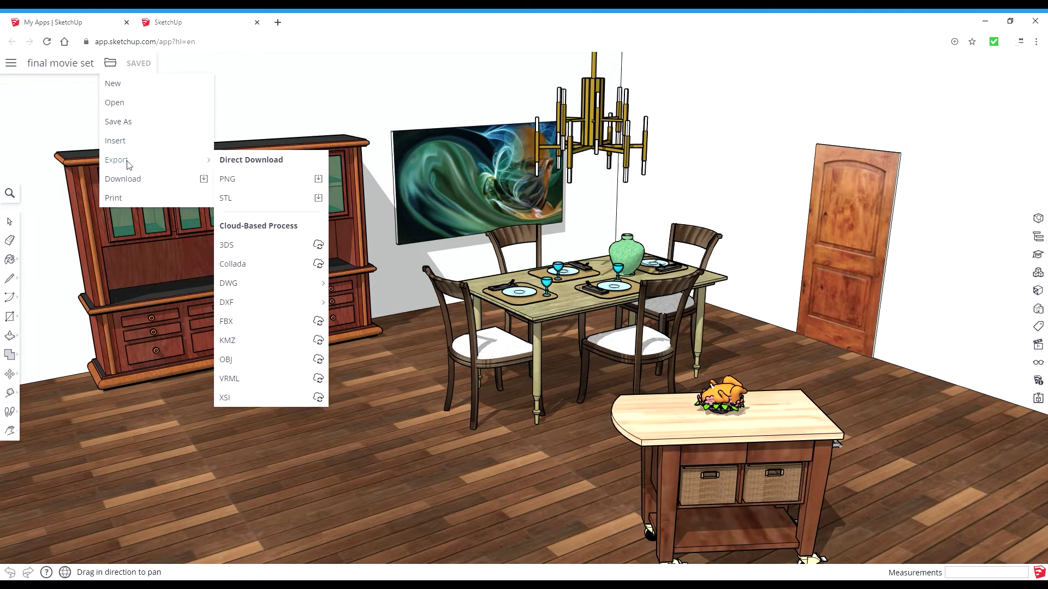
pyautogui.click(232, 182)
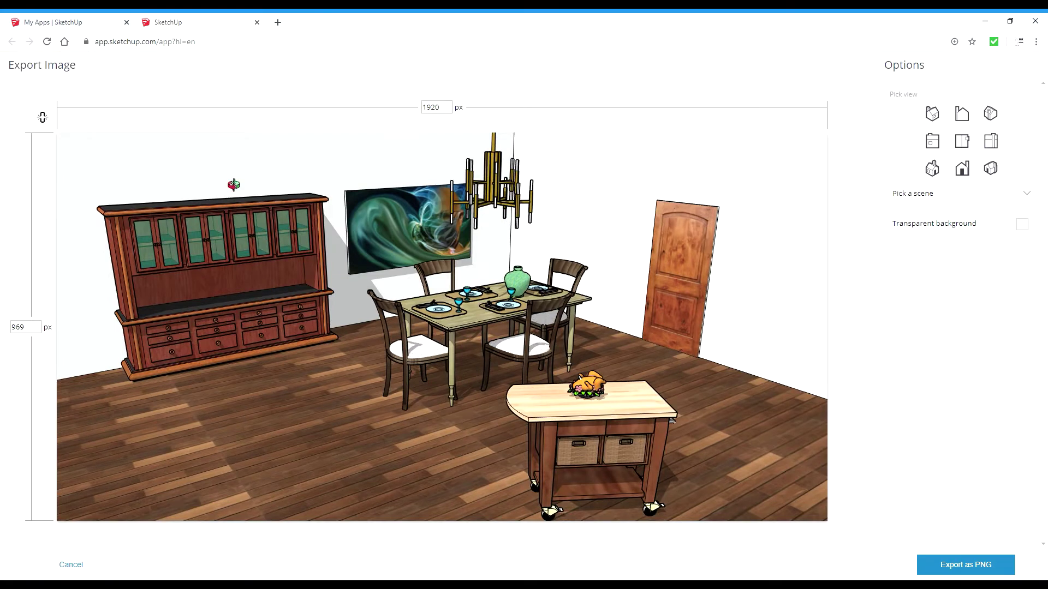
pyautogui.click(961, 570)
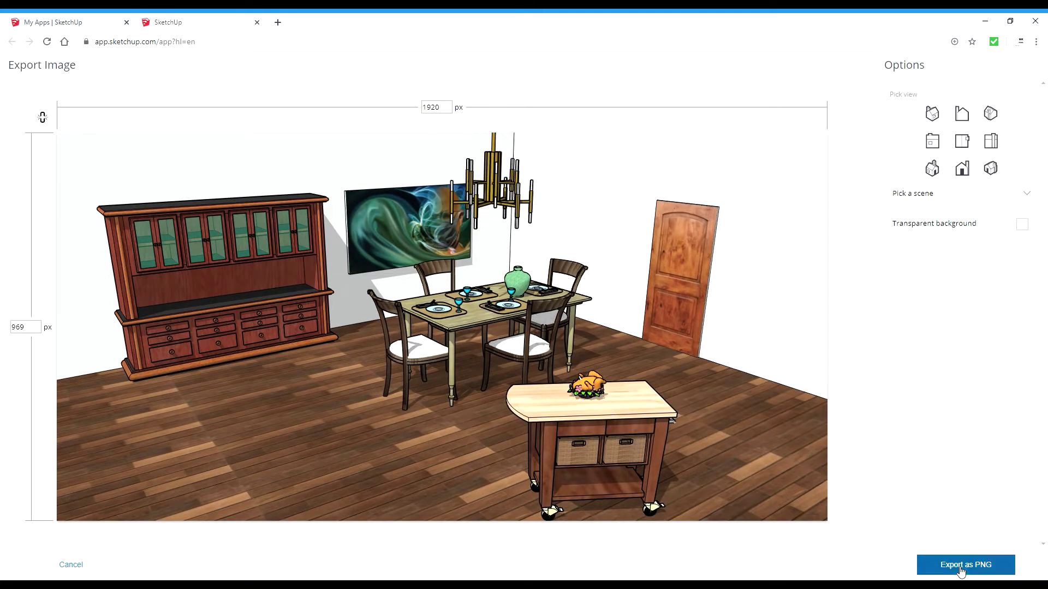
pyautogui.click(595, 366)
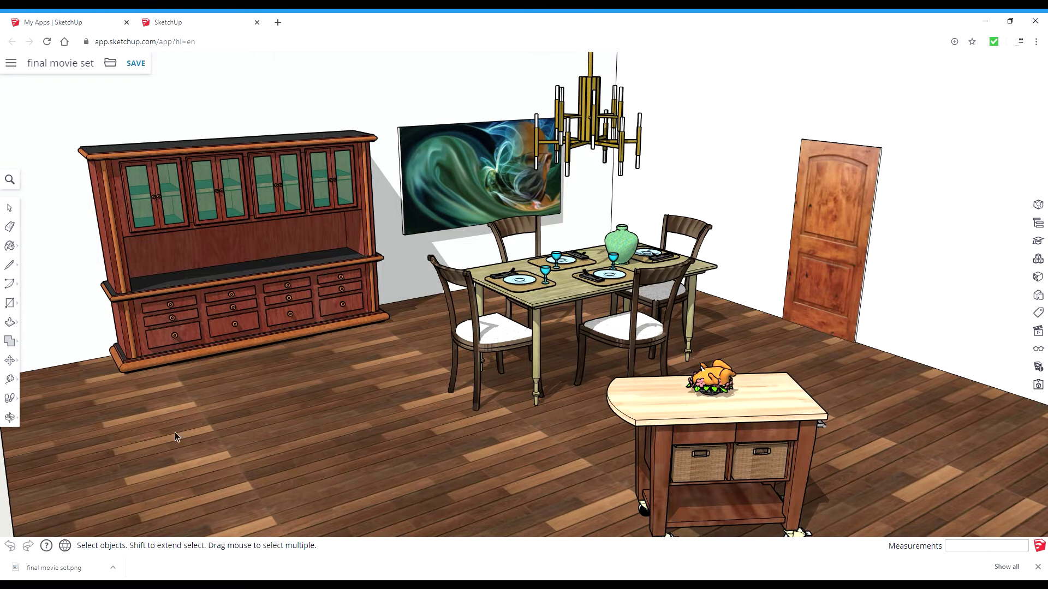
# Zoom in and orbit the view toward the dining table.
pyautogui.scroll(-2, 326, 402)
pyautogui.scroll(4, 325, 402)
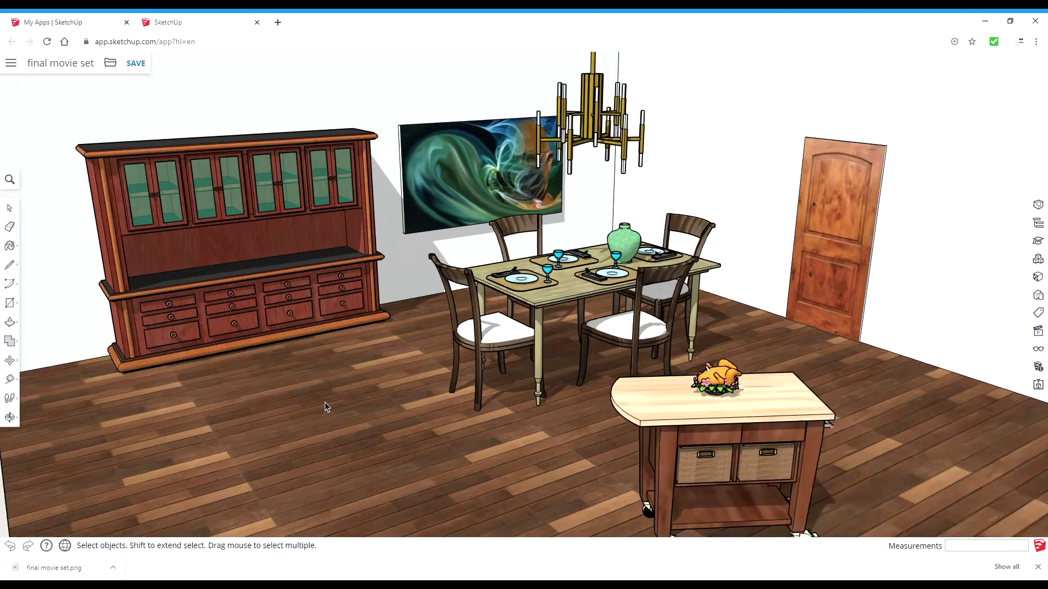
pyautogui.scroll(1, 326, 401)
pyautogui.click(10, 418)
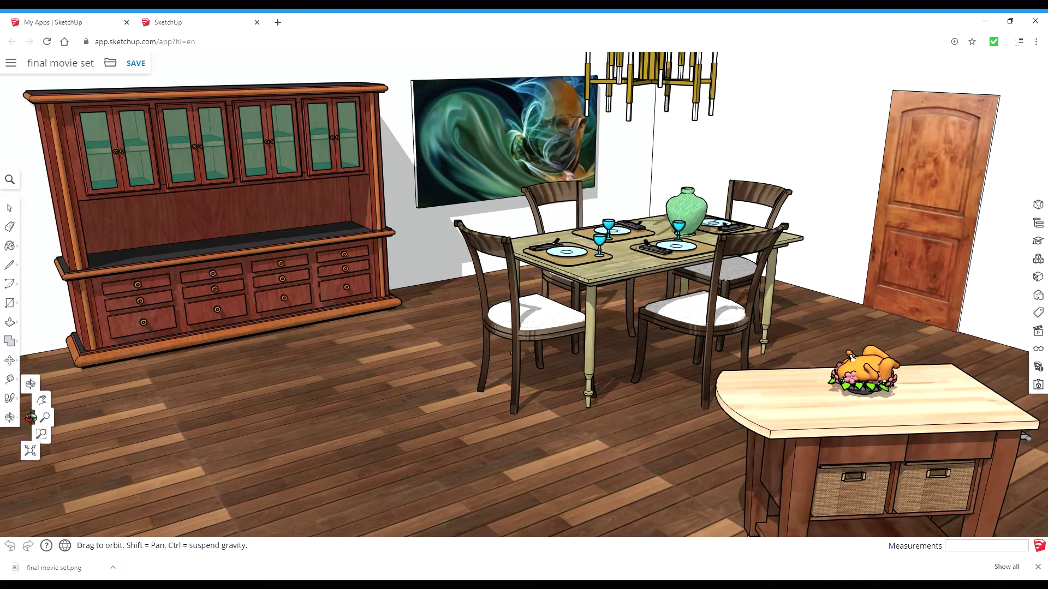
pyautogui.click(43, 377)
pyautogui.moveTo(257, 435); pyautogui.dragTo(297, 445)
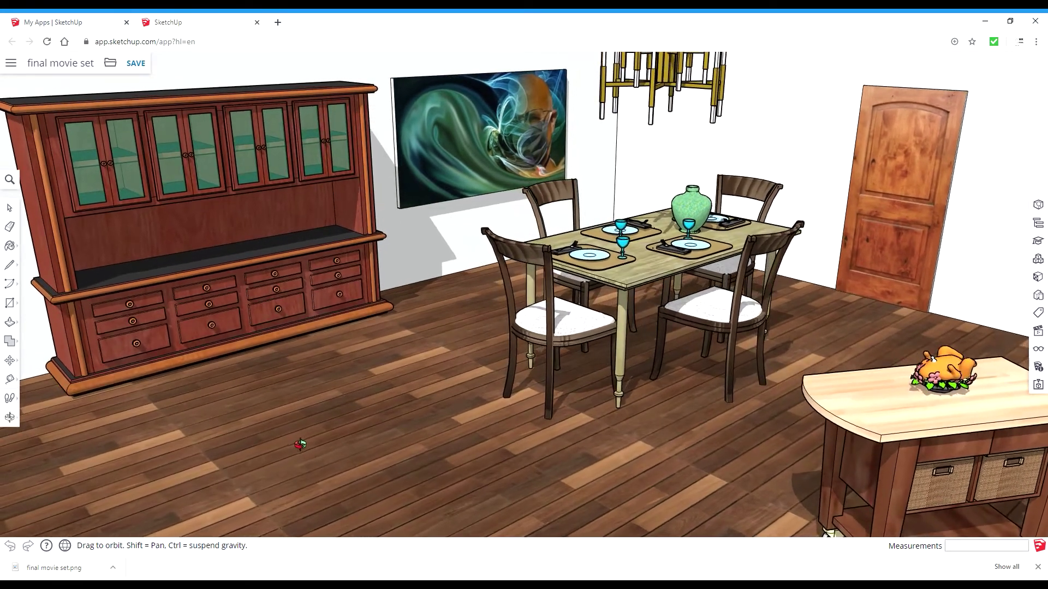
# Pan the room left and orbit slightly to frame the table, chairs and kitchen cart.
pyautogui.click(10, 417)
pyautogui.click(57, 417)
pyautogui.moveTo(334, 402); pyautogui.dragTo(270, 408)
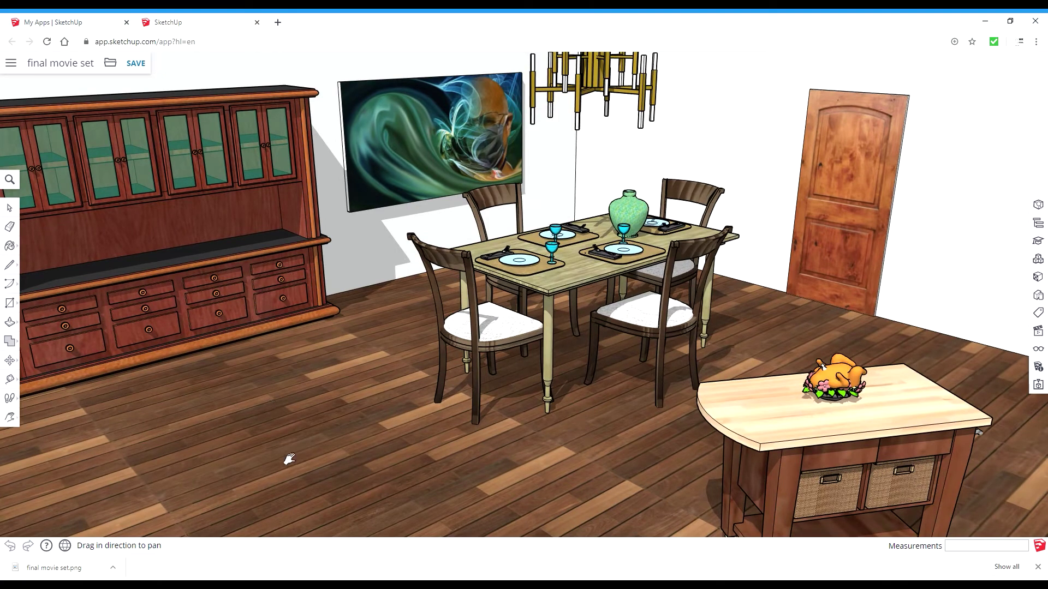
pyautogui.click(10, 417)
pyautogui.click(44, 379)
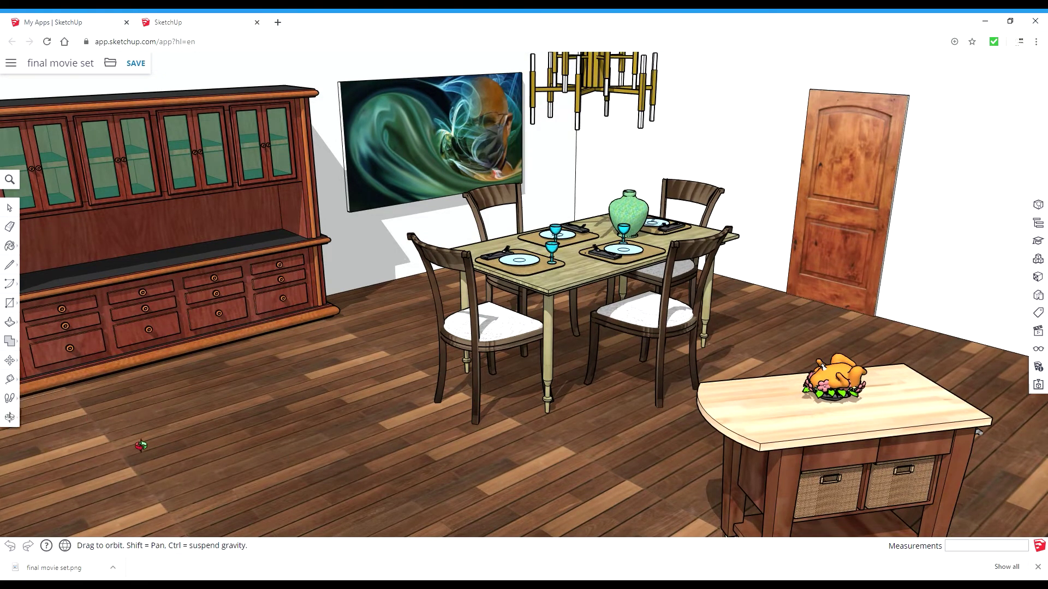
pyautogui.moveTo(143, 446); pyautogui.dragTo(158, 449)
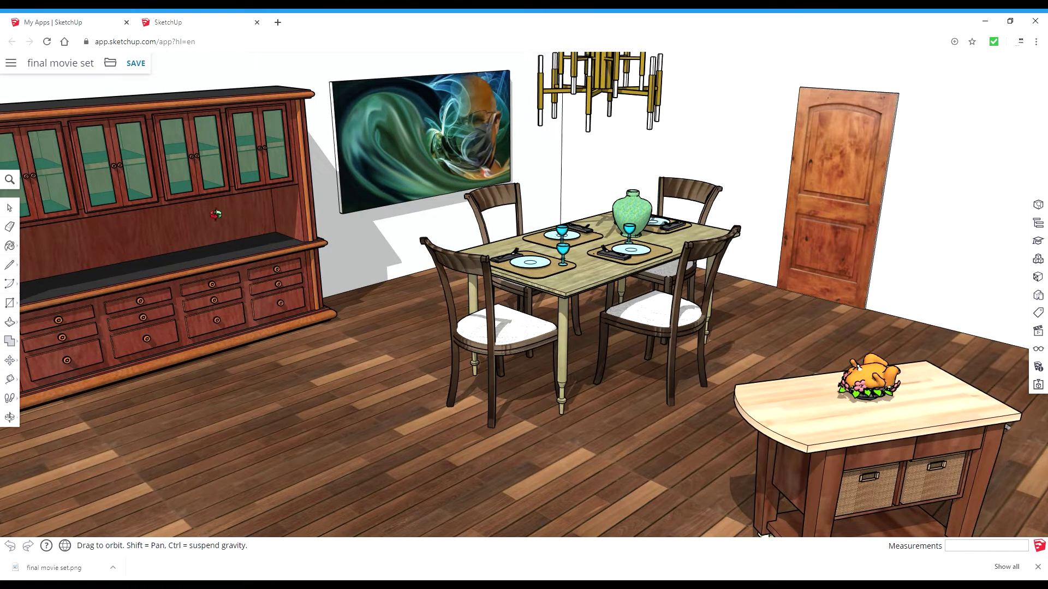
pyautogui.click(111, 64)
# Export the closer dining-table view as final movie set (1).png at 1920 × 920 px.
pyautogui.moveTo(111, 165)
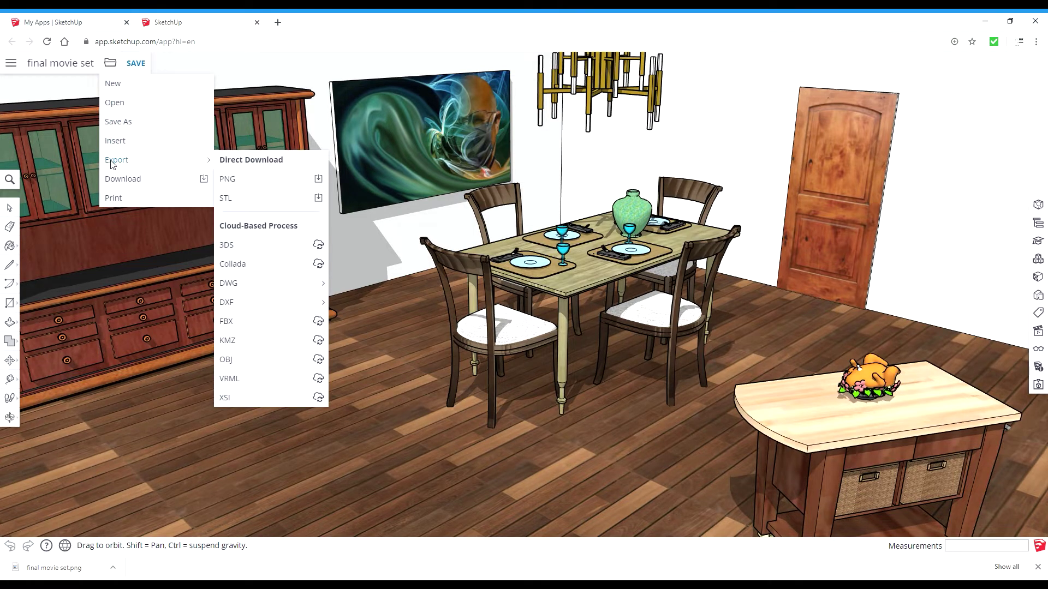
pyautogui.click(234, 181)
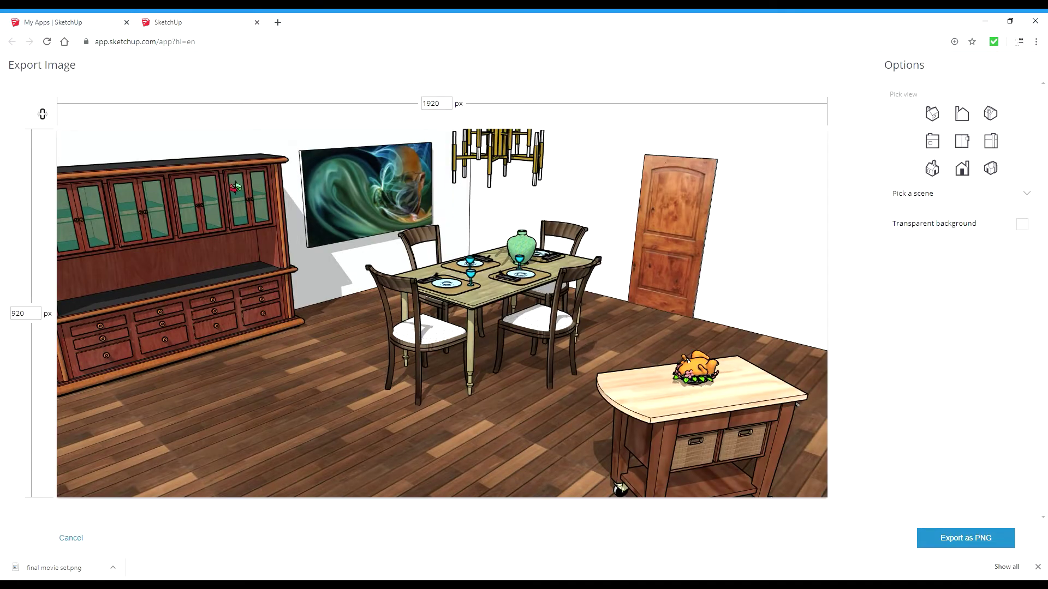
pyautogui.click(966, 540)
pyautogui.click(585, 352)
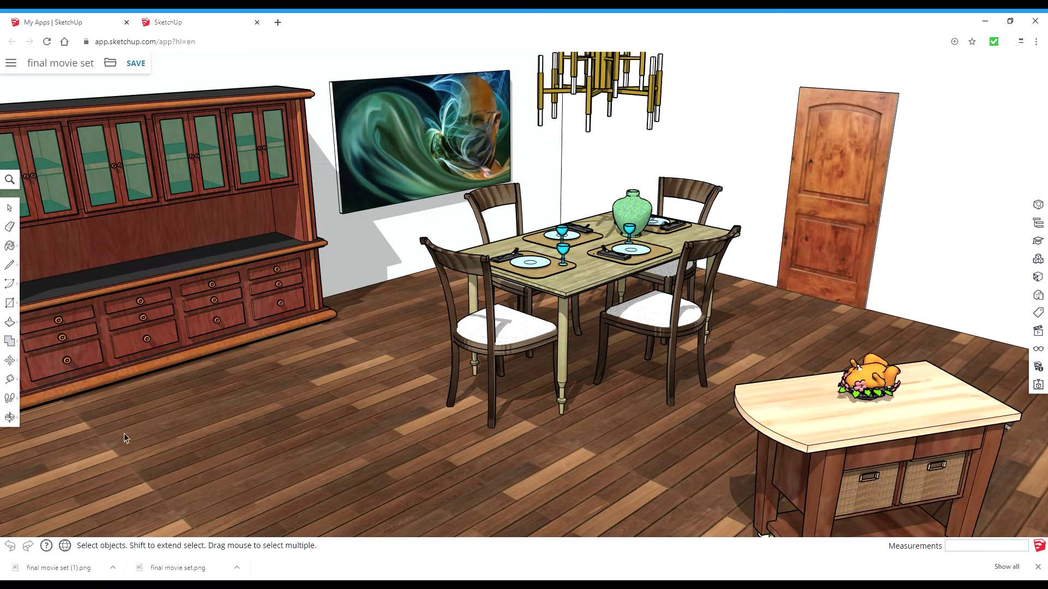
# Orbit, zoom and pan until the set table is centred with painting, chandelier and door visible.
pyautogui.click(10, 418)
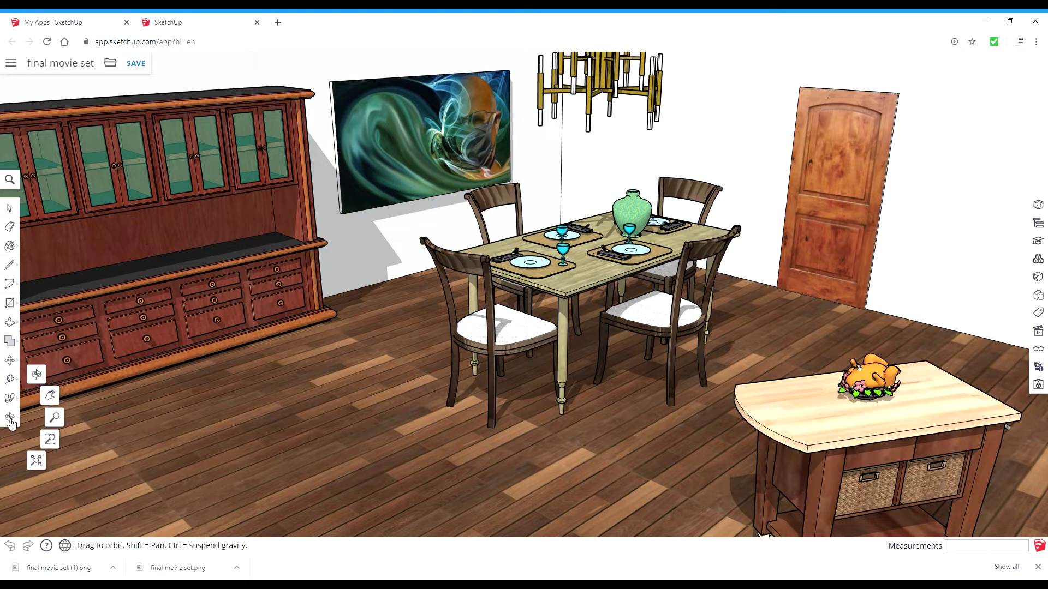
pyautogui.click(35, 377)
pyautogui.moveTo(222, 435); pyautogui.dragTo(347, 434)
pyautogui.scroll(-1, 599, 463)
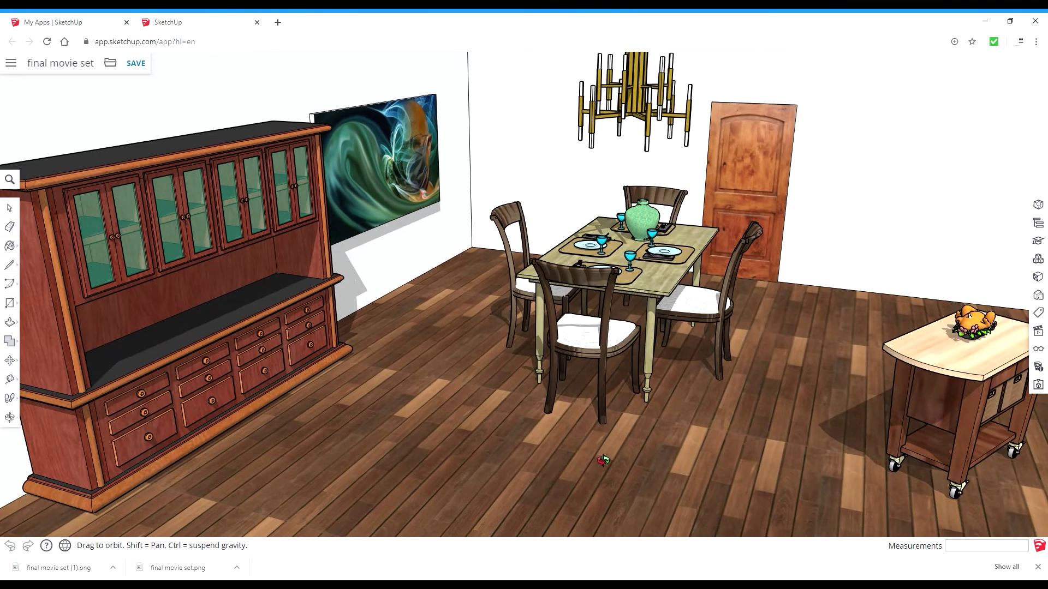
pyautogui.scroll(2, 604, 460)
pyautogui.click(10, 418)
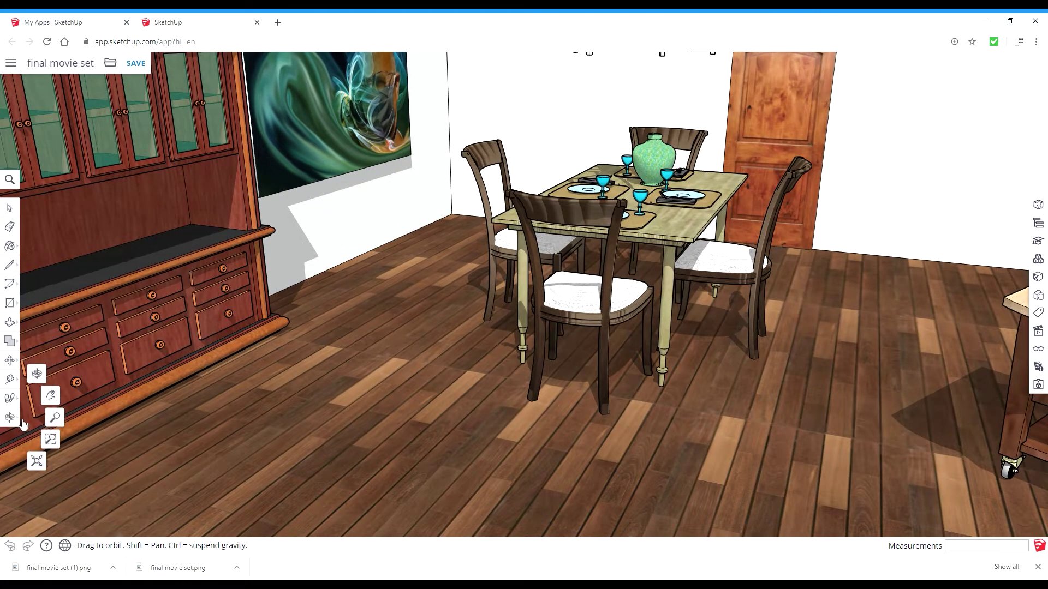
pyautogui.click(59, 403)
pyautogui.moveTo(617, 401); pyautogui.dragTo(499, 433)
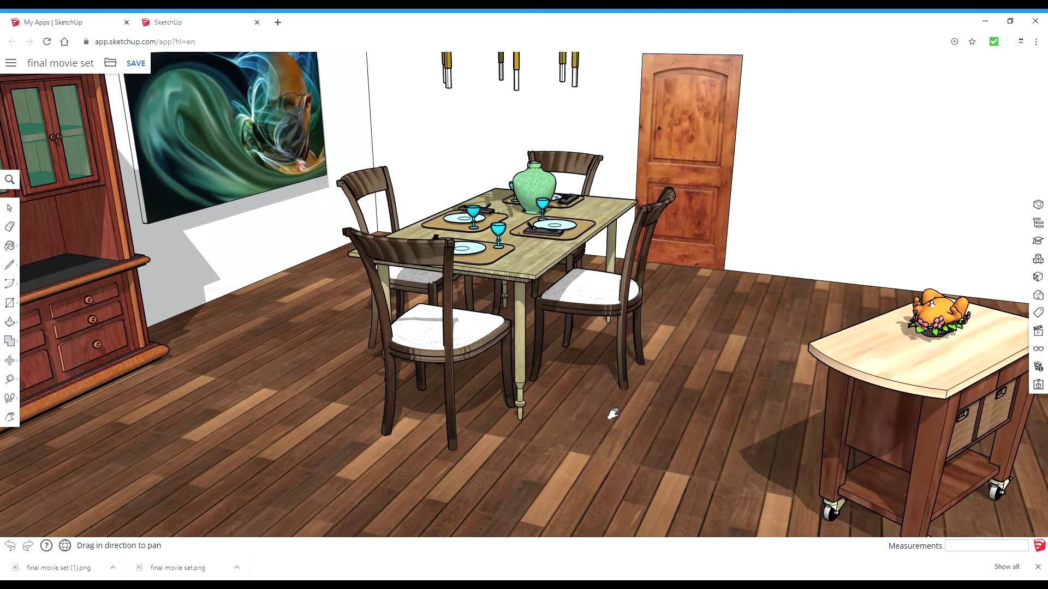
pyautogui.scroll(1, 610, 411)
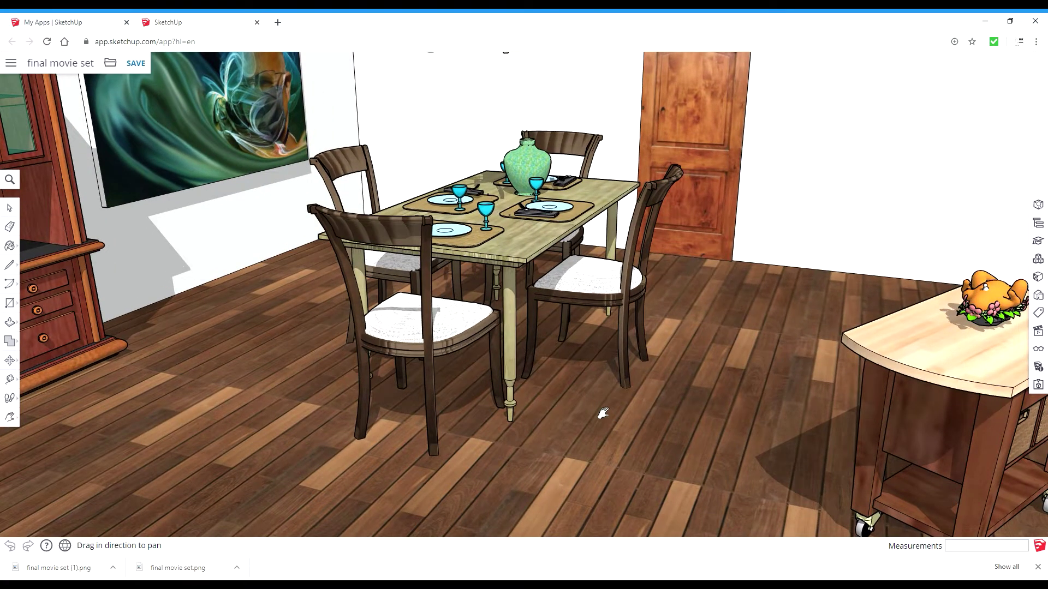
pyautogui.moveTo(603, 417); pyautogui.dragTo(568, 472)
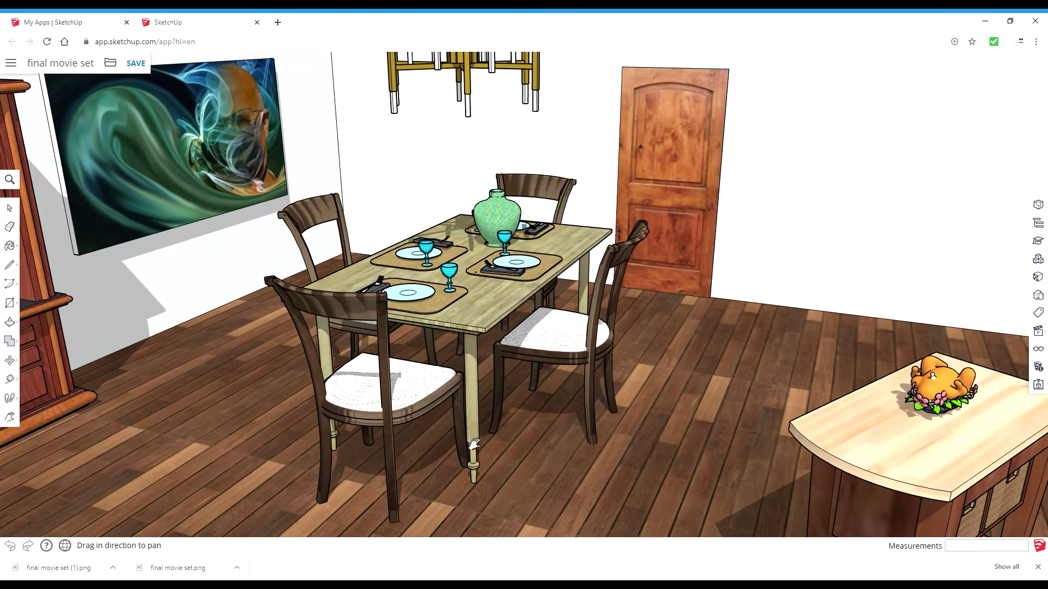
# Export the centred table view as a 1920-pixel-wide final movie set (2).png.
pyautogui.click(111, 63)
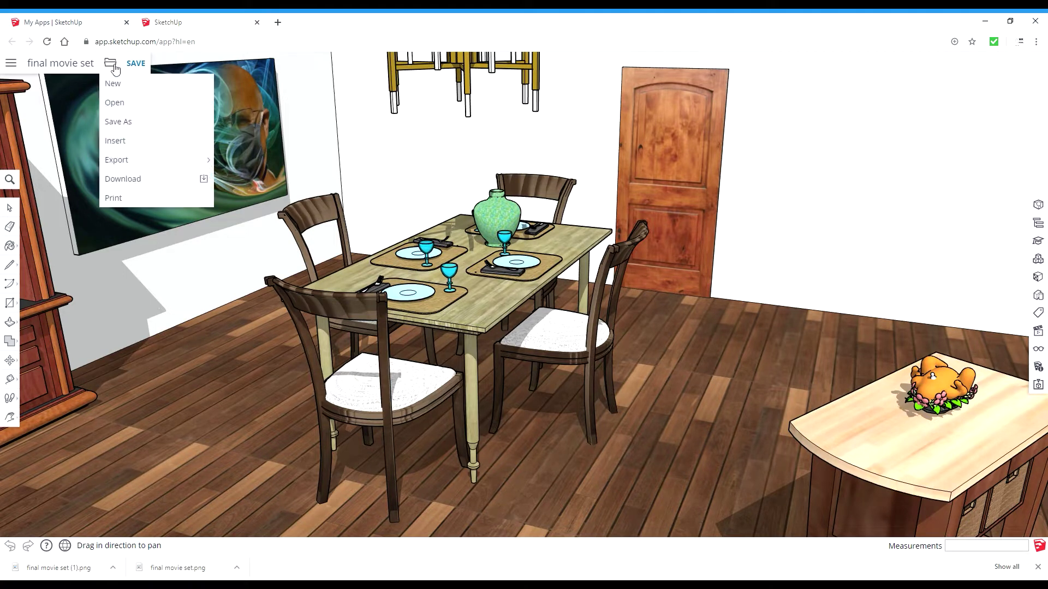
pyautogui.moveTo(116, 166)
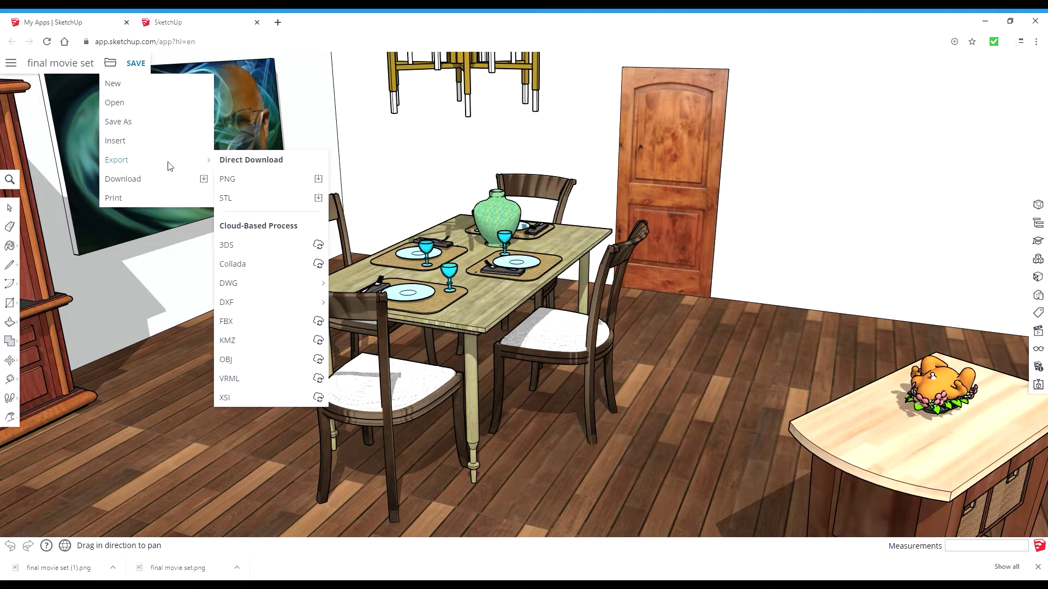
pyautogui.click(227, 180)
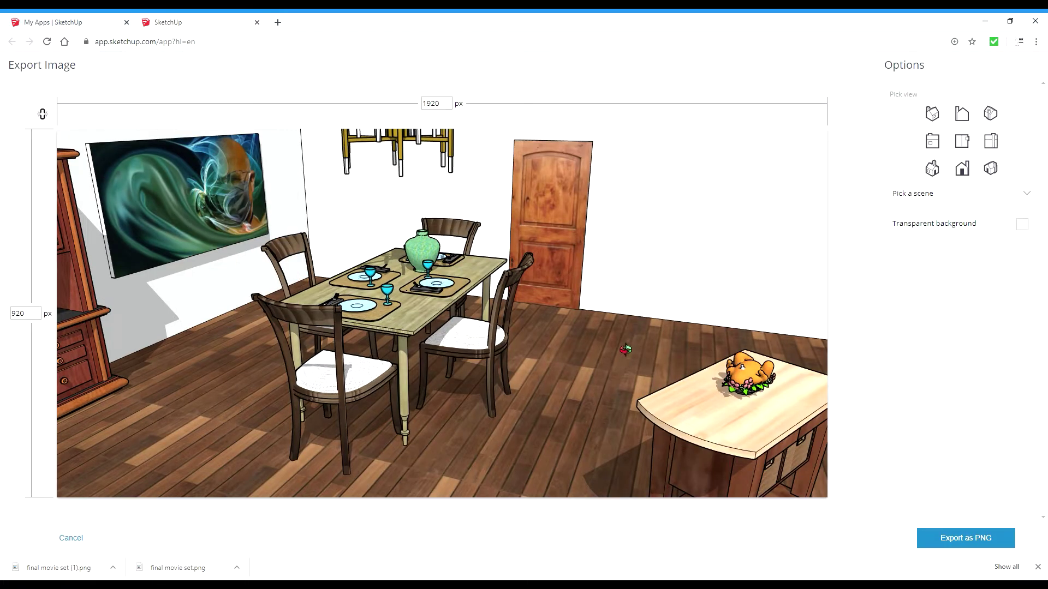
pyautogui.click(956, 540)
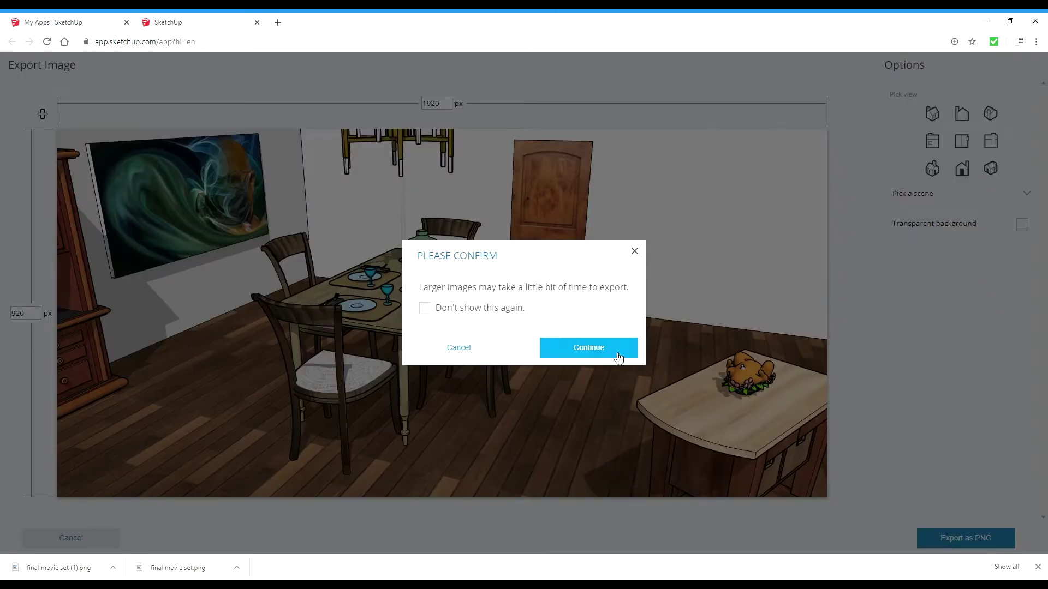
pyautogui.click(588, 348)
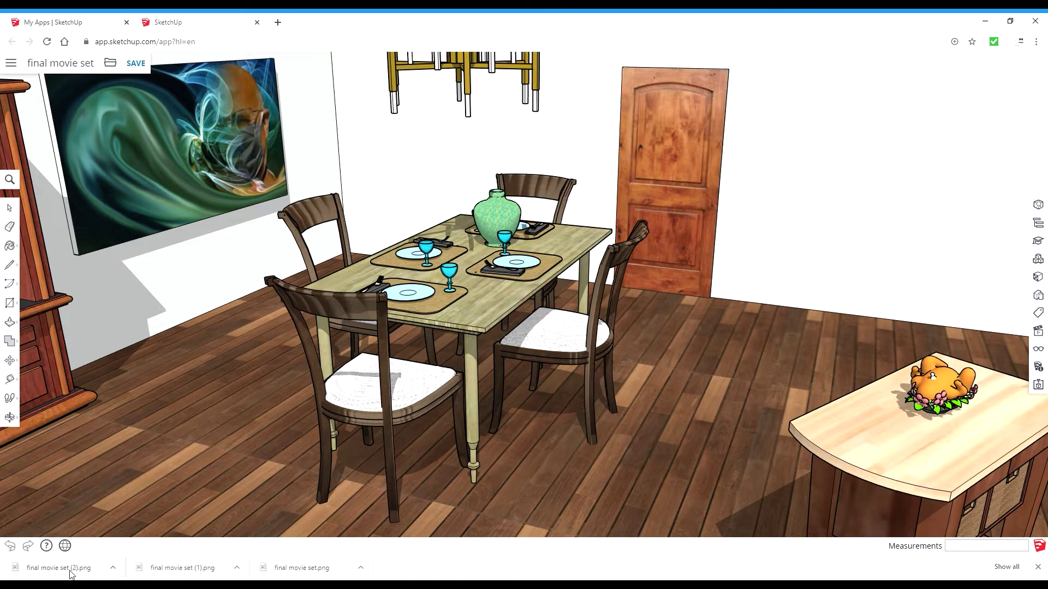
pyautogui.click(10, 417)
# Tilt the view down onto the table and export it as final movie set (3).png.
pyautogui.moveTo(199, 421); pyautogui.dragTo(199, 489)
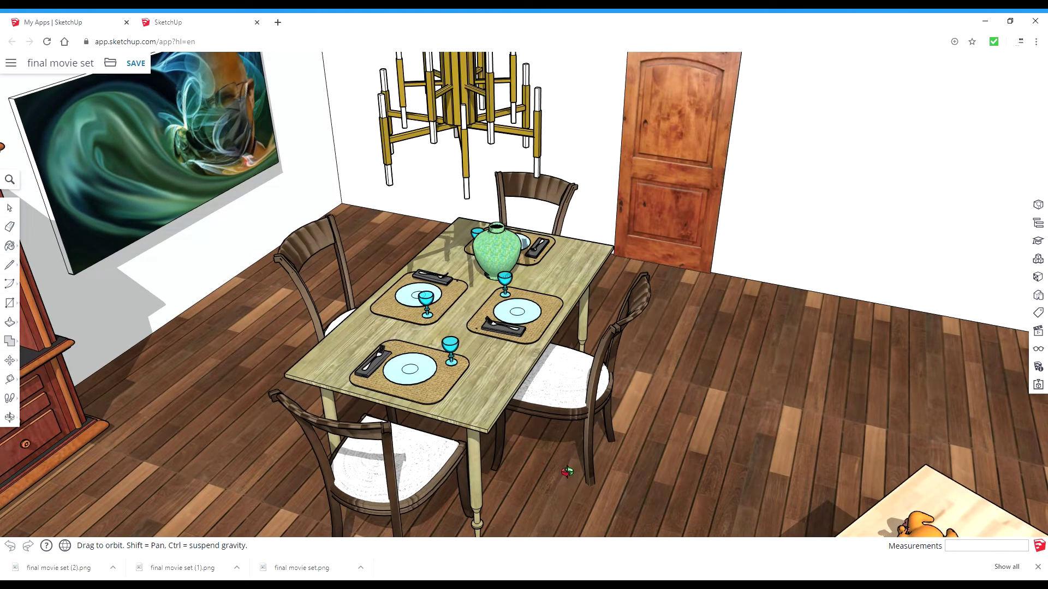
pyautogui.click(113, 65)
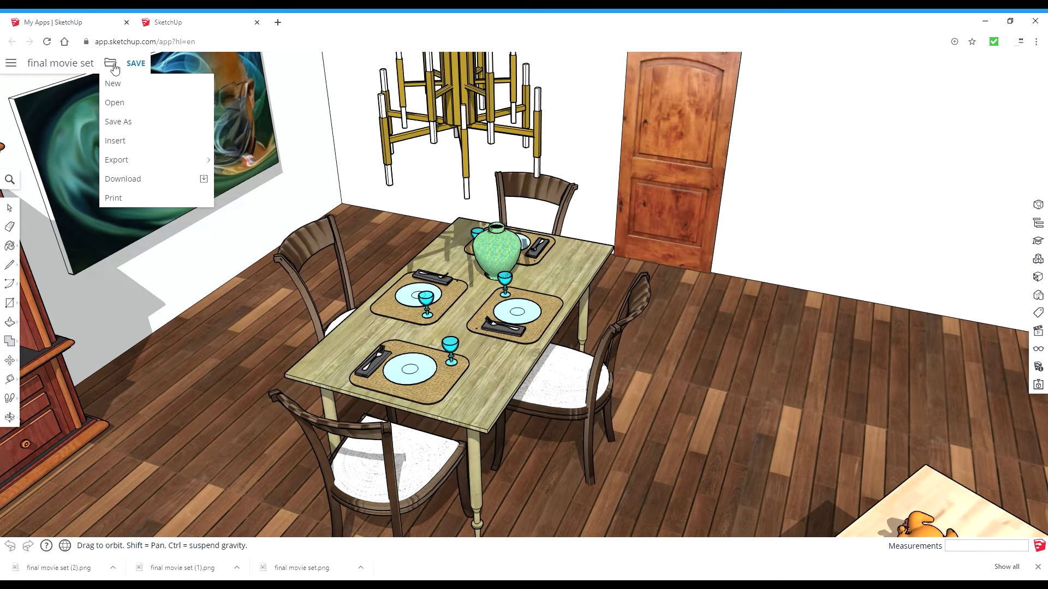
pyautogui.moveTo(119, 161)
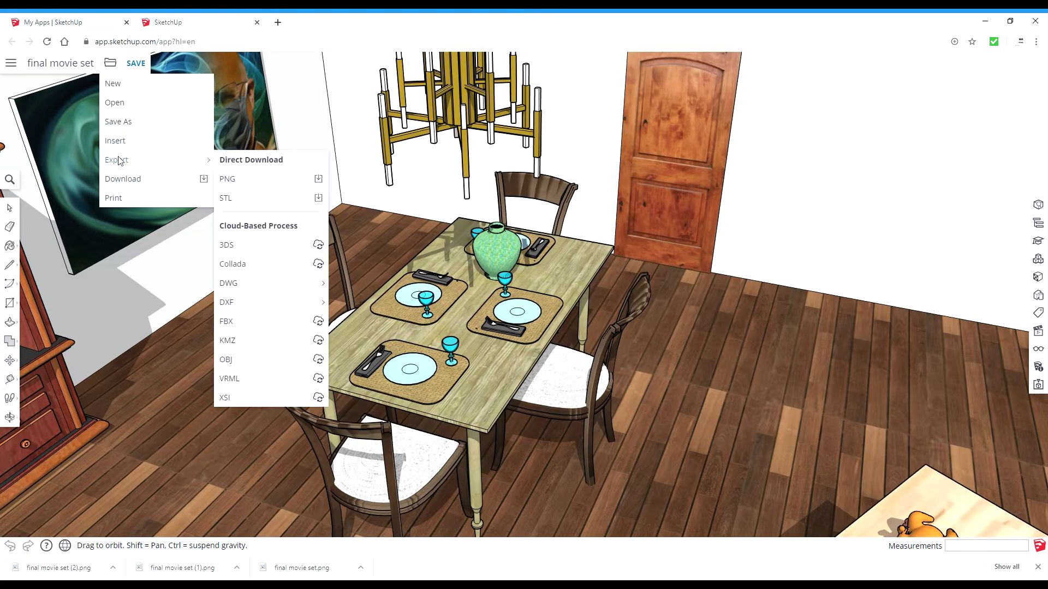
pyautogui.click(230, 186)
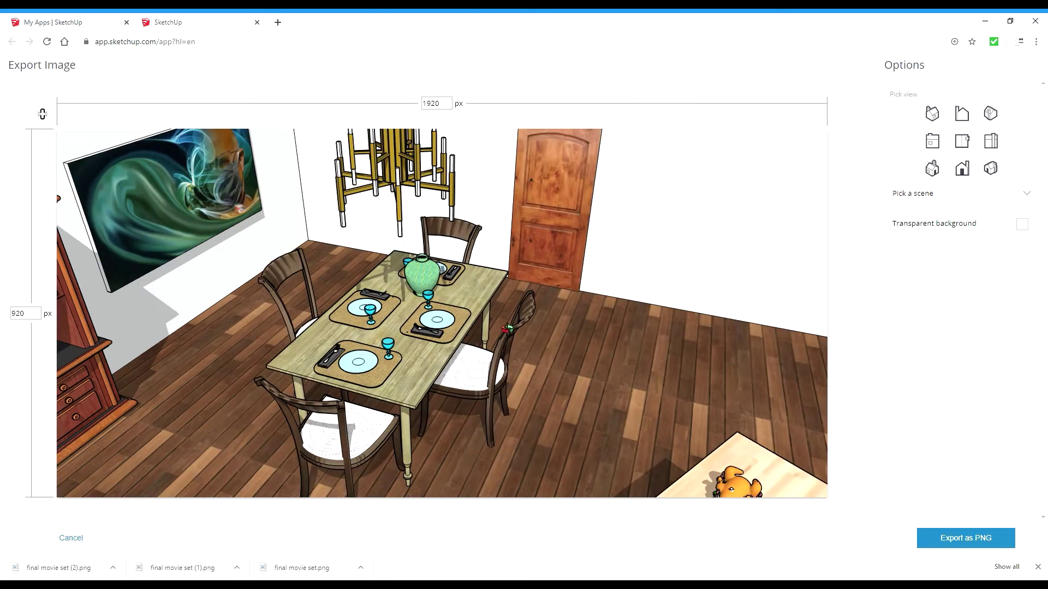
pyautogui.click(959, 544)
pyautogui.click(604, 347)
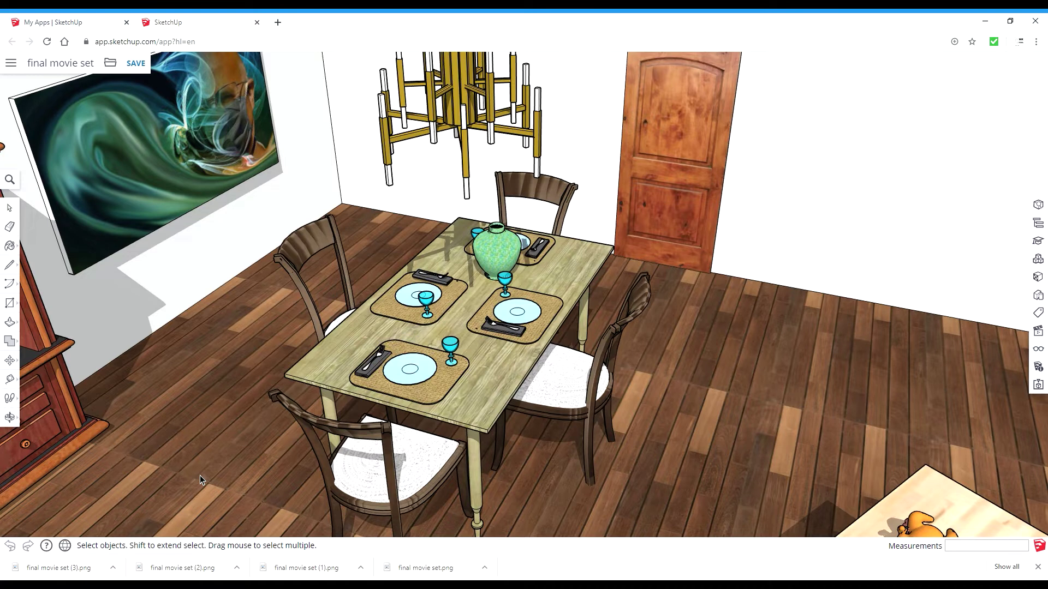
# Orbit and zoom to look down the table's length at its four place settings and vase.
pyautogui.click(9, 419)
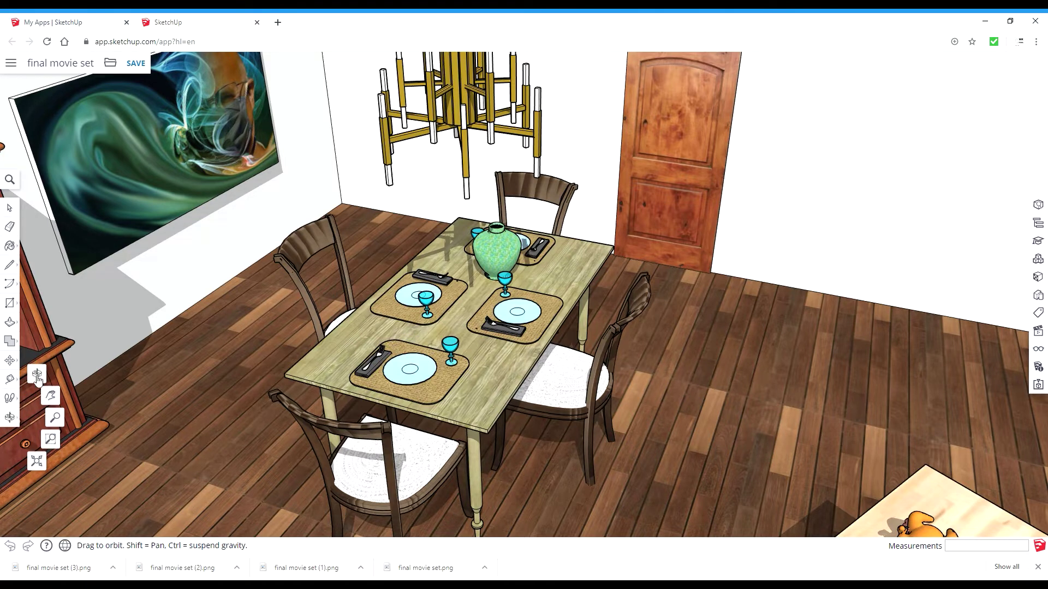
pyautogui.click(34, 378)
pyautogui.moveTo(251, 429); pyautogui.dragTo(398, 460)
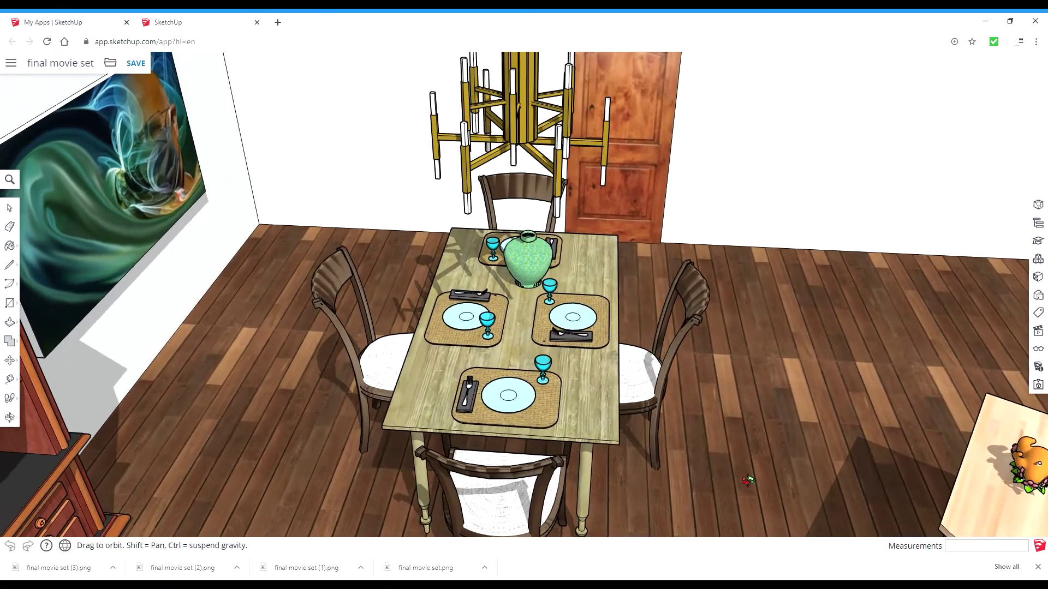
pyautogui.scroll(3, 689, 474)
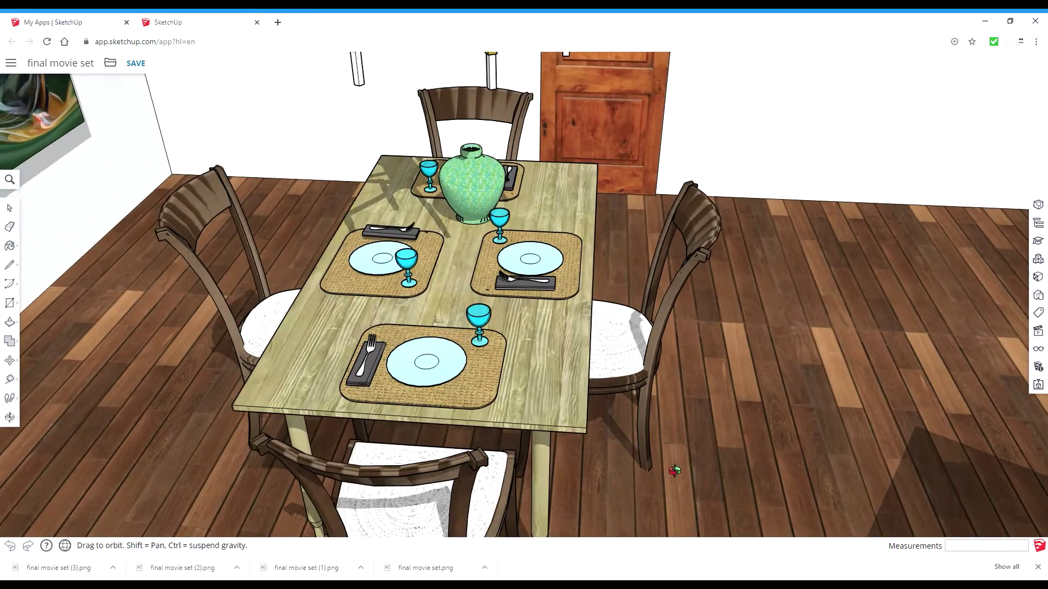
pyautogui.scroll(2, 675, 471)
pyautogui.scroll(-1, 684, 474)
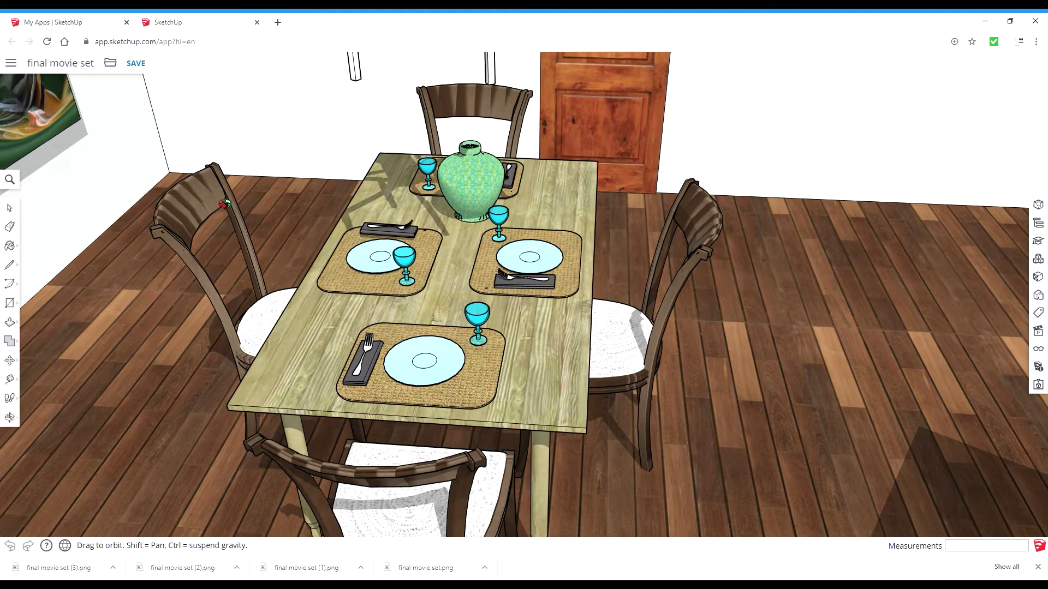
pyautogui.click(112, 66)
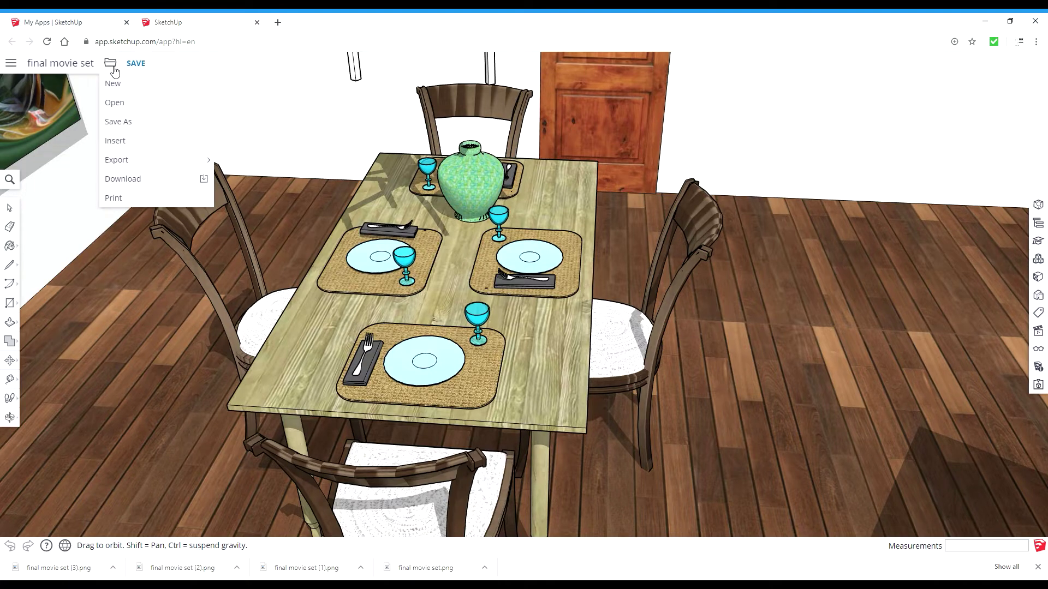
# Export the close table view as a PNG, saved as final movie set (4).png.
pyautogui.moveTo(123, 163)
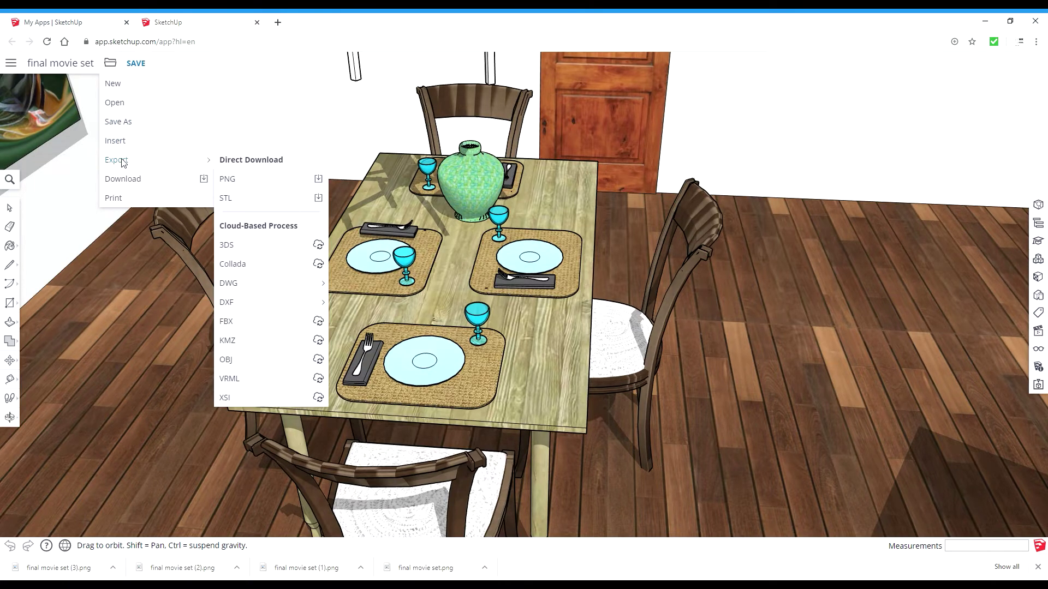
pyautogui.click(234, 180)
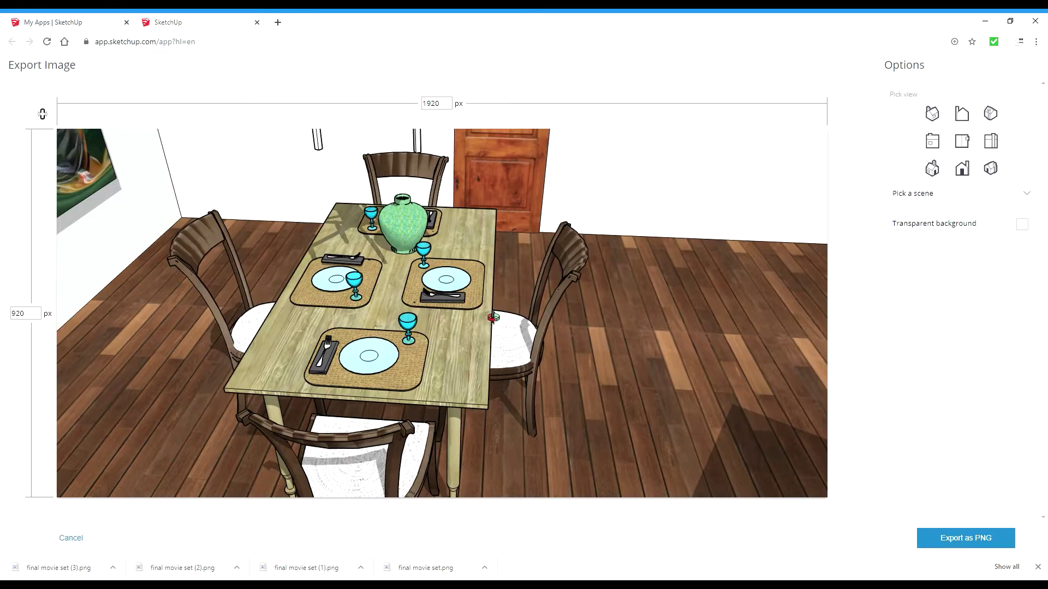
pyautogui.click(954, 540)
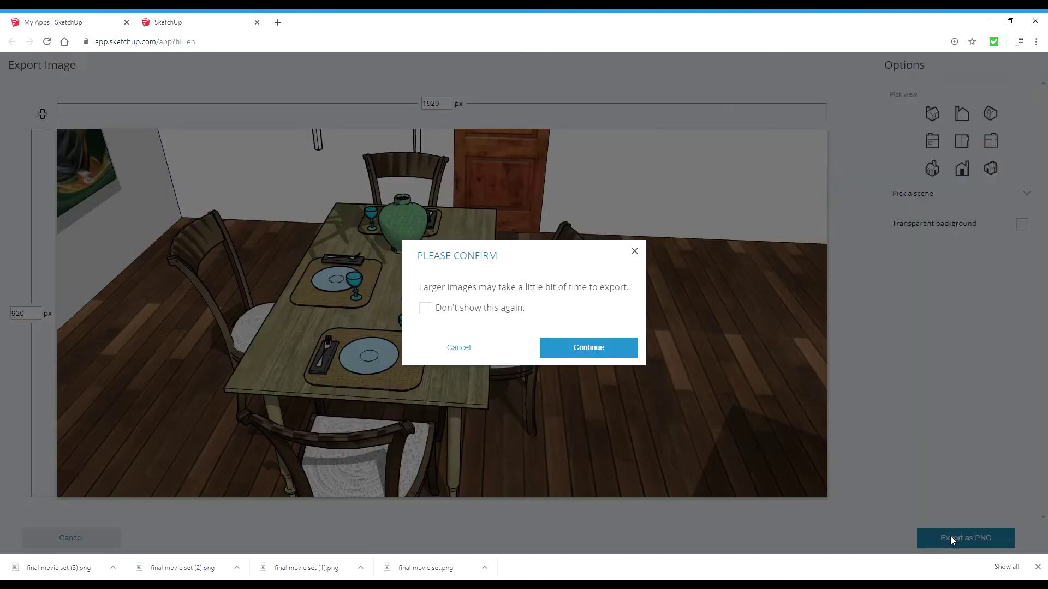
pyautogui.click(573, 352)
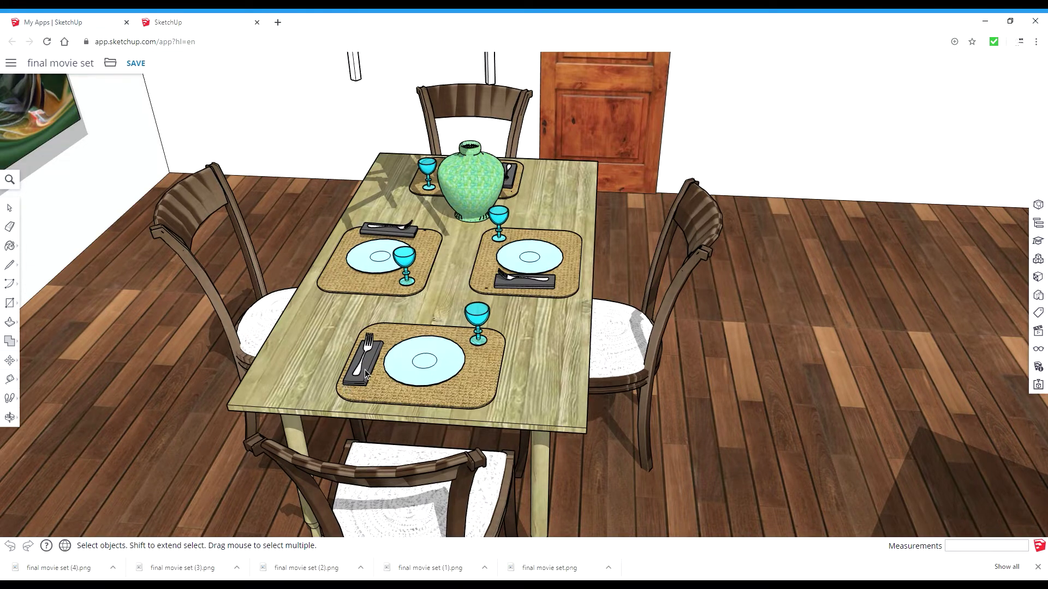
# Zoom in, orbit the dining table to a lower angle, and pan to recentre it.
pyautogui.scroll(4, 381, 371)
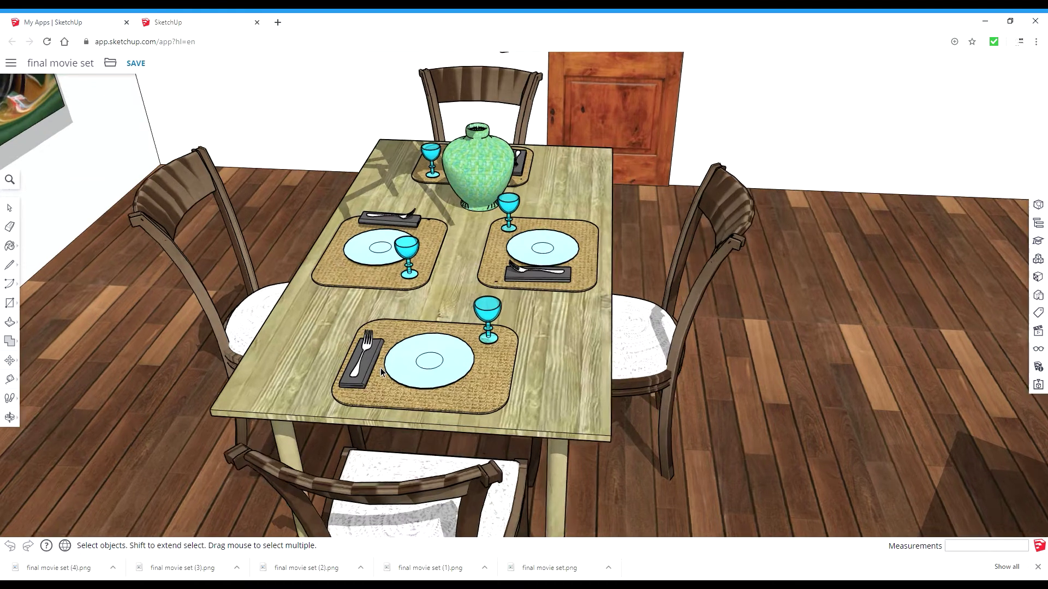
pyautogui.scroll(3, 381, 368)
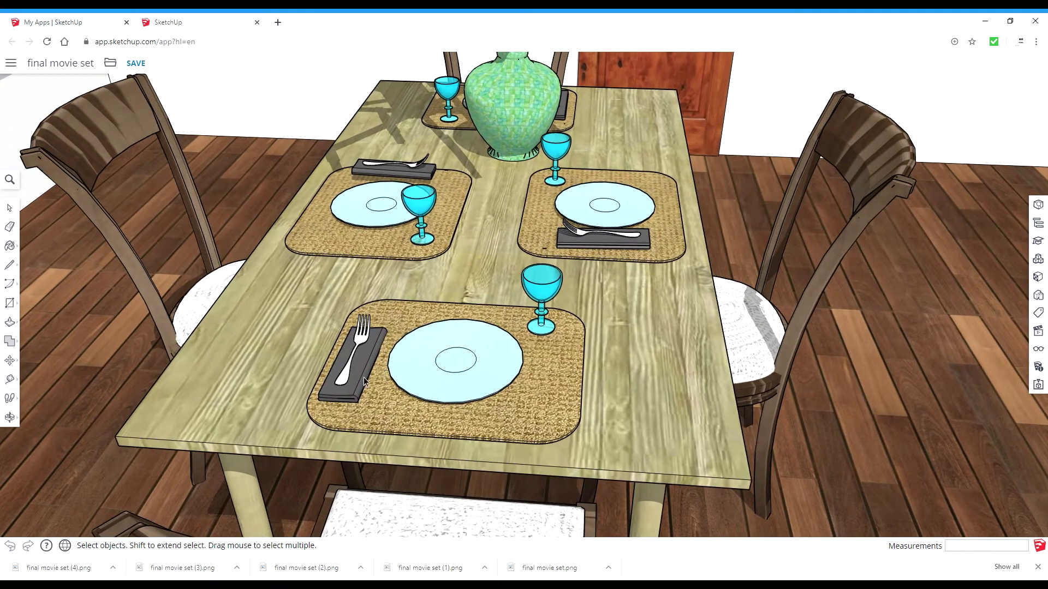
pyautogui.click(7, 421)
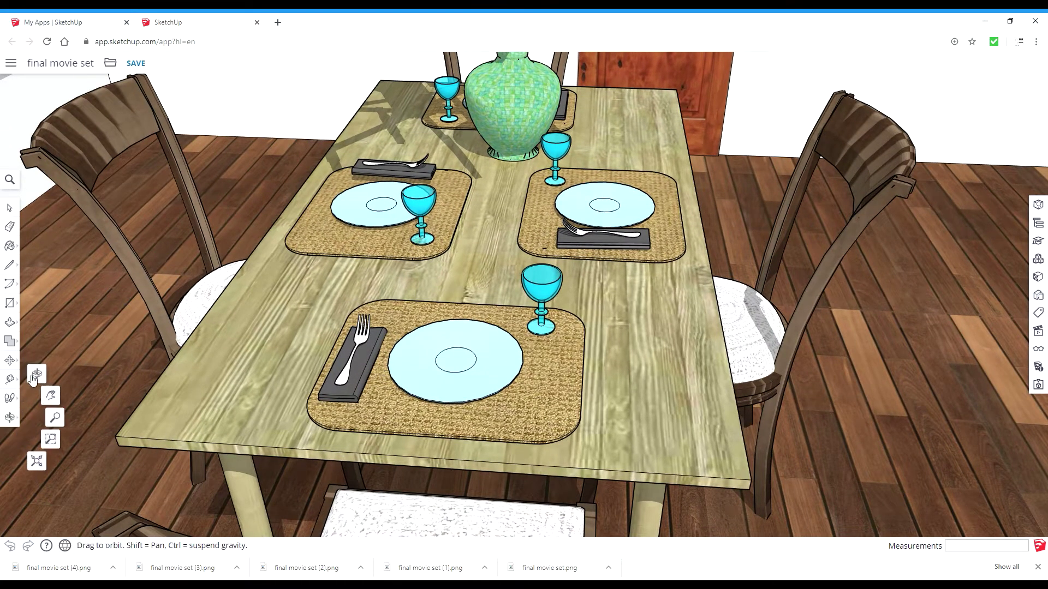
pyautogui.moveTo(201, 500); pyautogui.dragTo(175, 460)
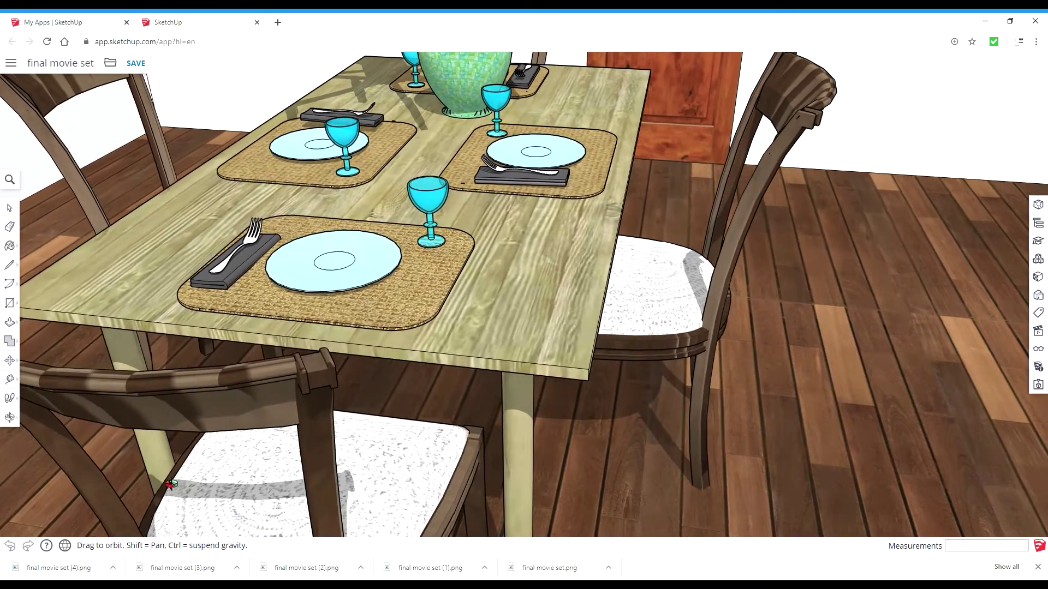
pyautogui.click(11, 419)
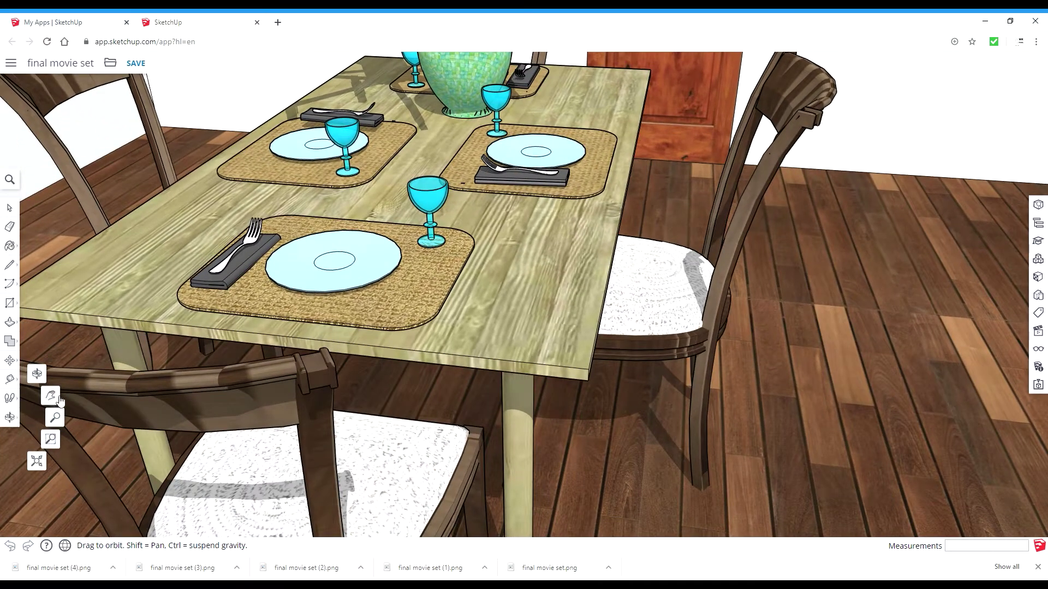
pyautogui.click(59, 403)
pyautogui.moveTo(596, 402); pyautogui.dragTo(644, 426)
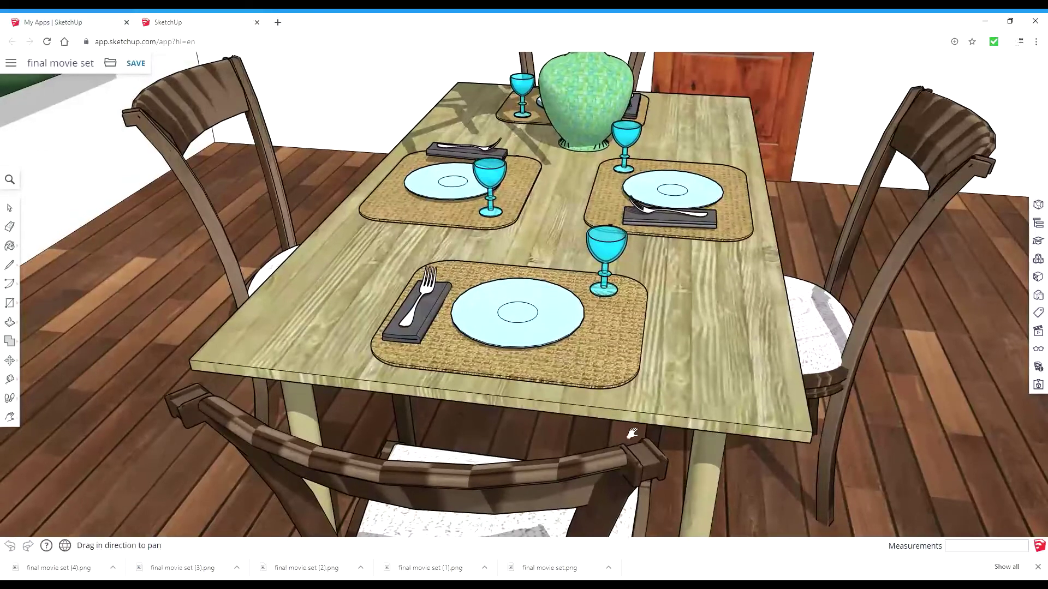
# Alternate orbits and pans to swing the view around the table and shift it down-right.
pyautogui.click(11, 419)
pyautogui.click(36, 384)
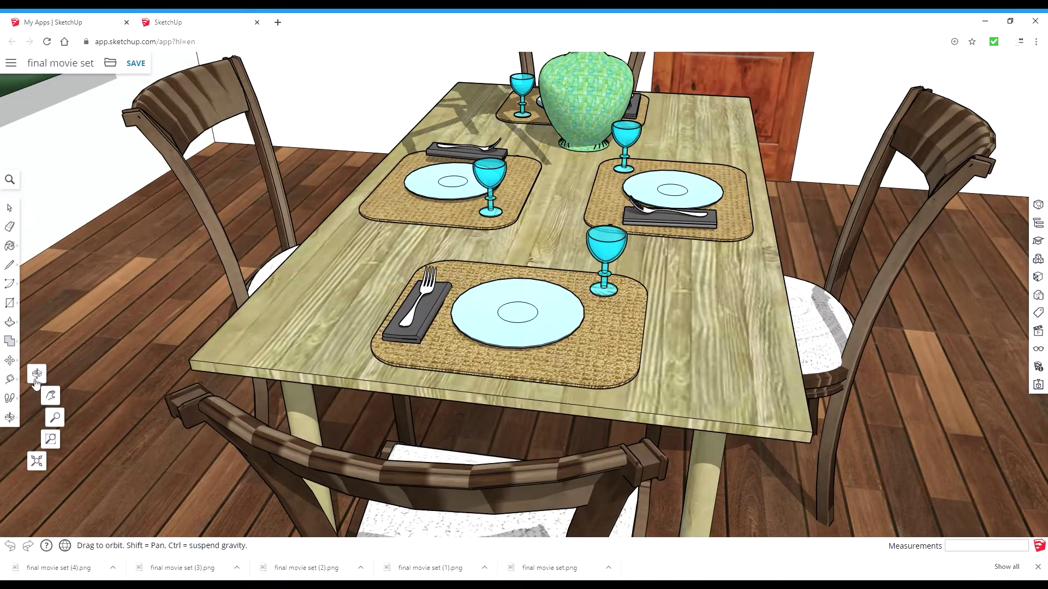
pyautogui.moveTo(203, 453); pyautogui.dragTo(155, 447)
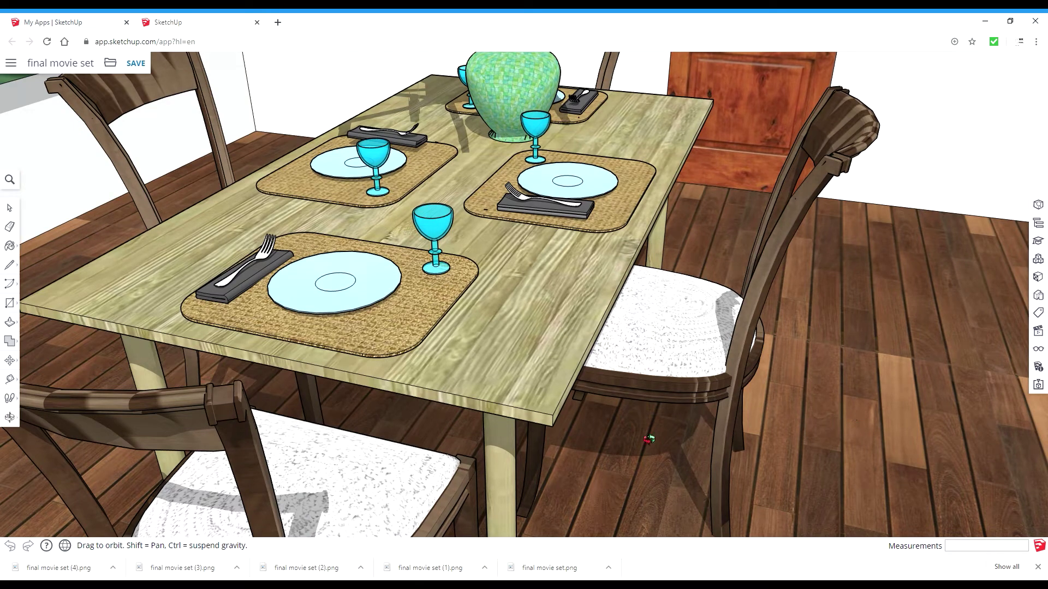
pyautogui.click(9, 420)
pyautogui.click(56, 408)
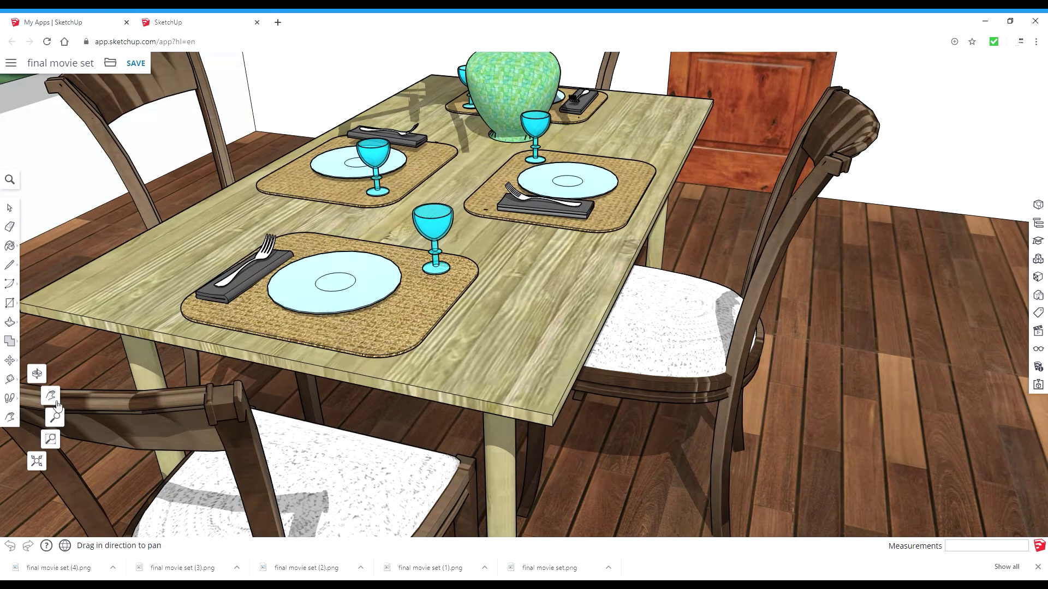
pyautogui.moveTo(484, 400); pyautogui.dragTo(605, 448)
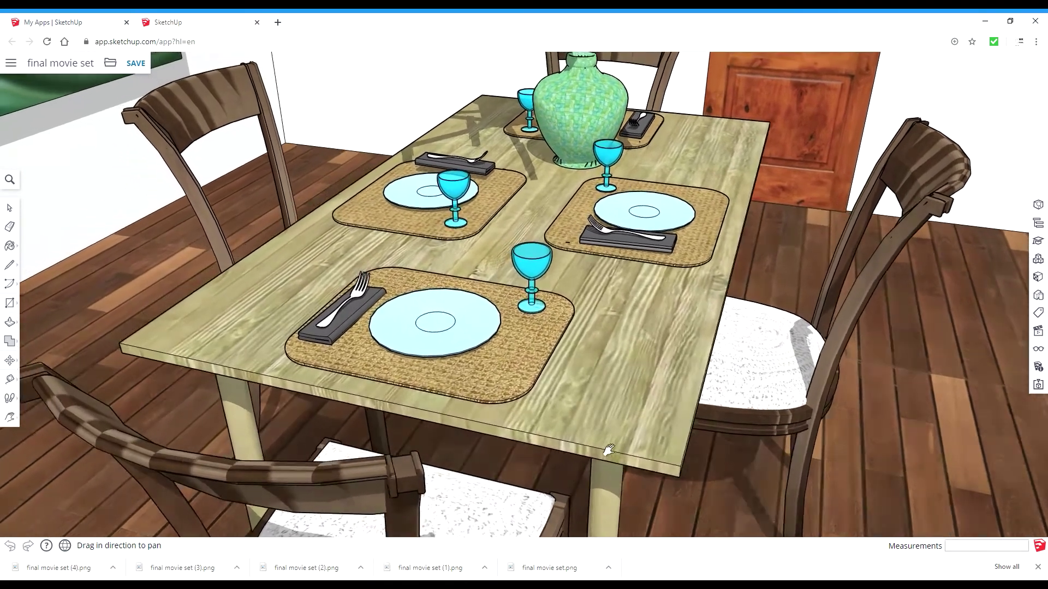
pyautogui.click(17, 416)
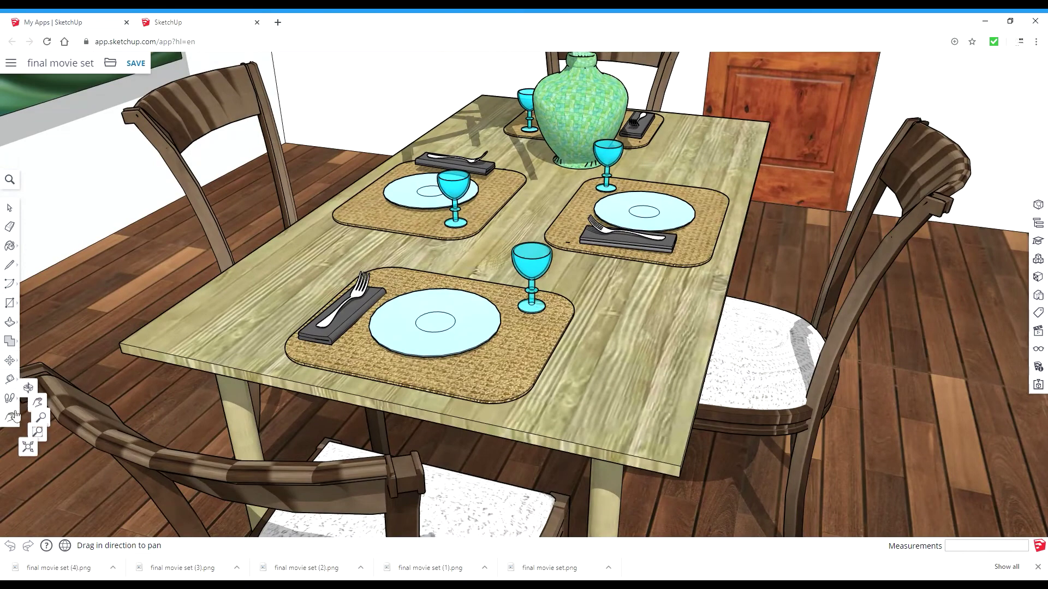
pyautogui.click(34, 387)
pyautogui.moveTo(154, 410); pyautogui.dragTo(117, 380)
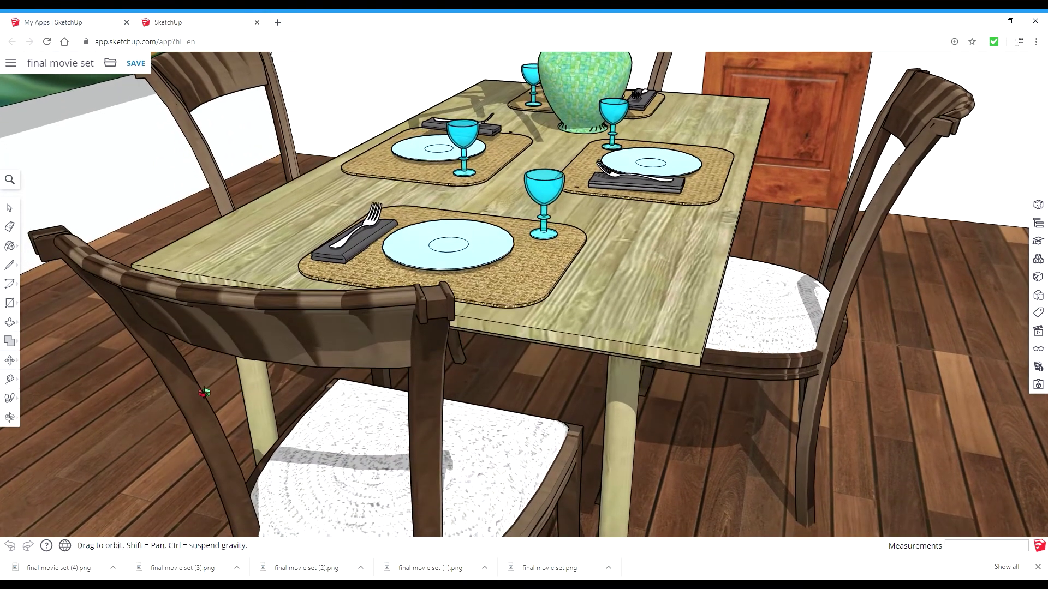
pyautogui.click(12, 426)
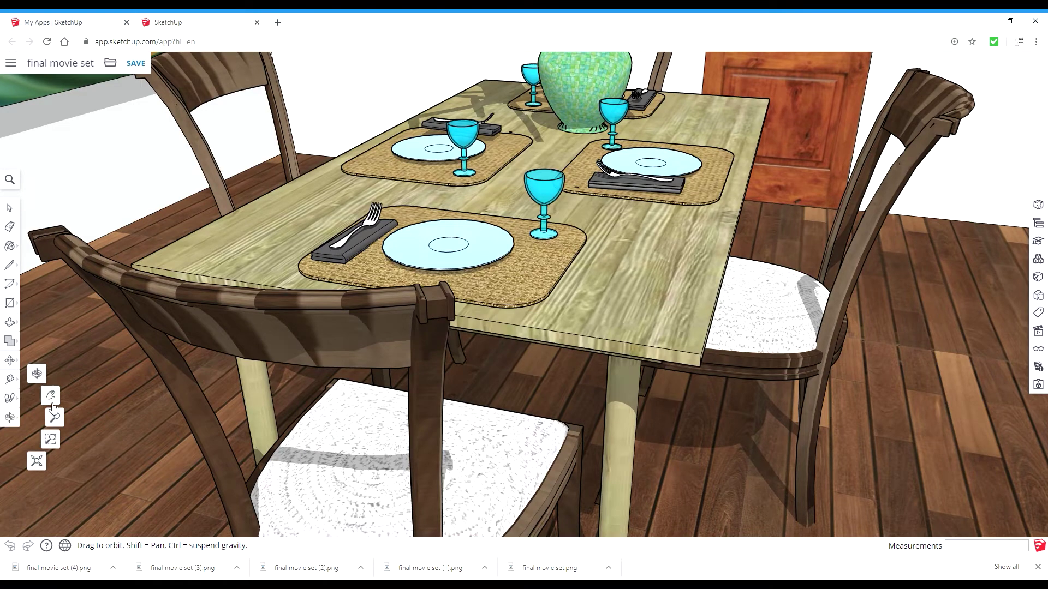
pyautogui.click(56, 408)
pyautogui.moveTo(575, 333); pyautogui.dragTo(610, 425)
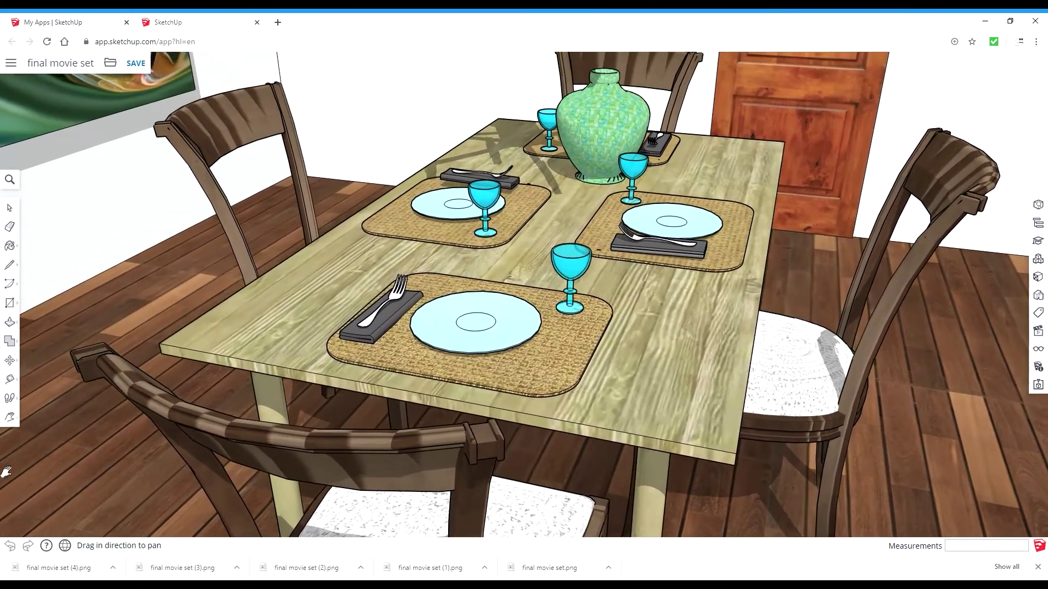
# Fine-tune with small orbits, pans and a zoom to frame the table, vase and door.
pyautogui.click(12, 417)
pyautogui.click(12, 421)
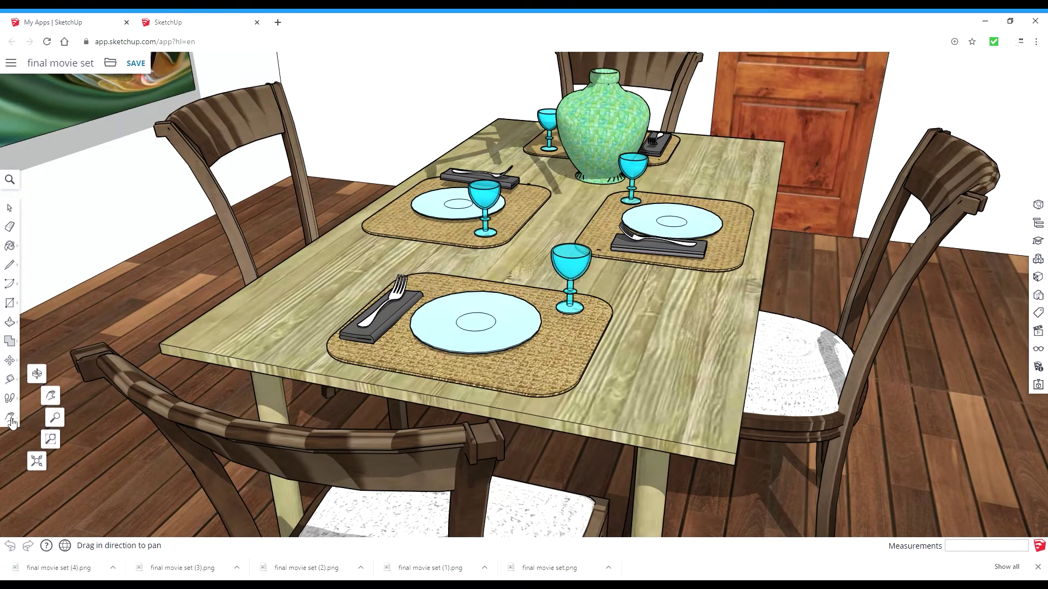
pyautogui.click(39, 382)
pyautogui.moveTo(148, 427); pyautogui.dragTo(146, 416)
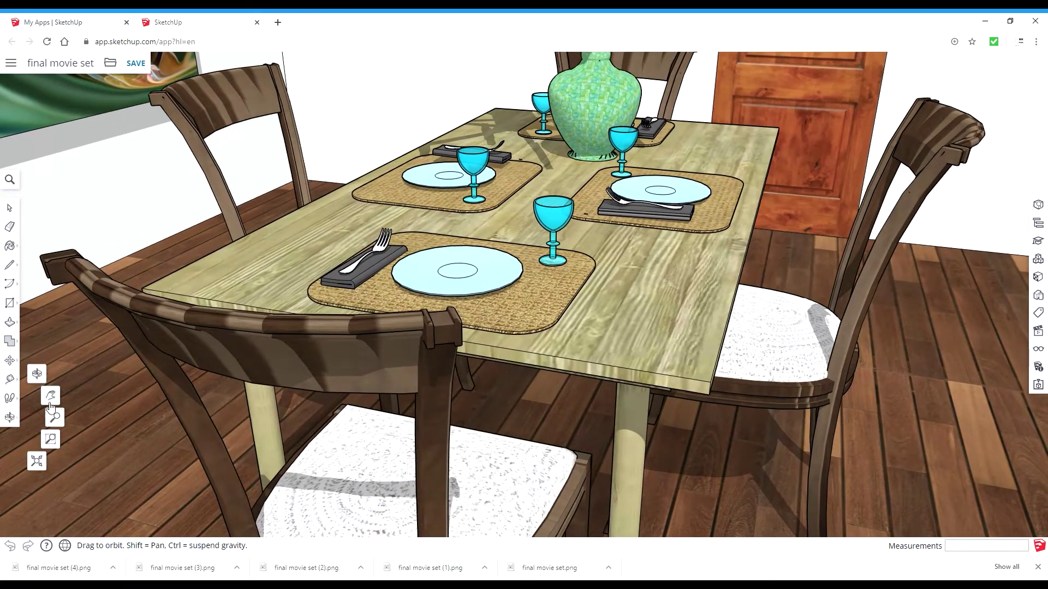
pyautogui.click(49, 404)
pyautogui.moveTo(563, 431); pyautogui.dragTo(558, 467)
pyautogui.scroll(1, 508, 437)
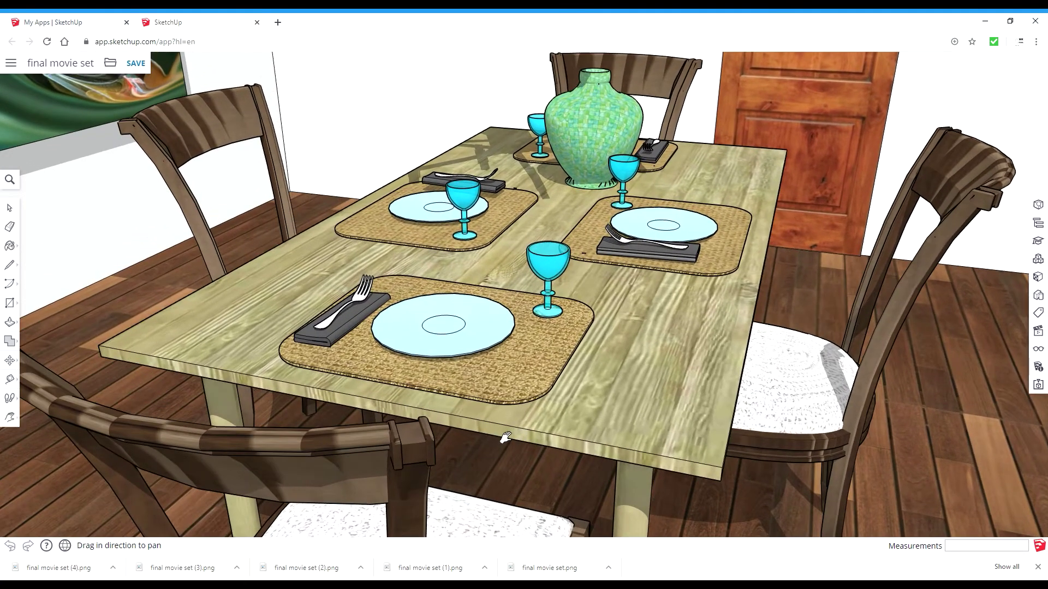
pyautogui.moveTo(510, 478); pyautogui.dragTo(520, 482)
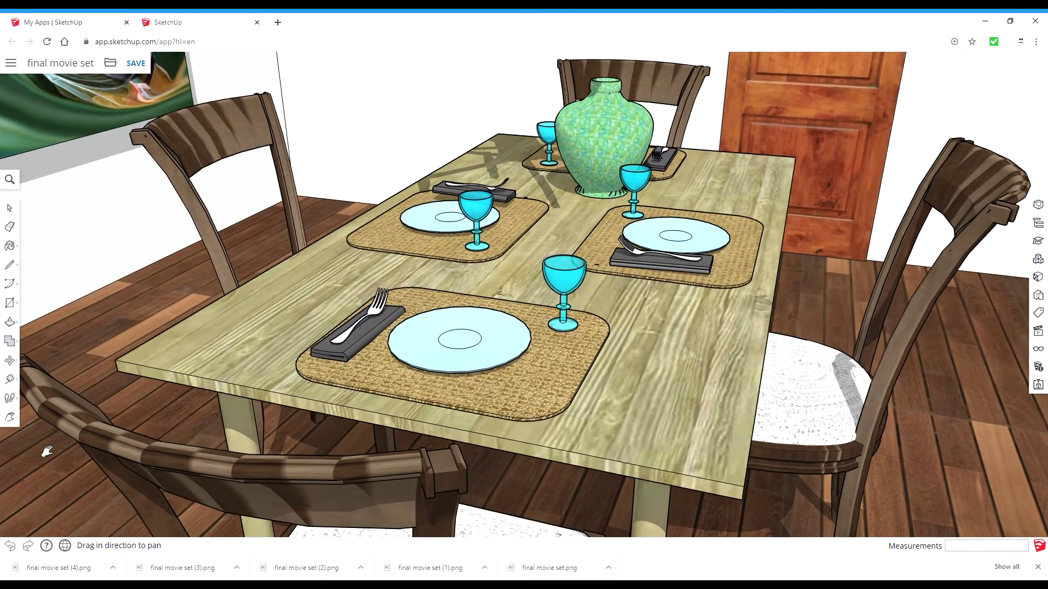
pyautogui.moveTo(24, 408)
pyautogui.click(33, 378)
pyautogui.moveTo(43, 414); pyautogui.dragTo(196, 436)
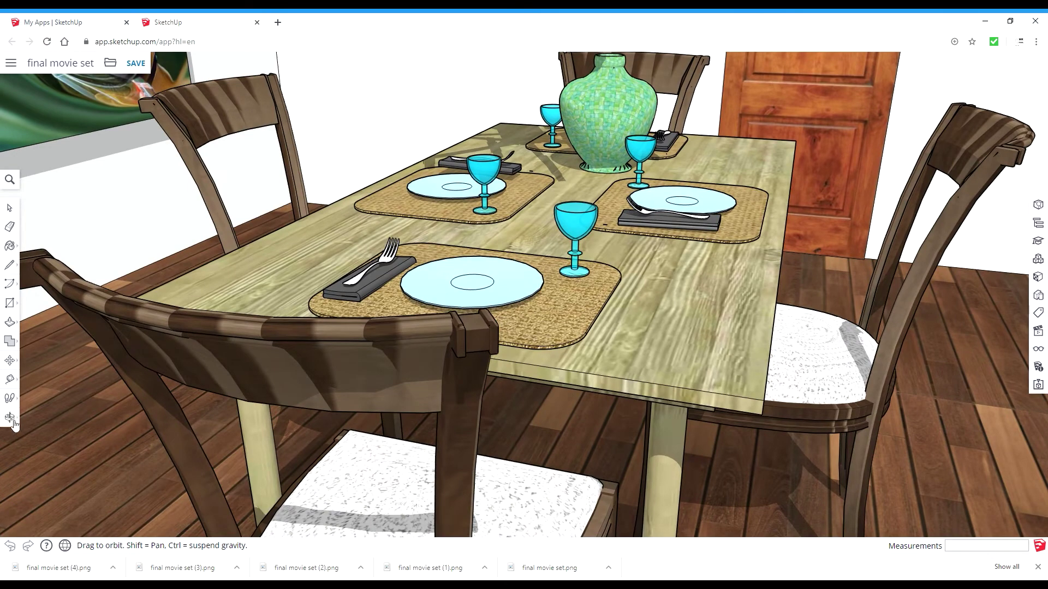
pyautogui.moveTo(17, 425)
pyautogui.click(54, 407)
pyautogui.moveTo(546, 428); pyautogui.dragTo(532, 463)
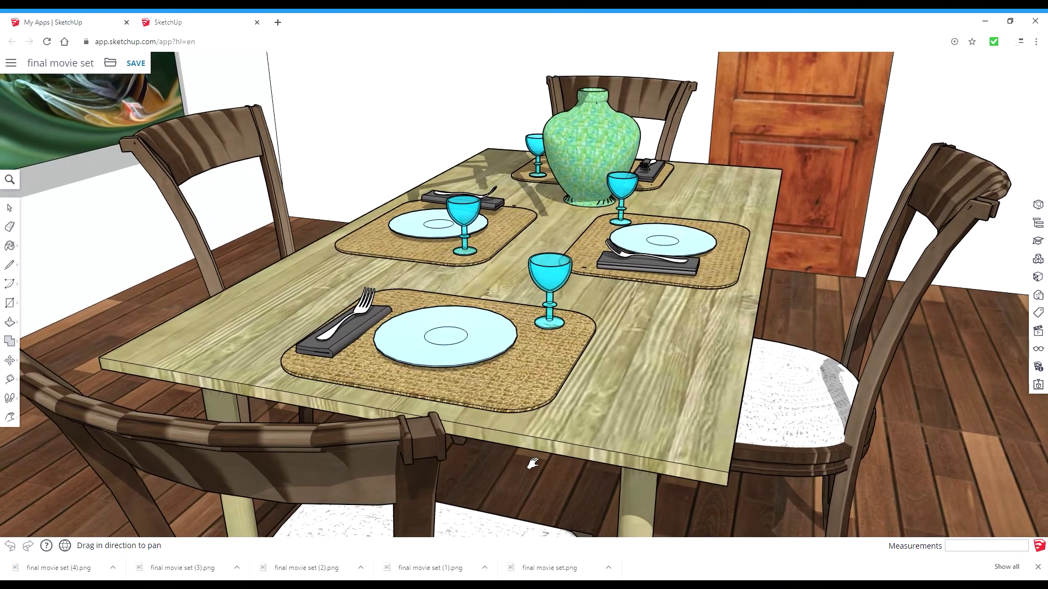
# Export the framed close-up as a 1920-pixel-wide PNG, final movie set (5).png.
pyautogui.click(111, 64)
pyautogui.moveTo(114, 164)
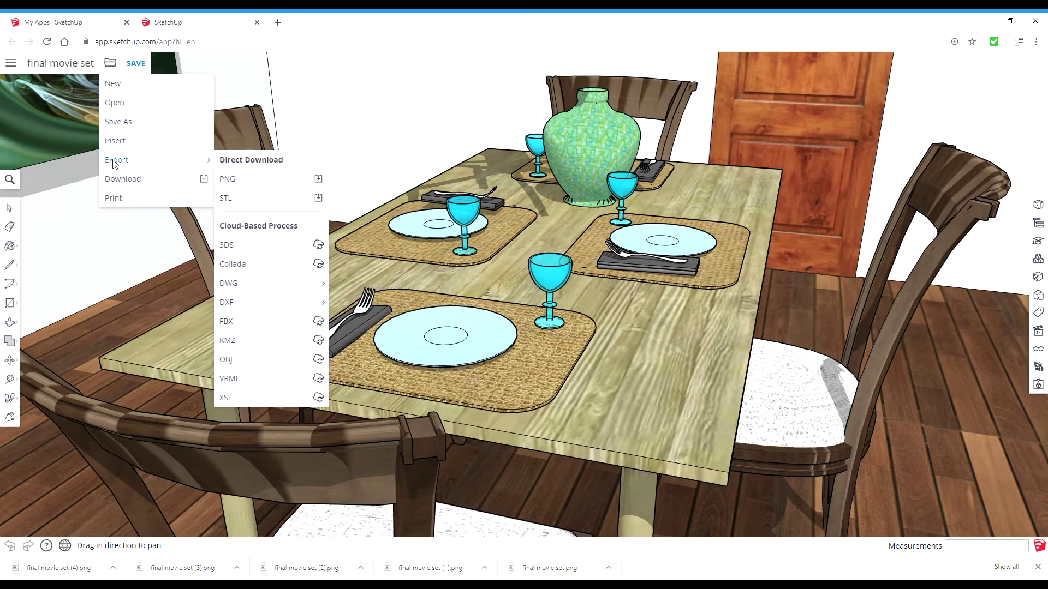
pyautogui.click(225, 179)
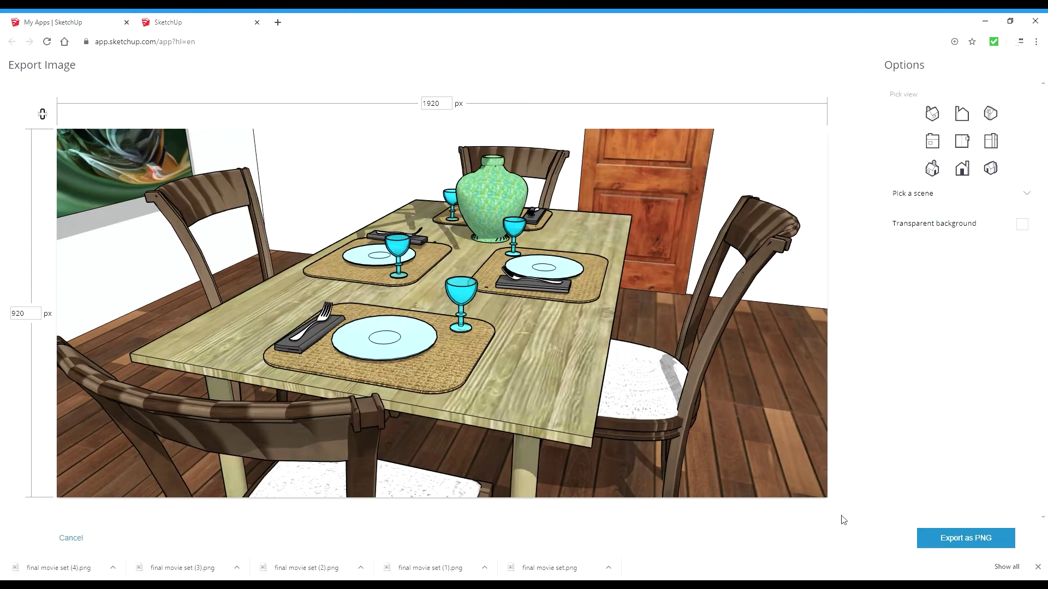
pyautogui.click(970, 540)
pyautogui.click(587, 351)
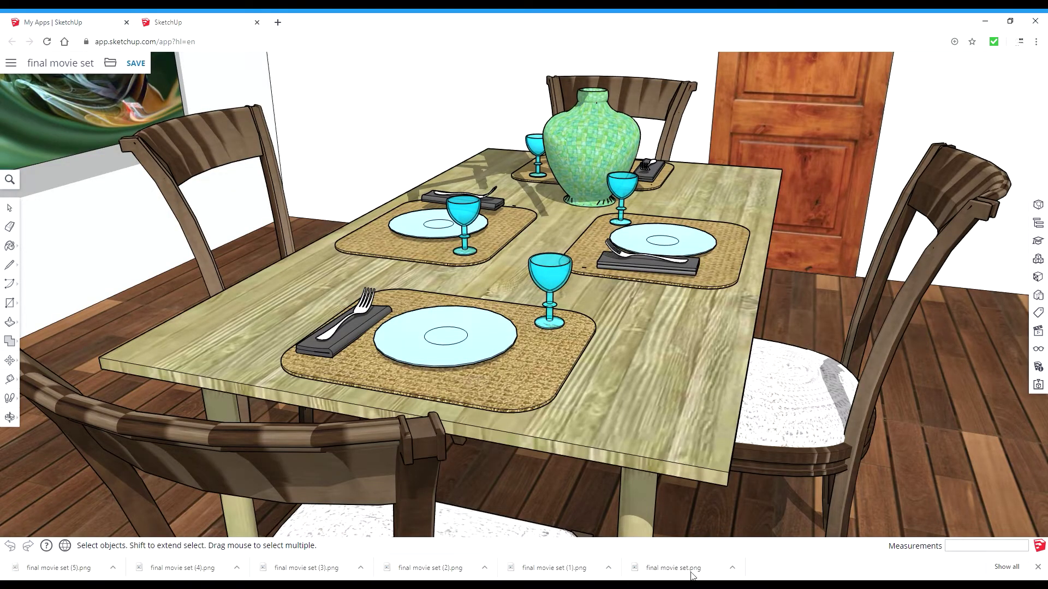
# Save the final movie set model and open a new Chrome window.
pyautogui.click(141, 68)
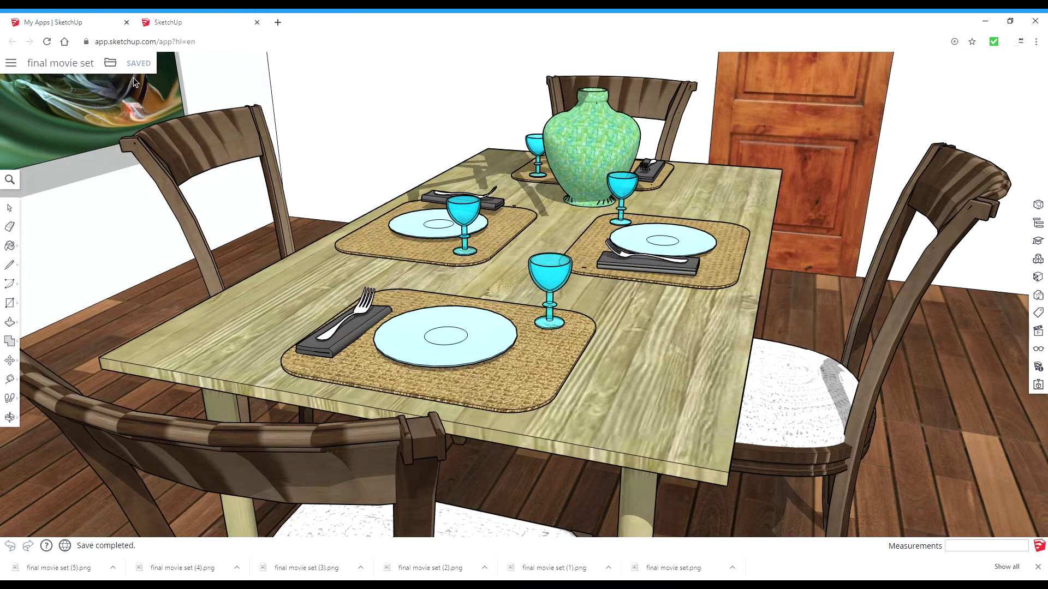
pyautogui.hotkey('ctrl', 'n')
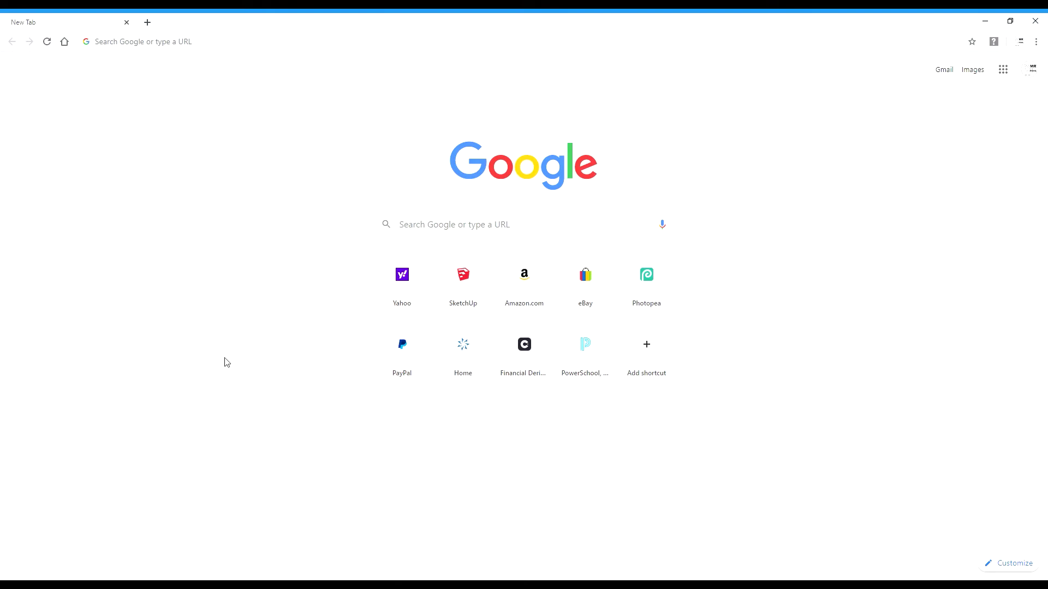
pyautogui.click(215, 46)
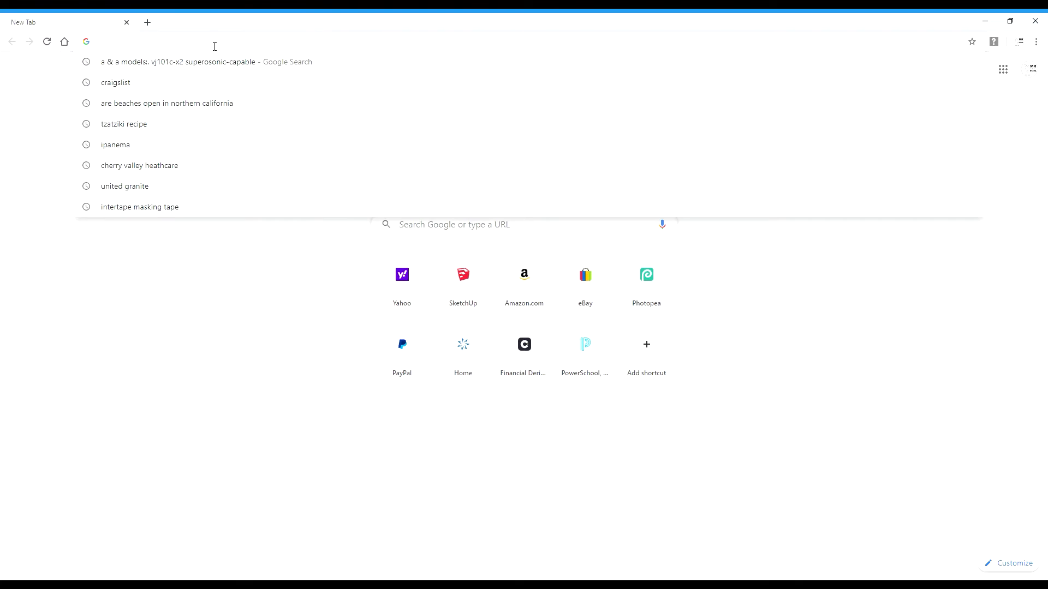
pyautogui.write('www.')
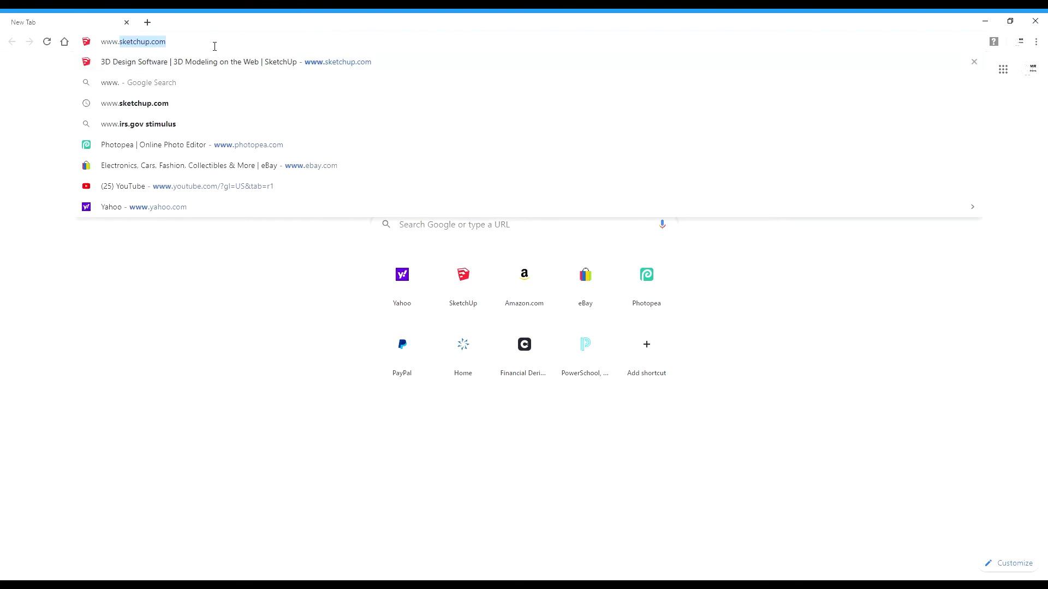
pyautogui.write('photo')
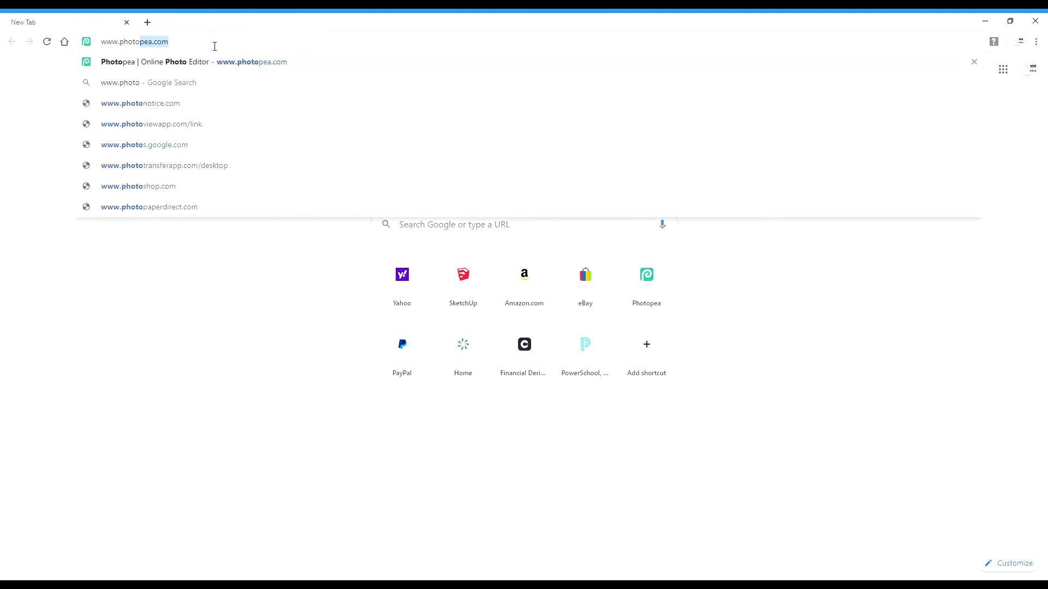
pyautogui.write('pea.com')
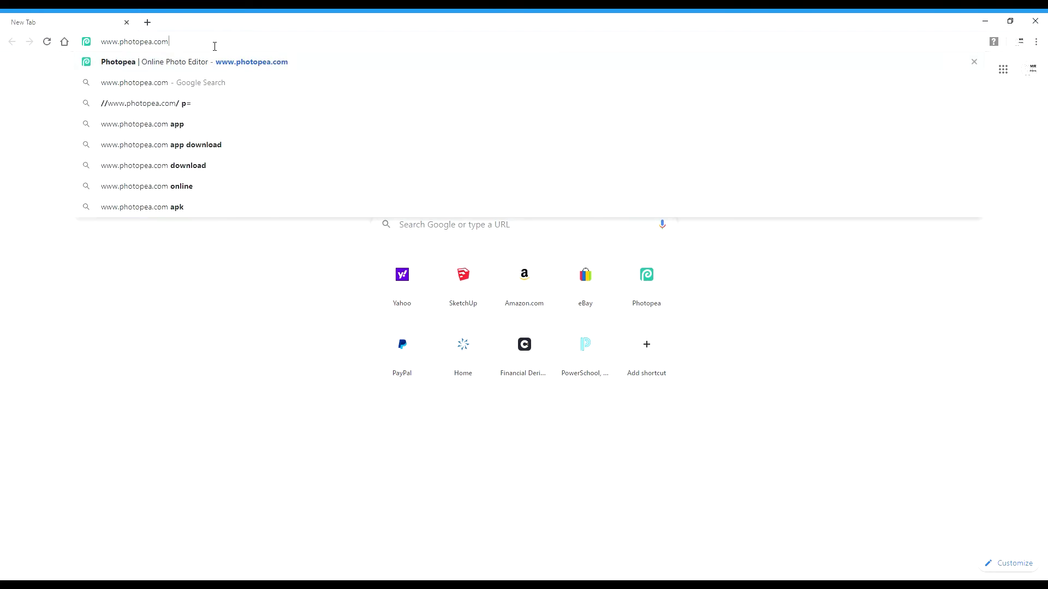
pyautogui.press('Return')
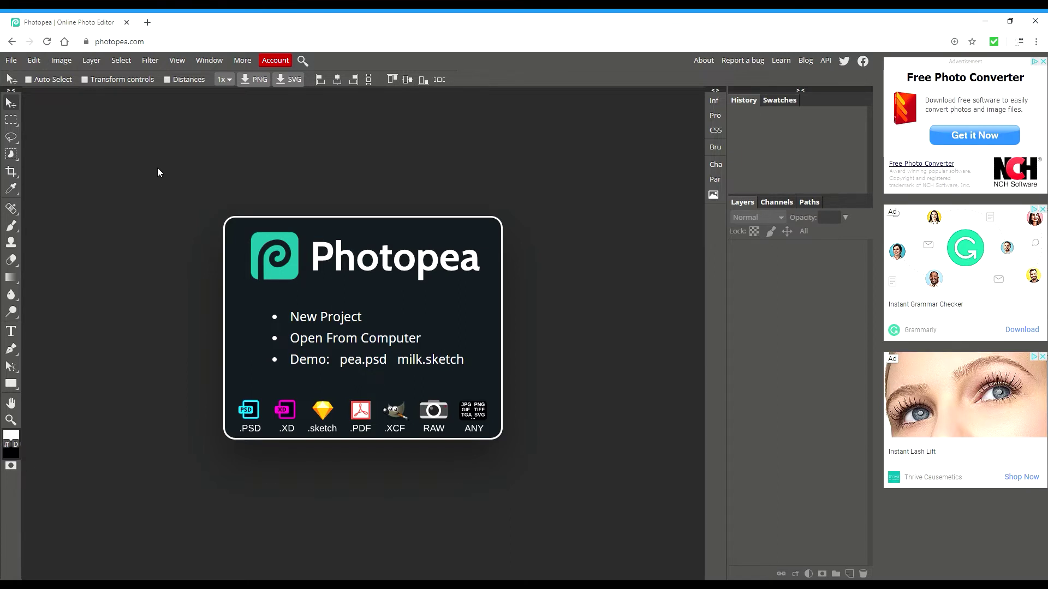
# Open the final movie set dining-room render from the computer in Photopea.
pyautogui.click(12, 63)
pyautogui.click(21, 91)
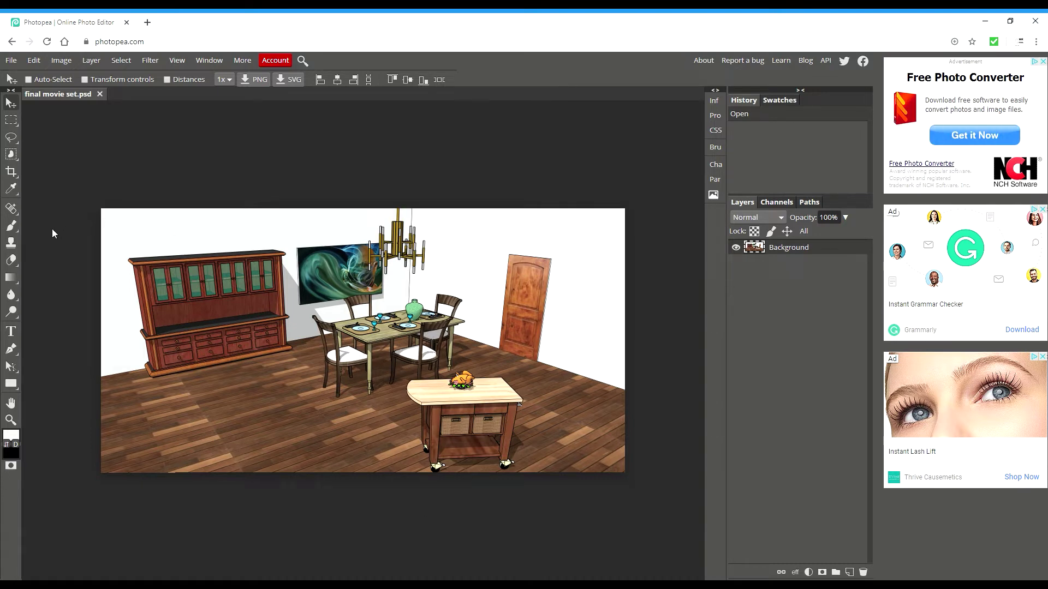
pyautogui.click(11, 333)
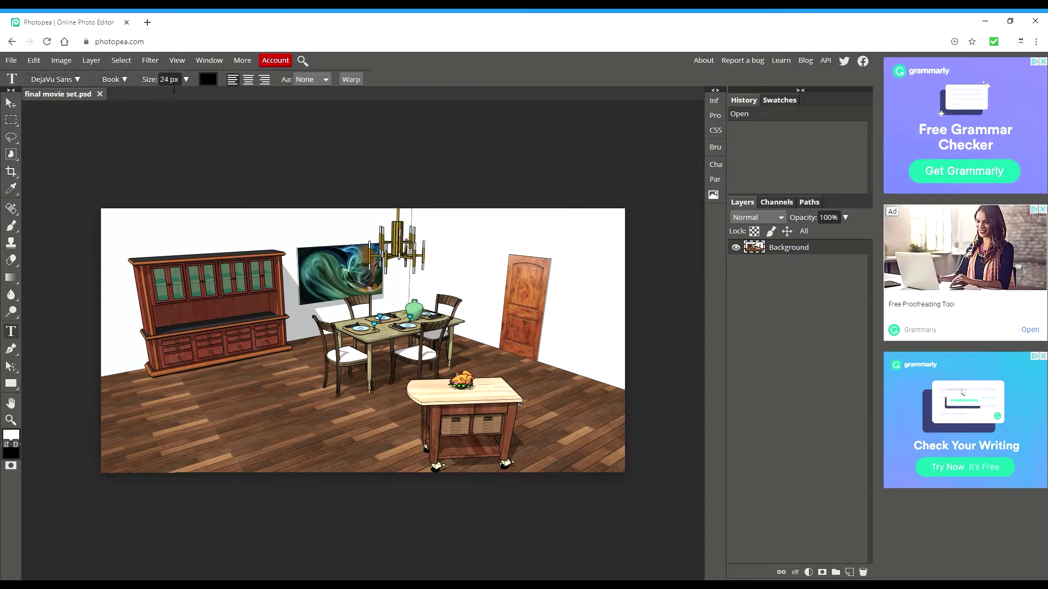
# Set the text size to 60 px and choose the Candal font.
pyautogui.click(166, 83)
pyautogui.write('60')
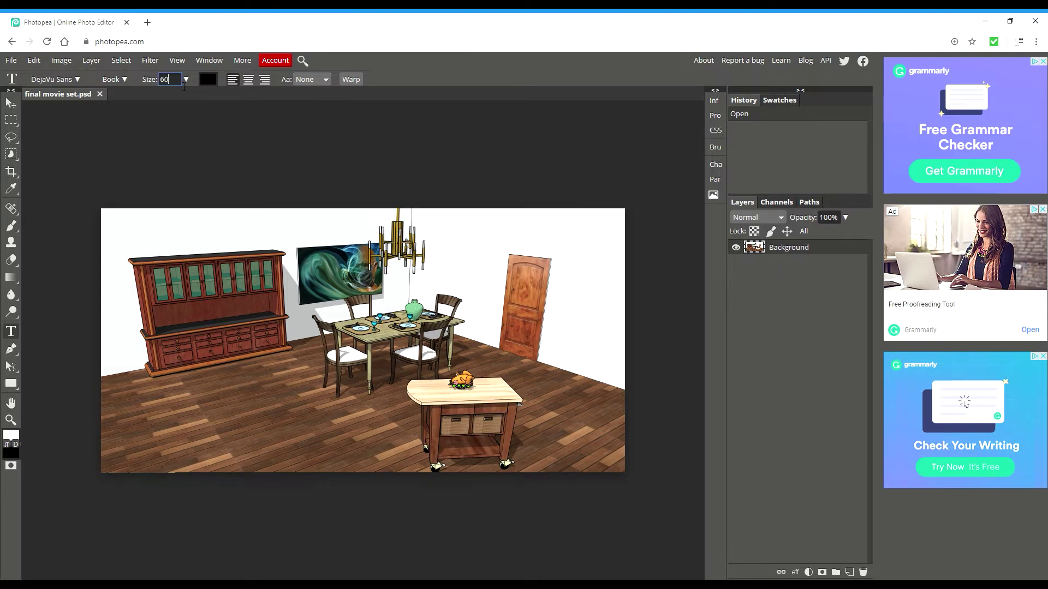
pyautogui.click(78, 81)
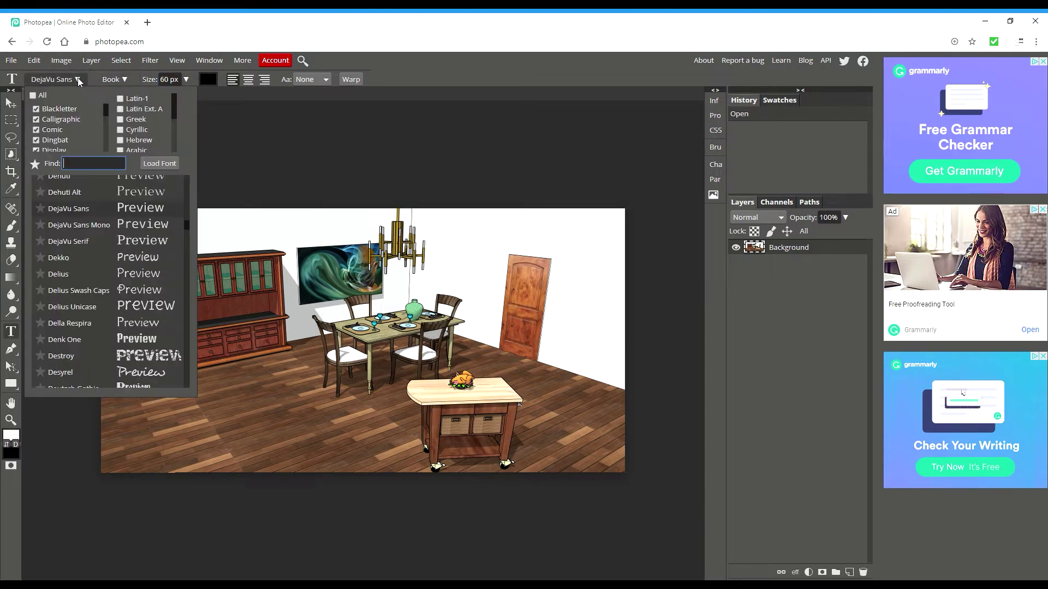
pyautogui.scroll(5, 83, 214)
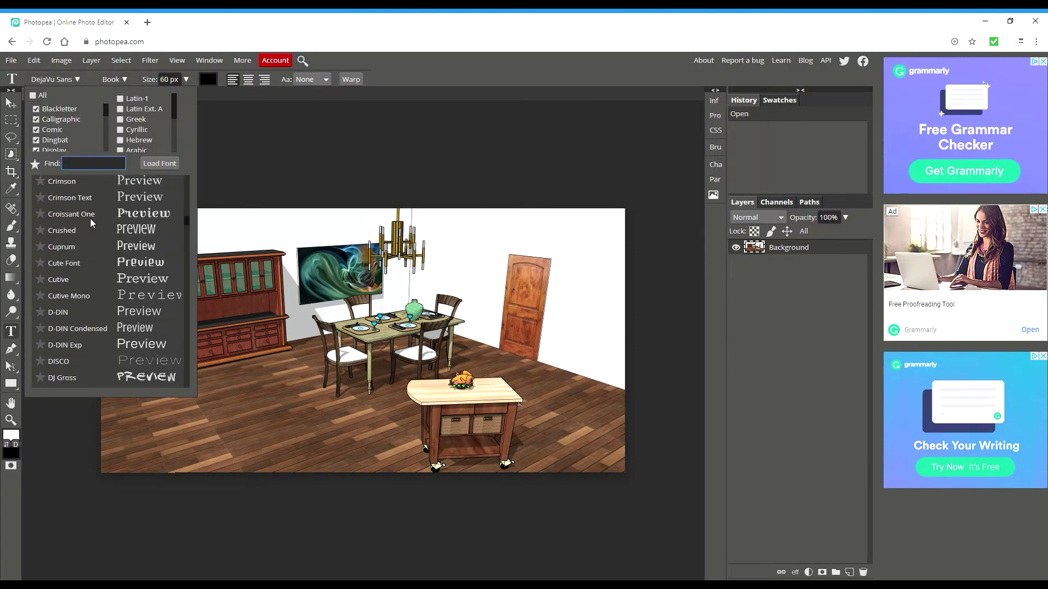
pyautogui.scroll(5, 95, 234)
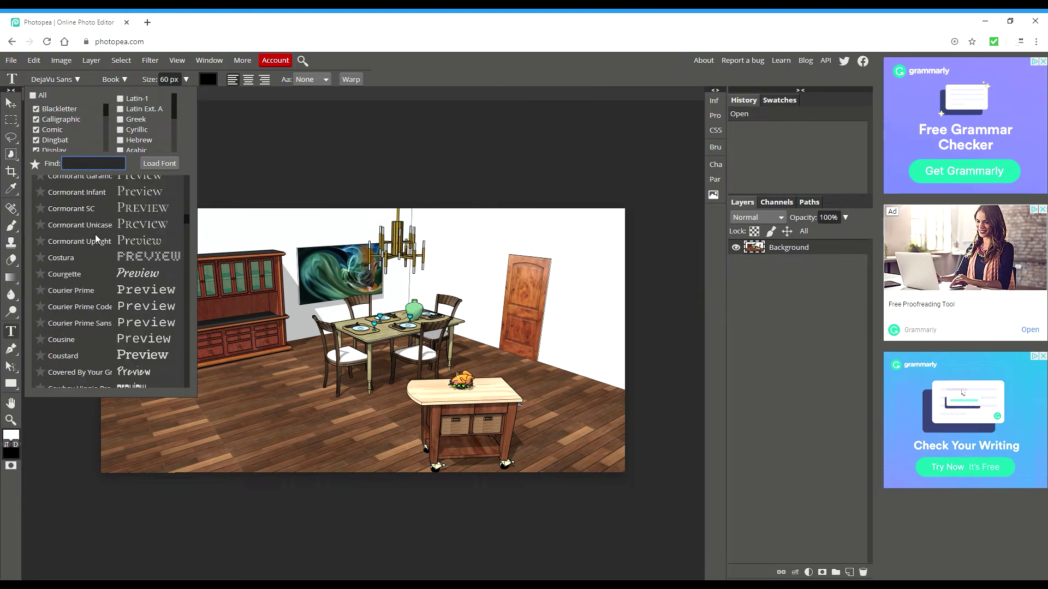
pyautogui.scroll(5, 95, 234)
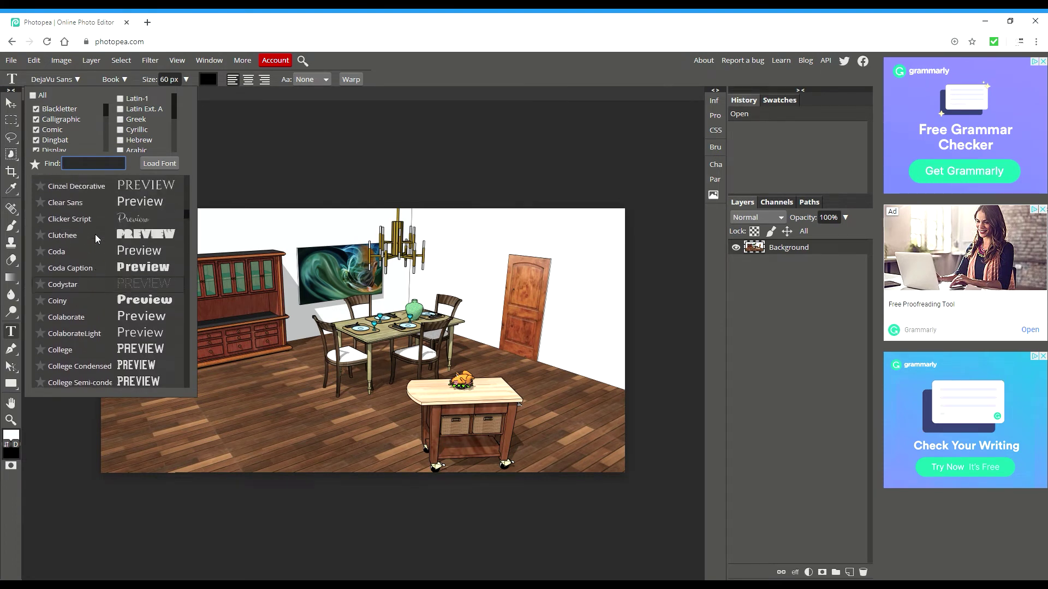
pyautogui.scroll(5, 96, 235)
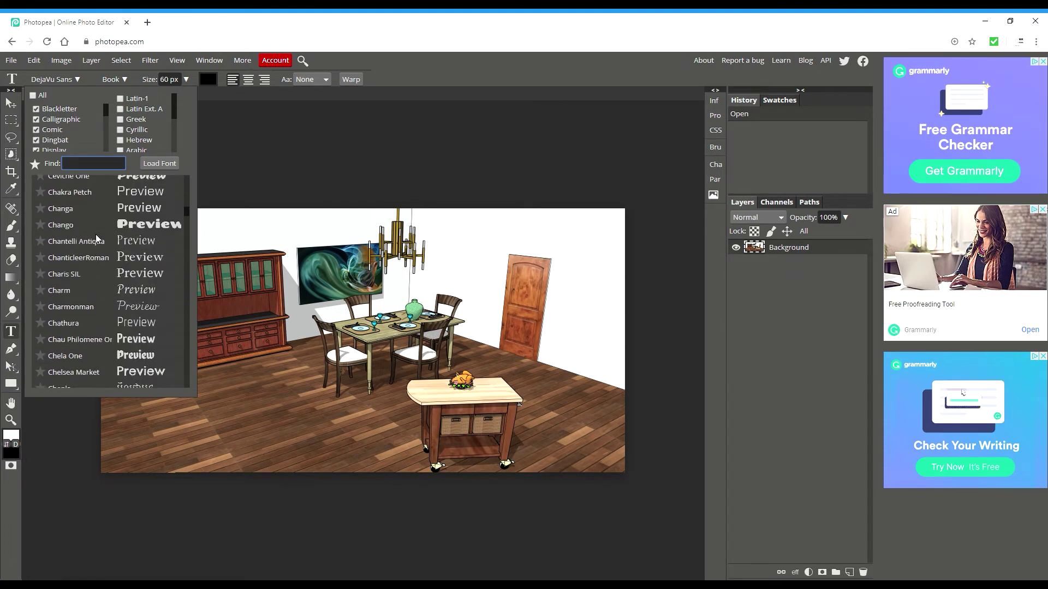
pyautogui.scroll(5, 96, 234)
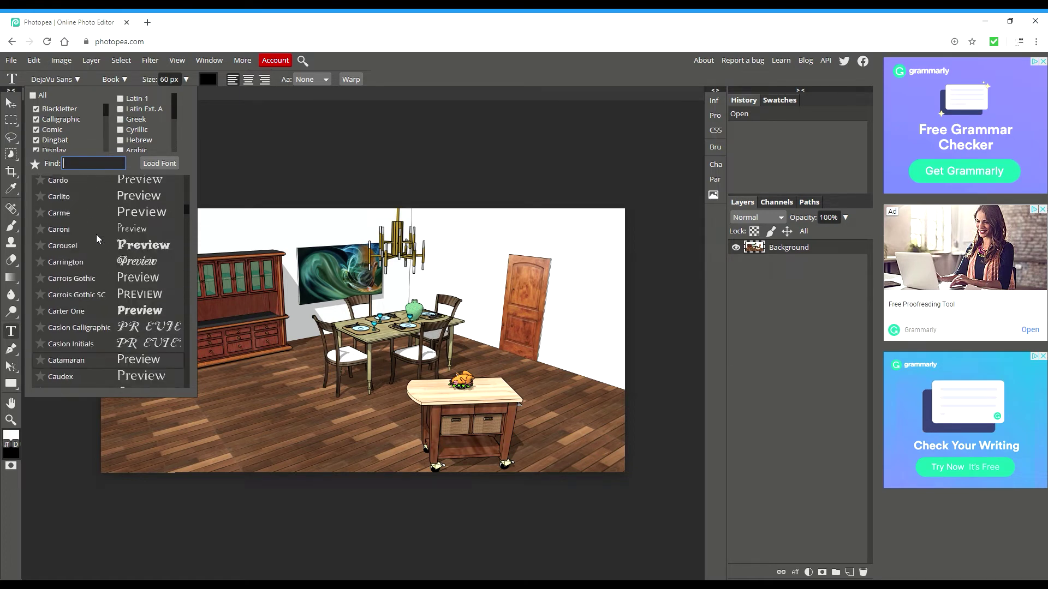
pyautogui.scroll(5, 96, 234)
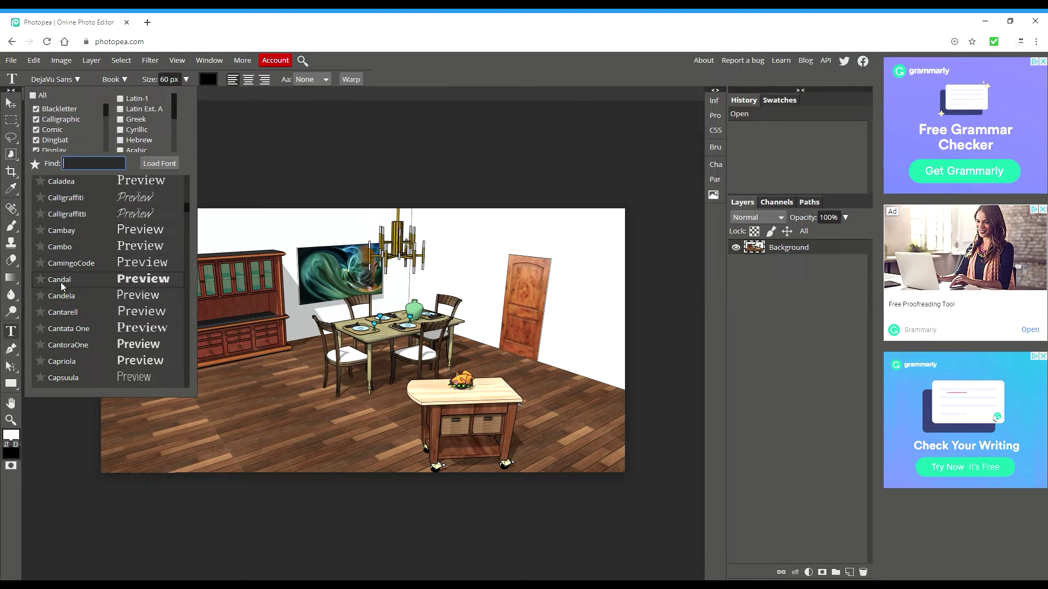
pyautogui.click(130, 281)
pyautogui.click(131, 282)
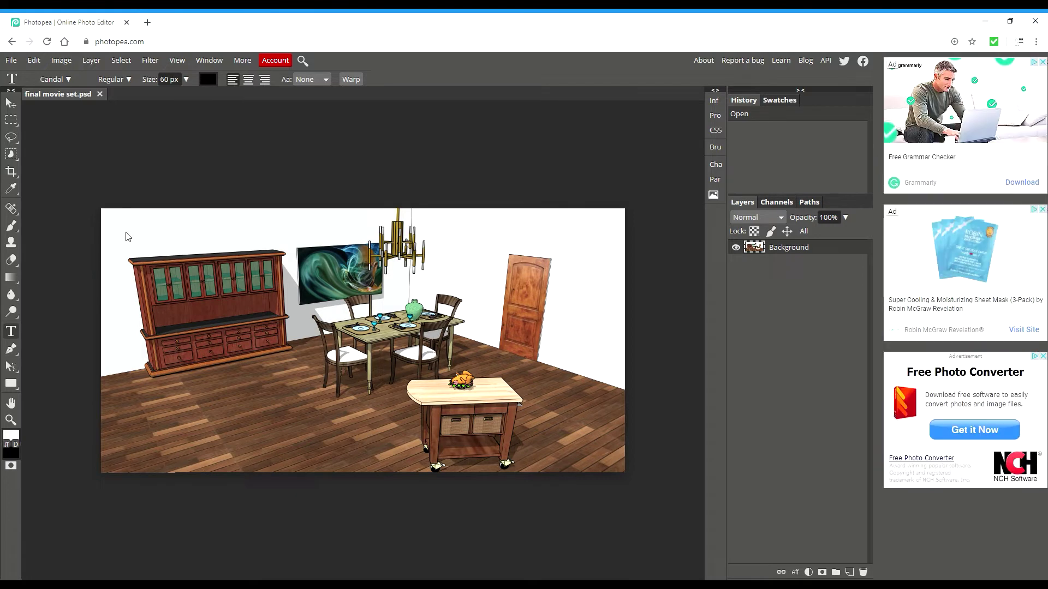
# Set the text colour to medium green, hex 519318.
pyautogui.click(210, 81)
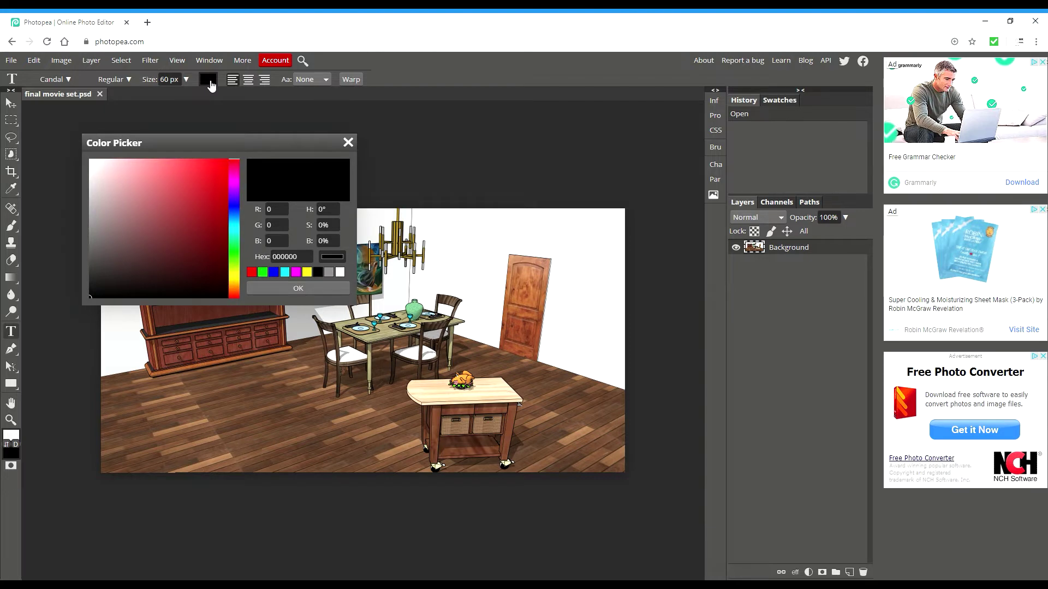
pyautogui.click(235, 263)
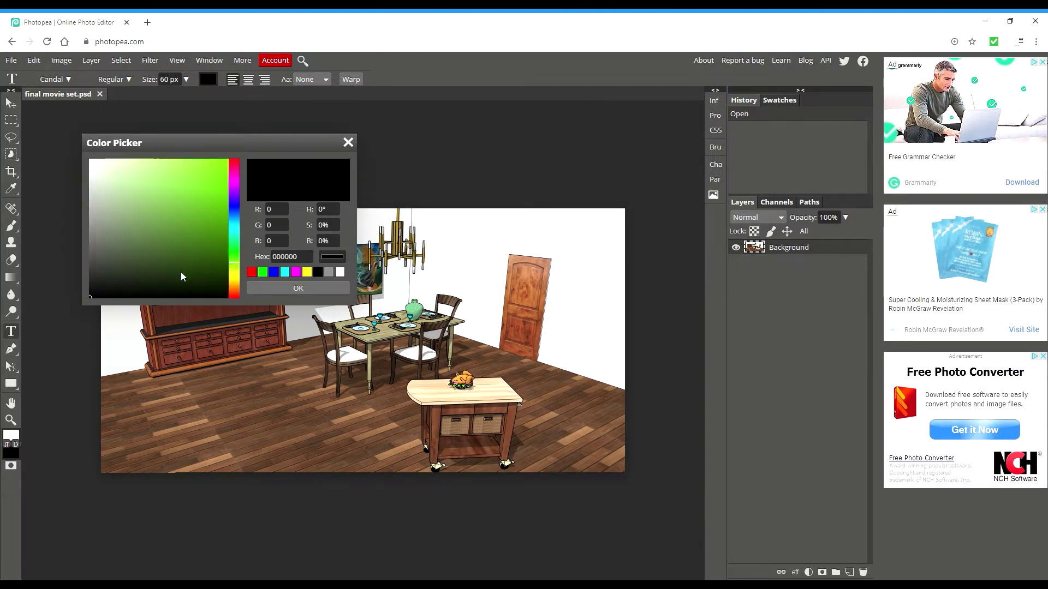
pyautogui.click(208, 270)
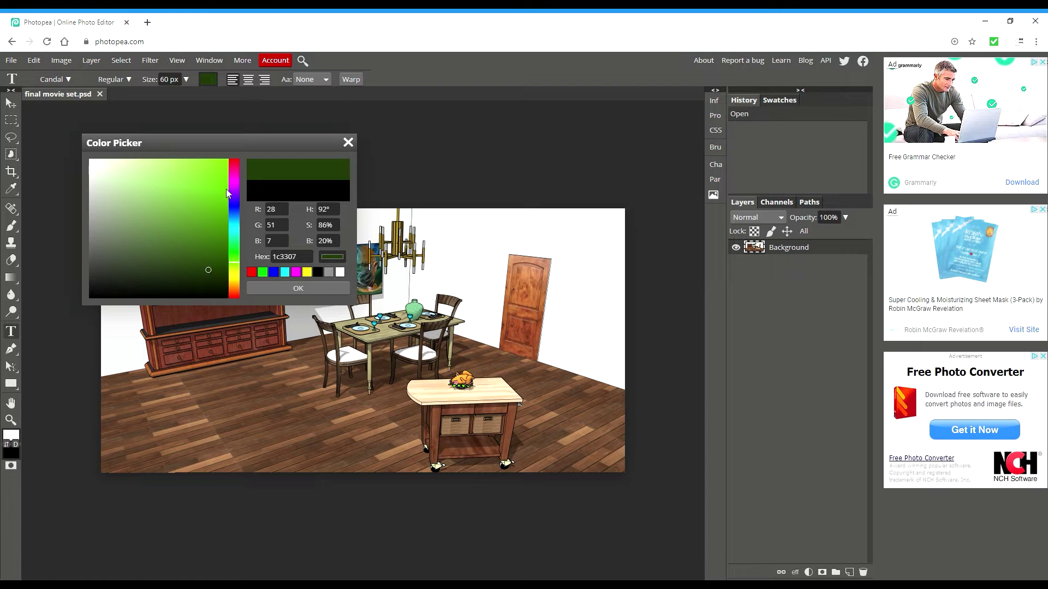
pyautogui.click(205, 217)
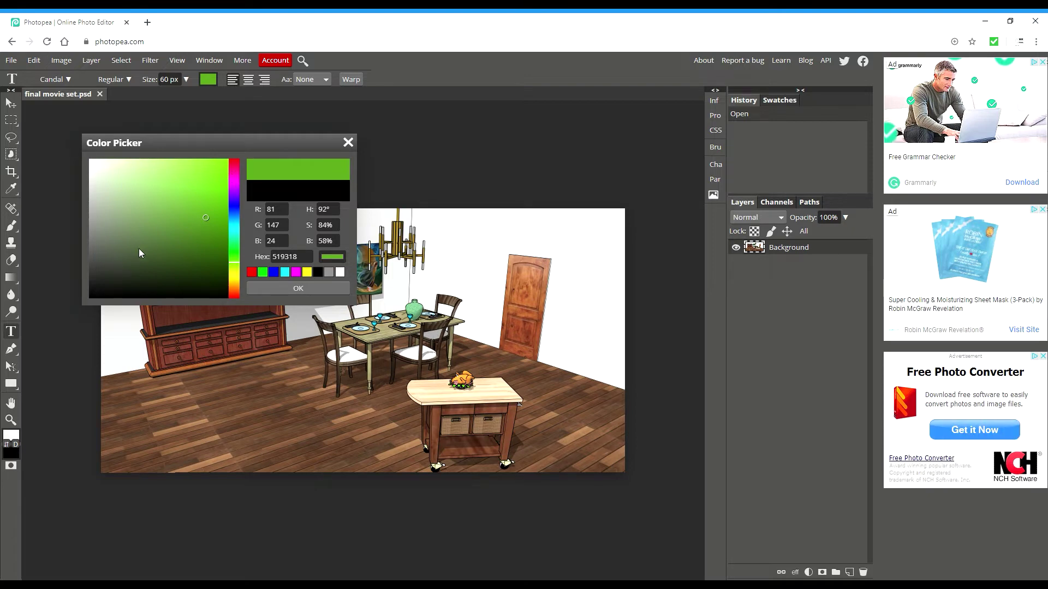
pyautogui.press('Return')
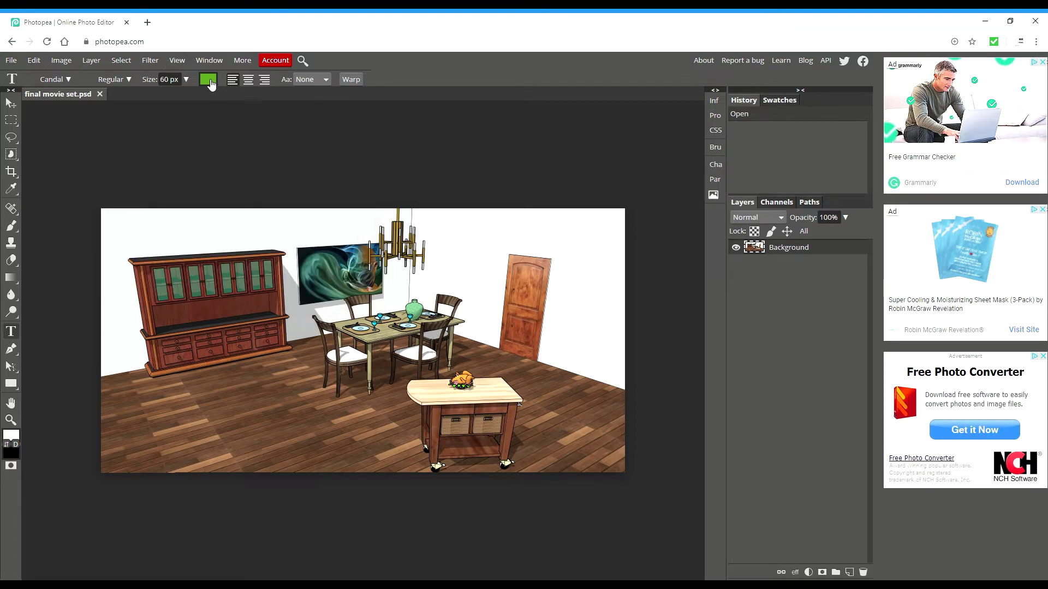
# Type and commit the caption 'Dinner is Warm' at the image's top-left, with the Layers panel shown.
pyautogui.click(132, 231)
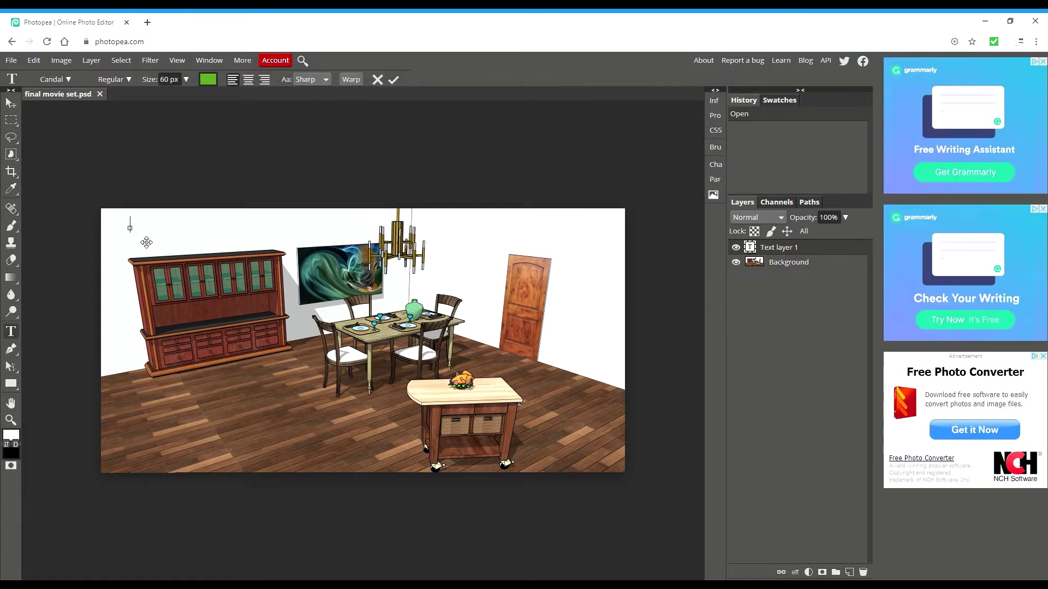
pyautogui.write('Dinner is ')
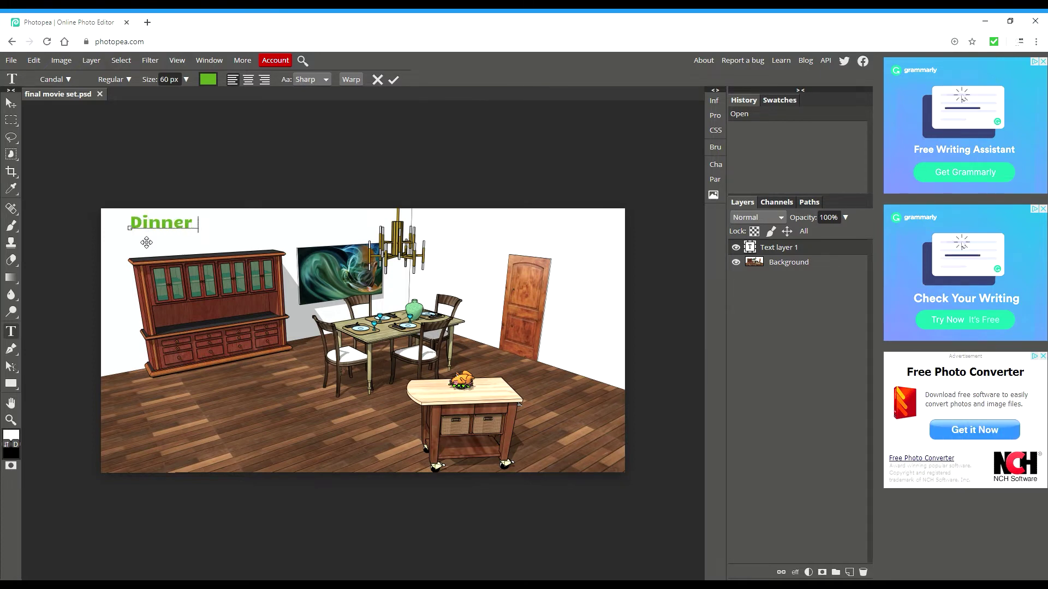
pyautogui.write('Warm')
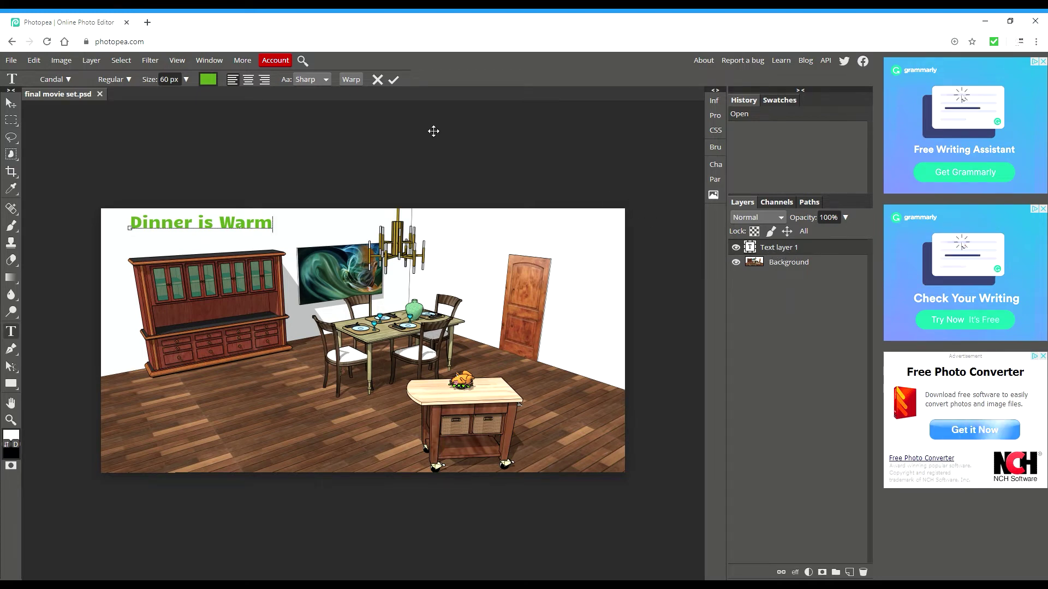
pyautogui.click(205, 64)
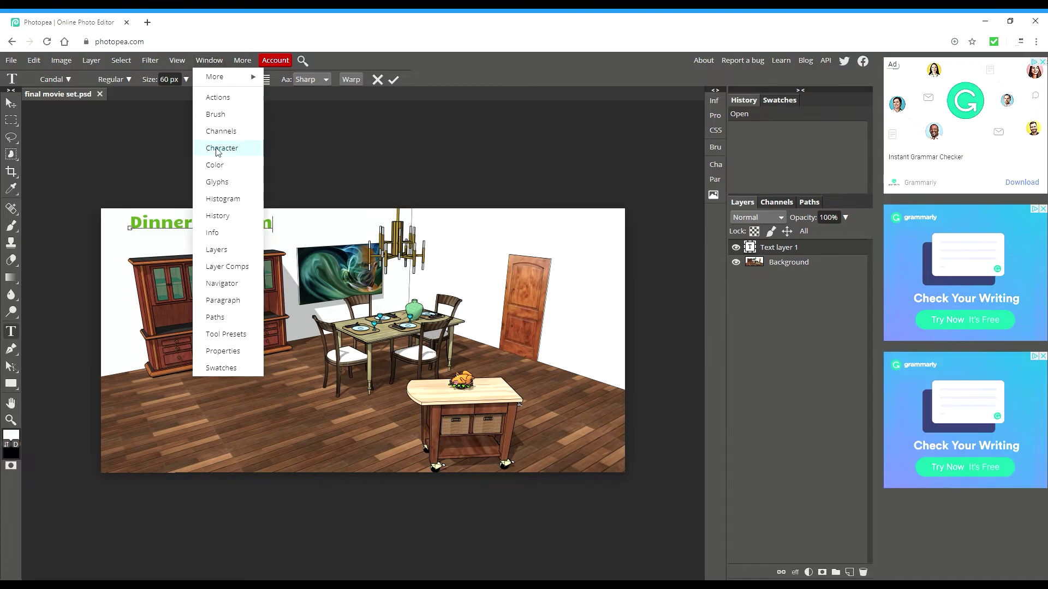
pyautogui.click(220, 254)
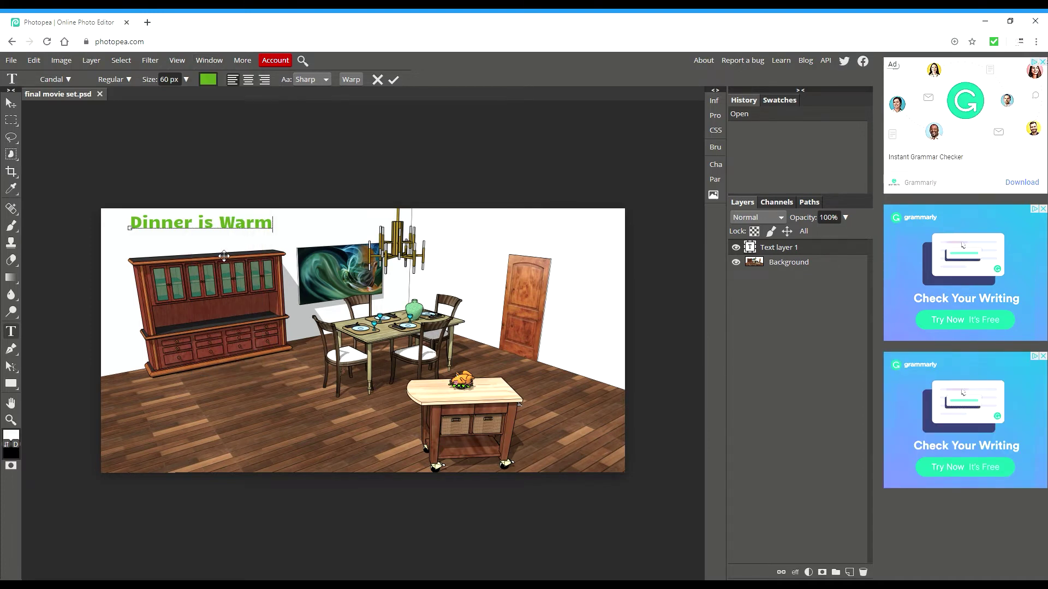
pyautogui.click(777, 253)
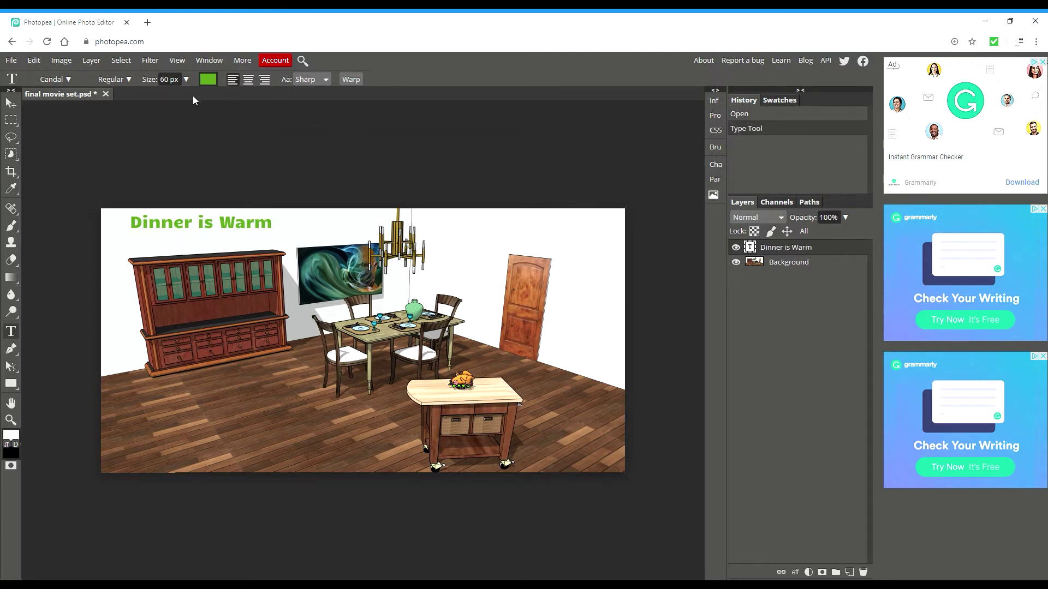
# Add a Stroke layer style to the caption and set its colour to black.
pyautogui.click(91, 64)
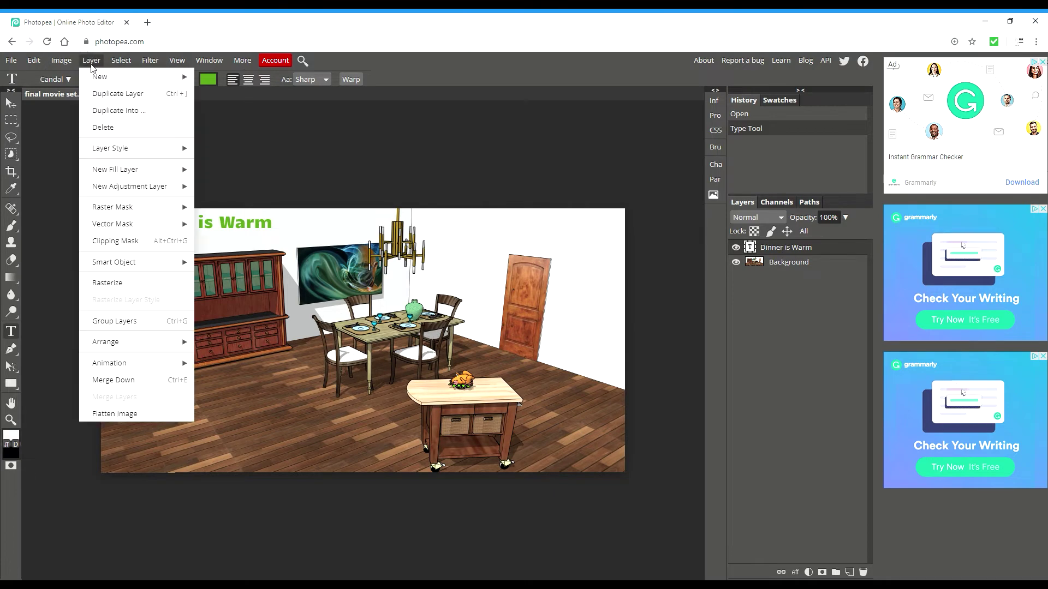
pyautogui.moveTo(121, 152)
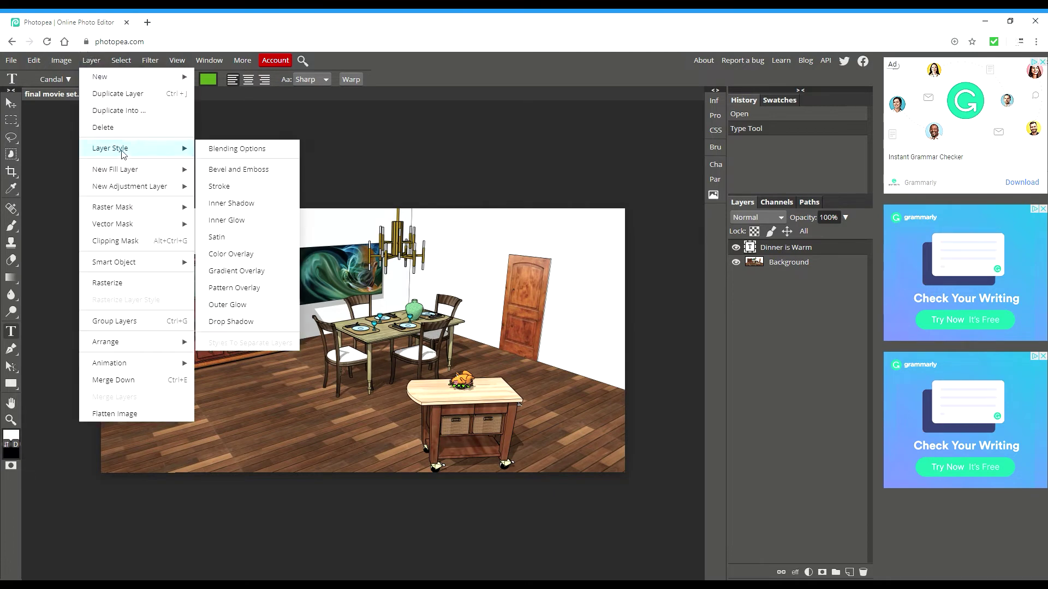
pyautogui.click(227, 187)
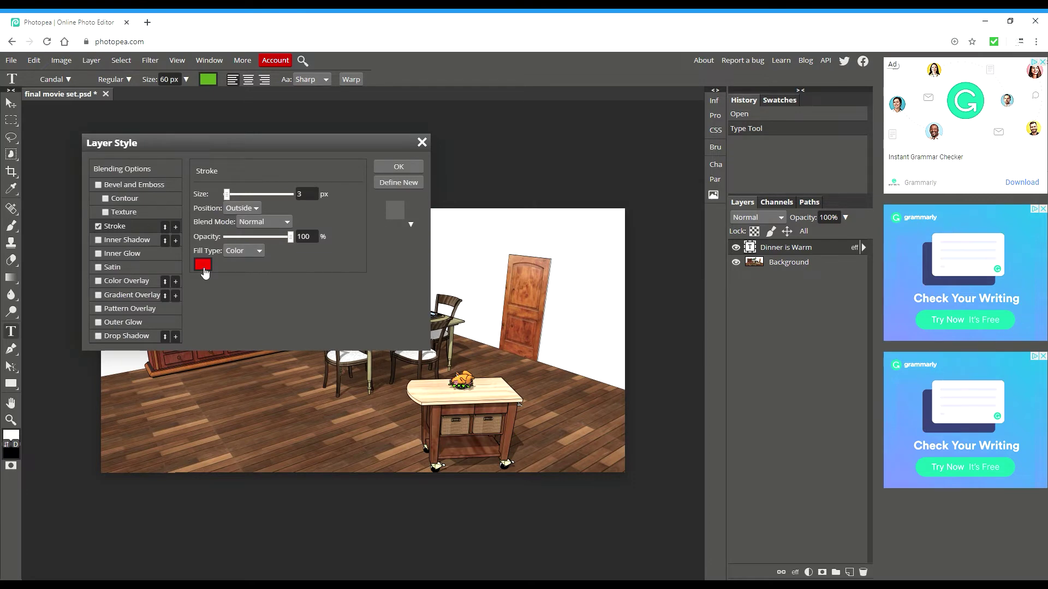
pyautogui.click(203, 266)
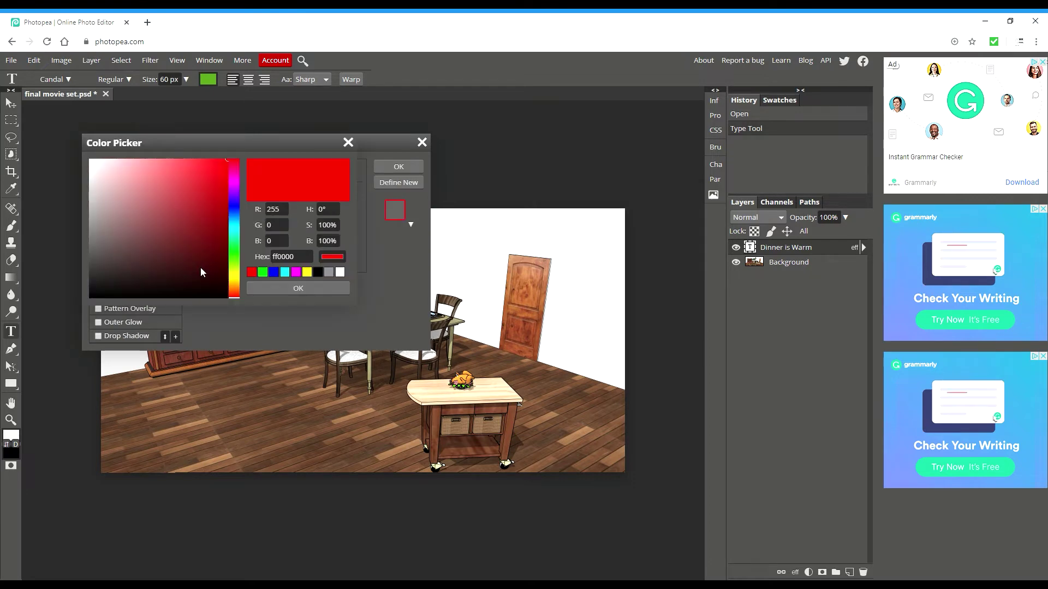
pyautogui.click(220, 294)
pyautogui.moveTo(221, 296); pyautogui.dragTo(225, 299)
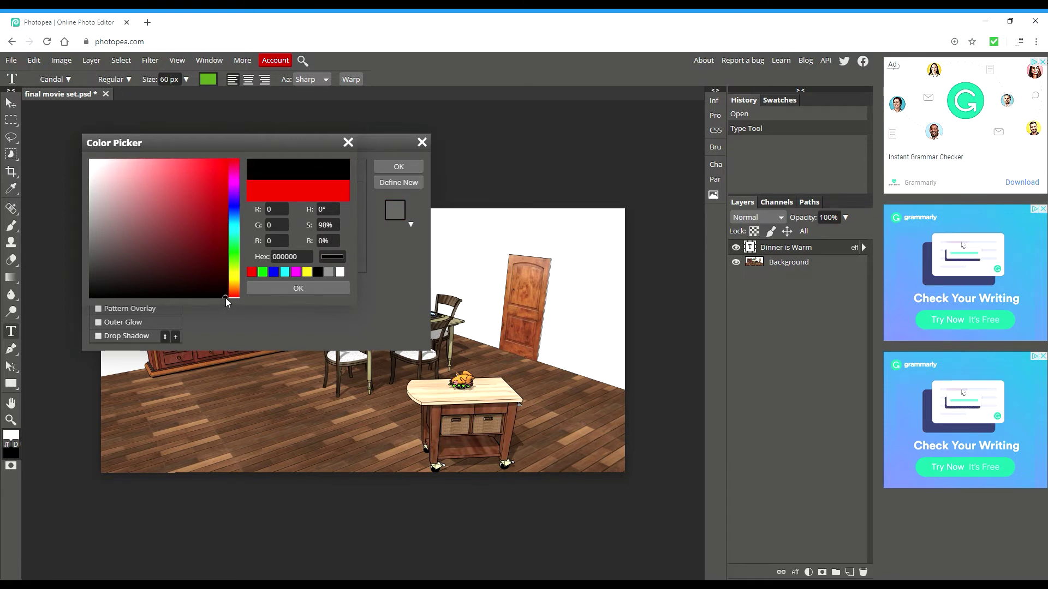
pyautogui.click(290, 347)
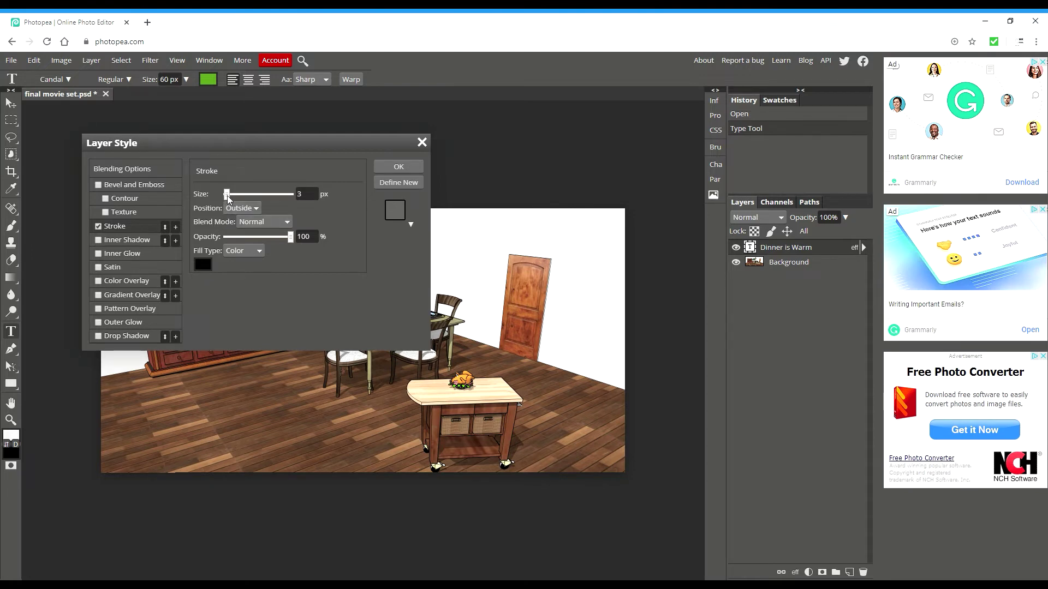
# Set the stroke size to 8 px, position it Outside, and apply it.
pyautogui.moveTo(228, 196); pyautogui.dragTo(228, 198)
pyautogui.moveTo(222, 145); pyautogui.dragTo(467, 202)
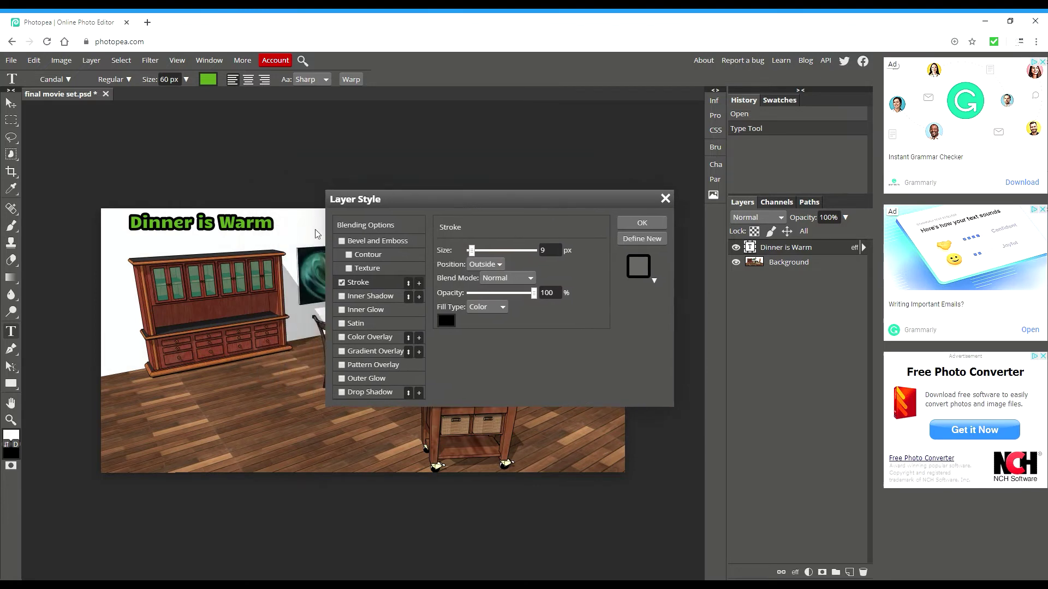
pyautogui.moveTo(474, 253); pyautogui.dragTo(472, 256)
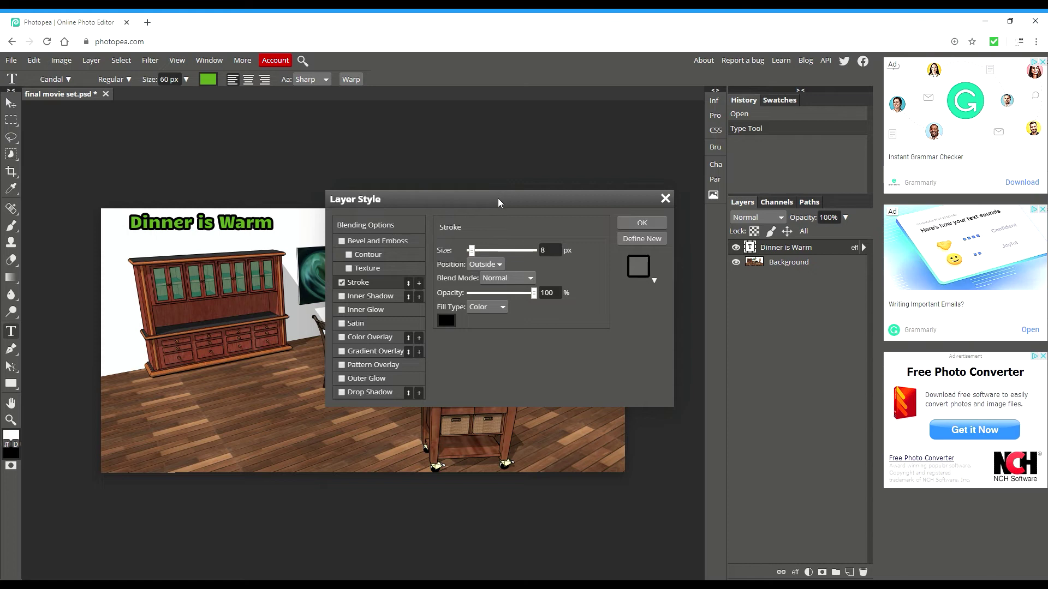
pyautogui.moveTo(498, 198); pyautogui.dragTo(553, 211)
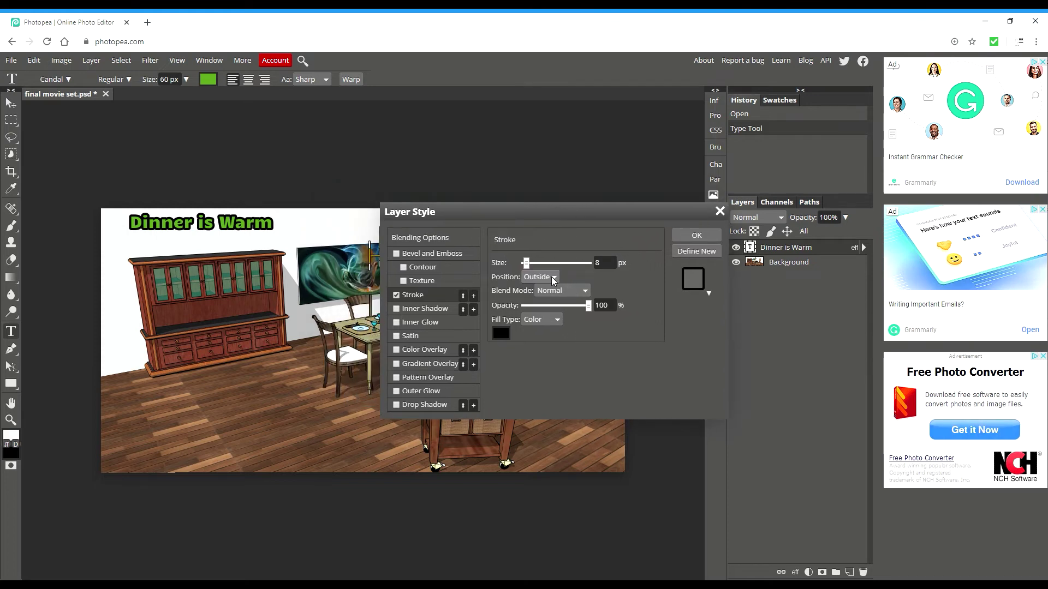
pyautogui.click(545, 292)
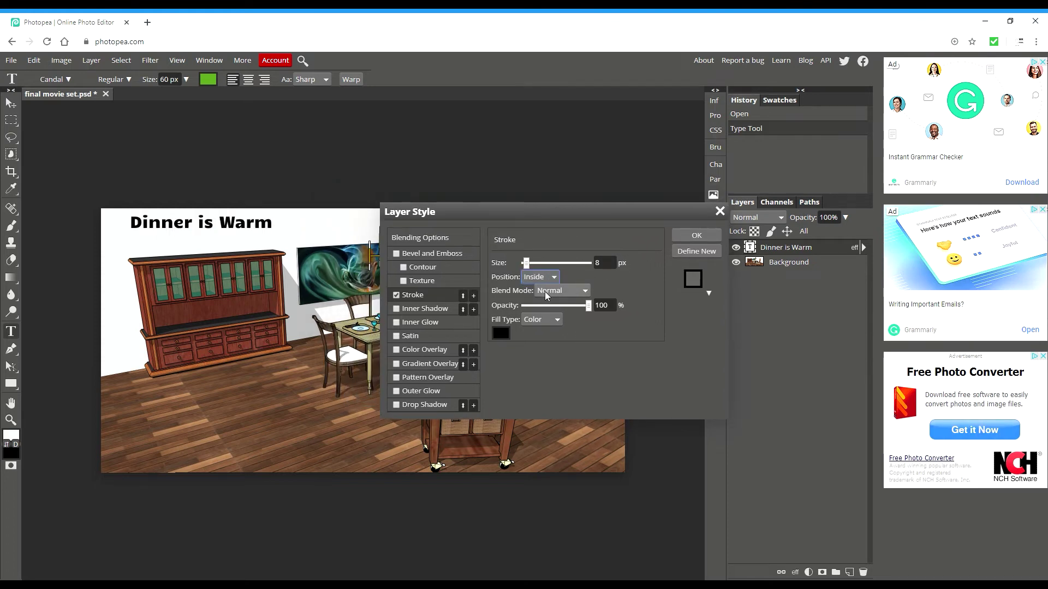
pyautogui.click(556, 277)
pyautogui.click(550, 296)
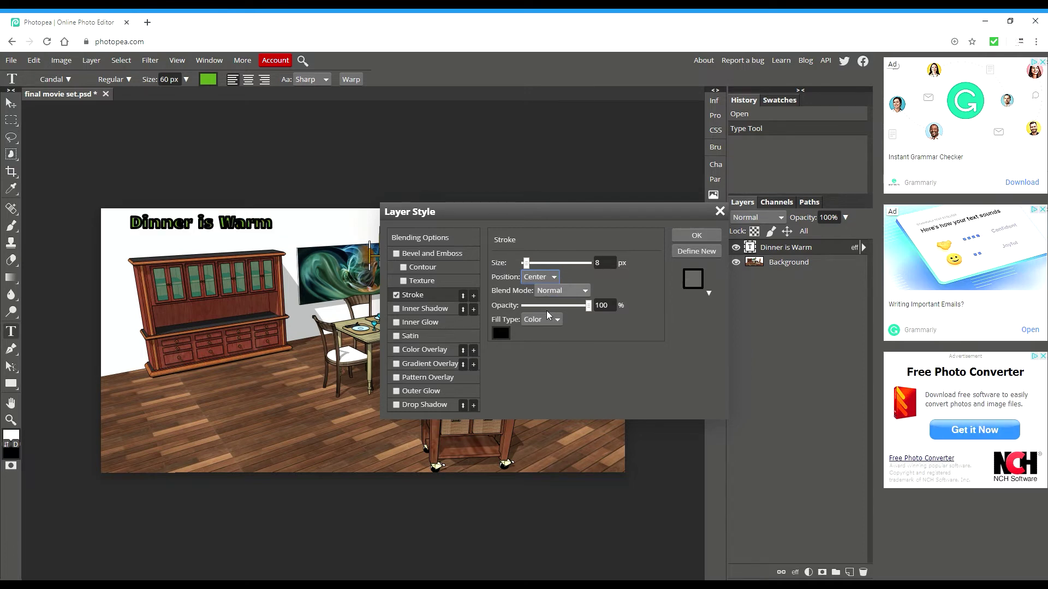
pyautogui.press('Up')
pyautogui.press('Up')
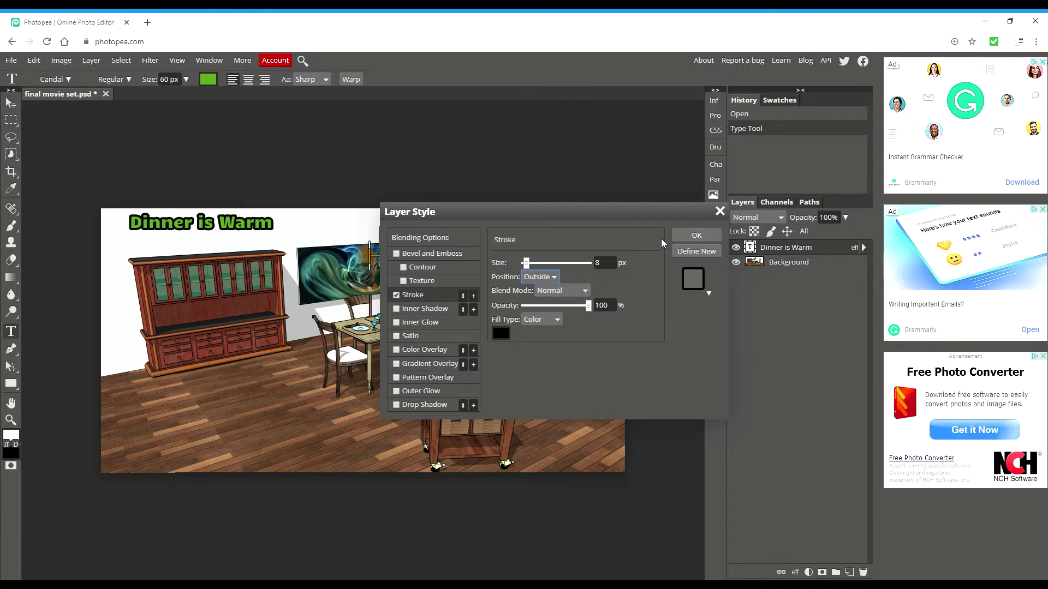
pyautogui.click(694, 238)
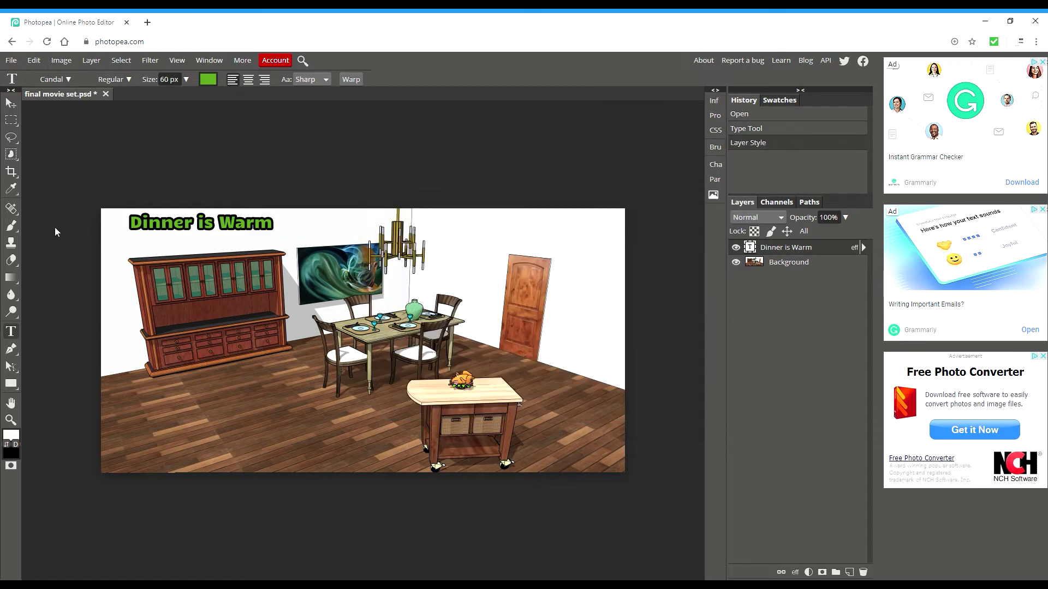
# Add a Stroke layer style to the Background layer with colour 0d920a.
pyautogui.click(791, 264)
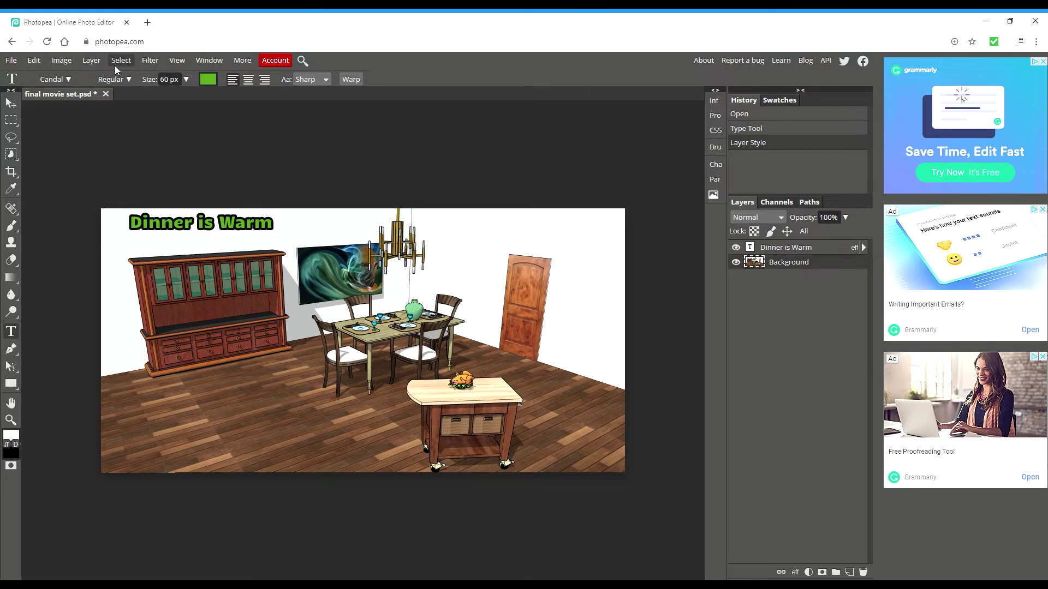
pyautogui.click(91, 60)
pyautogui.moveTo(109, 148)
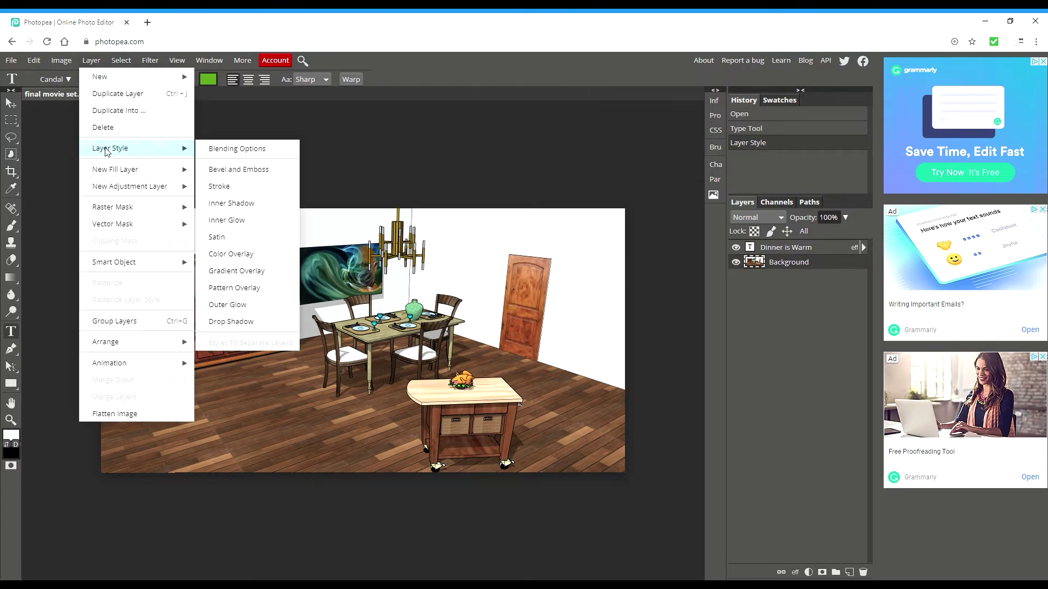
pyautogui.click(219, 188)
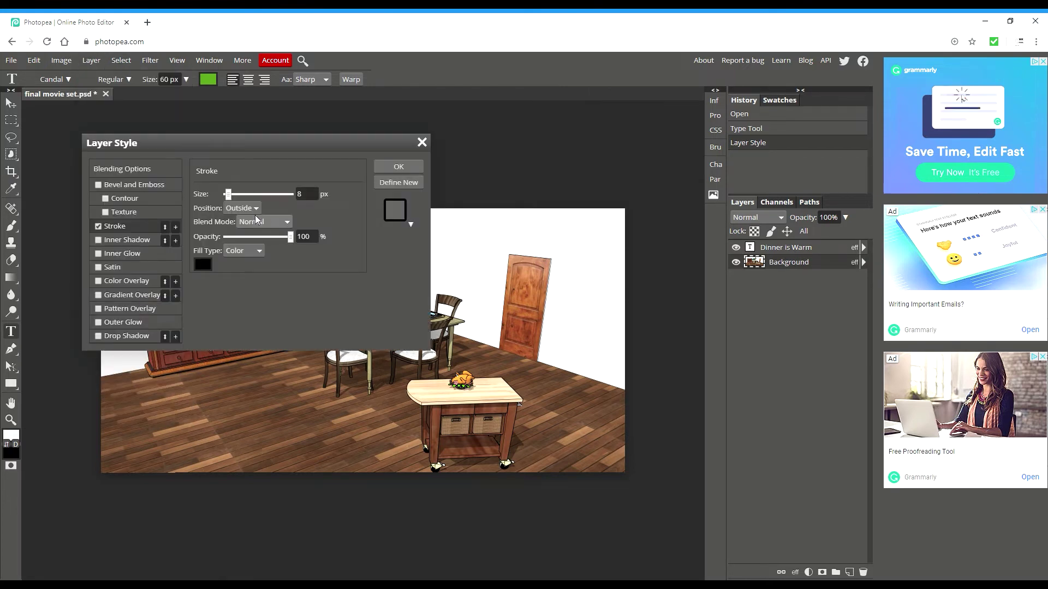
pyautogui.moveTo(229, 199); pyautogui.dragTo(220, 197)
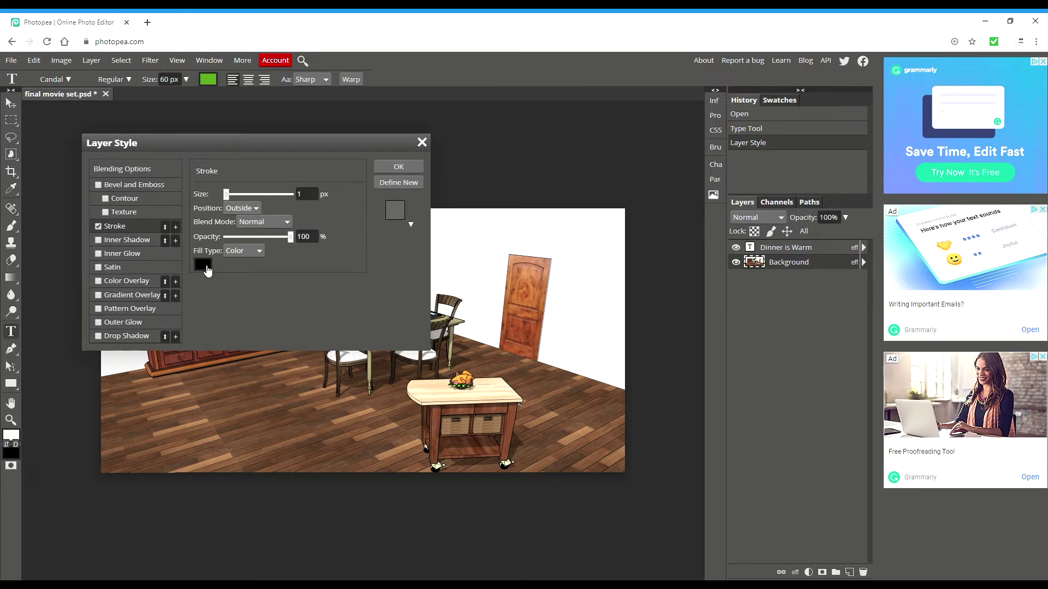
pyautogui.click(202, 264)
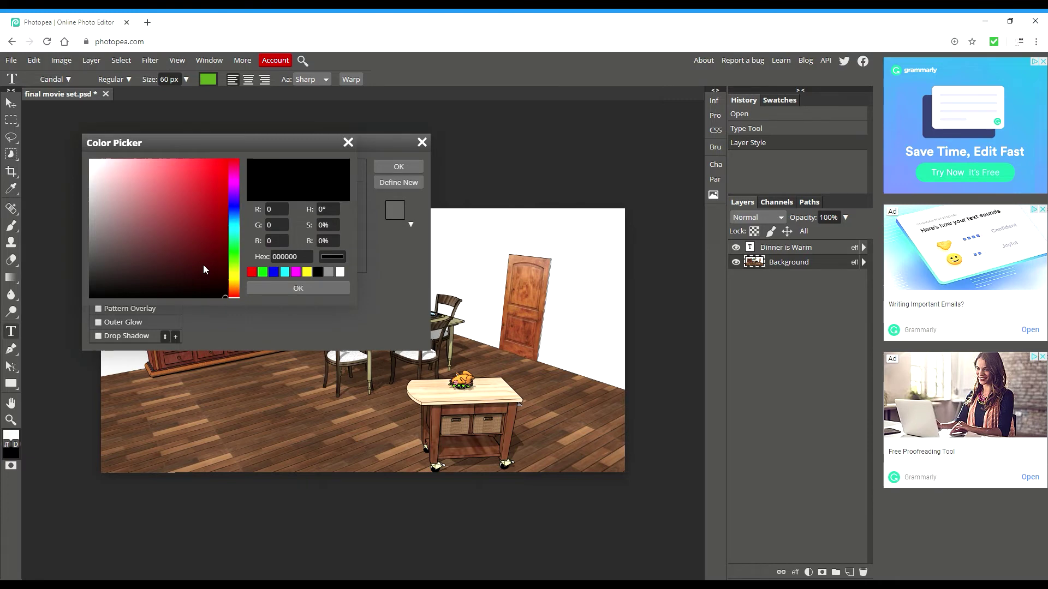
pyautogui.click(235, 252)
pyautogui.click(218, 218)
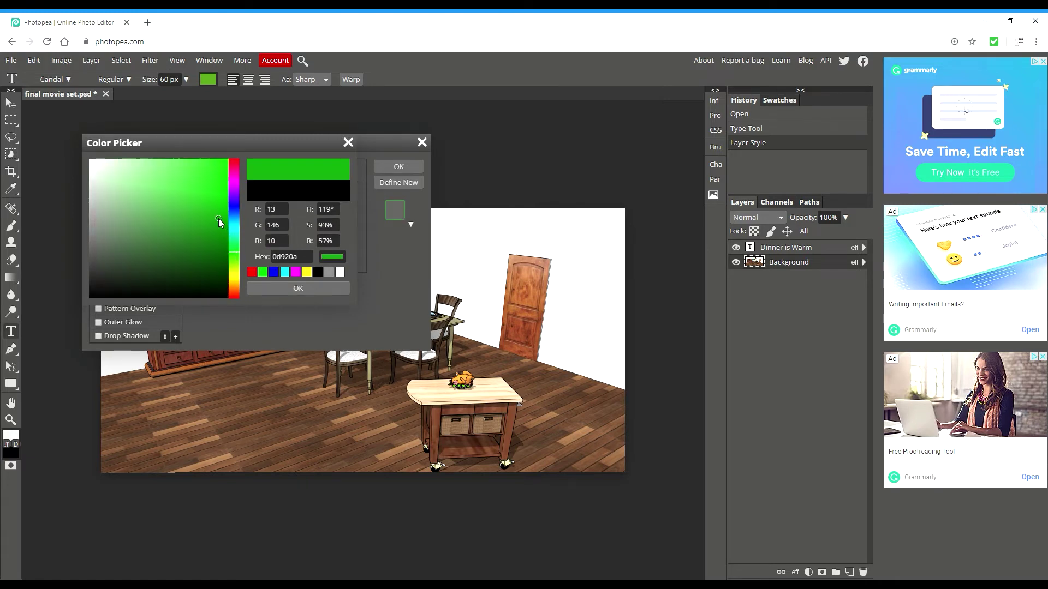
pyautogui.click(402, 168)
# Set the green stroke Inside at 26 px, apply it, then nudge the image with Move.
pyautogui.moveTo(246, 145); pyautogui.dragTo(293, 146)
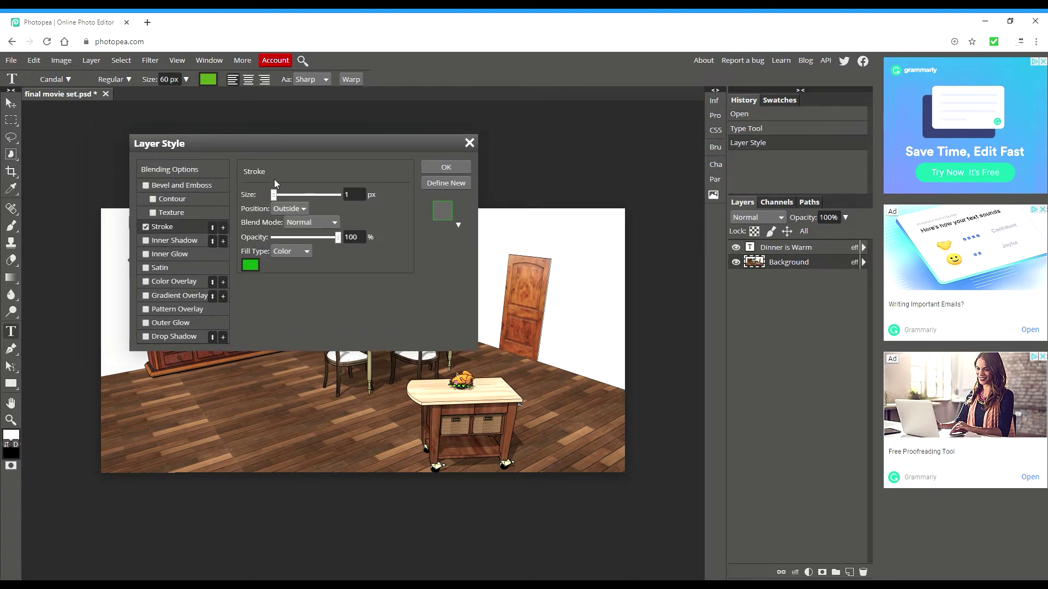
pyautogui.click(302, 209)
pyautogui.click(278, 208)
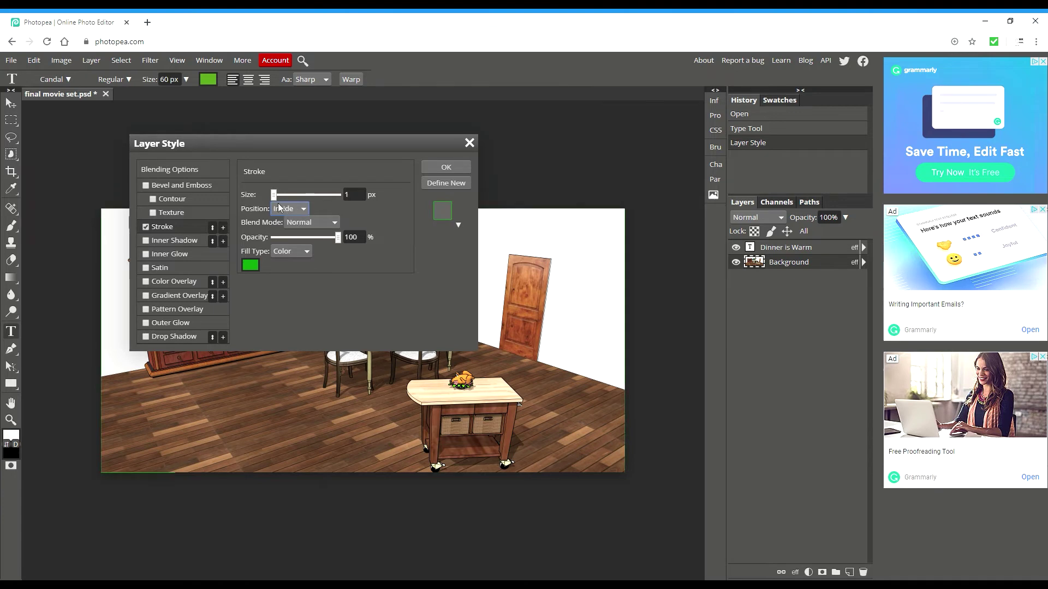
pyautogui.moveTo(275, 197); pyautogui.dragTo(281, 199)
pyautogui.moveTo(279, 143)
pyautogui.mouseDown()
pyautogui.moveTo(554, 289)
pyautogui.moveTo(517, 228)
pyautogui.mouseUp()
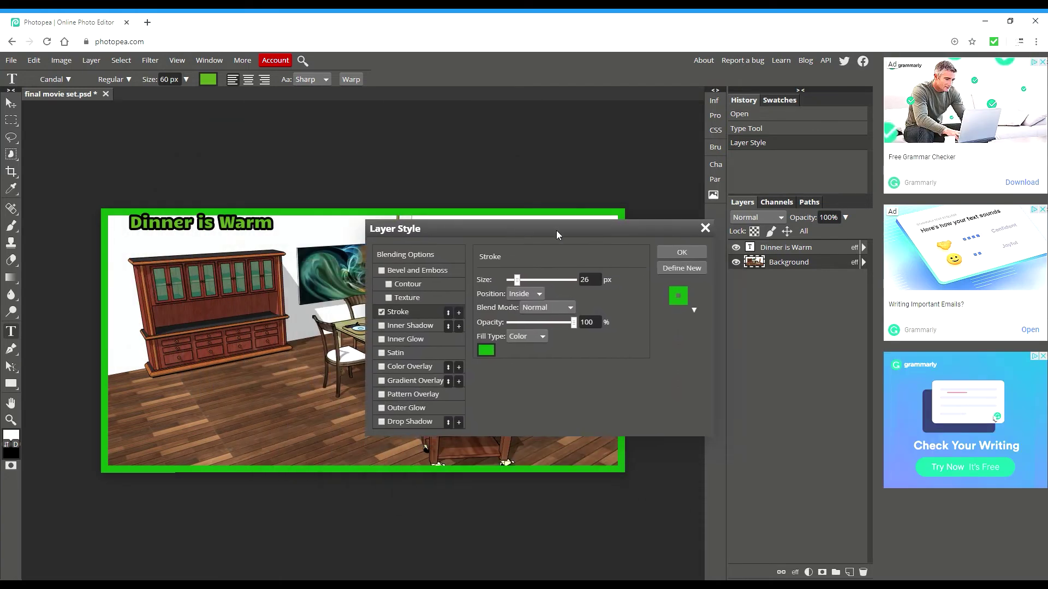
pyautogui.click(681, 253)
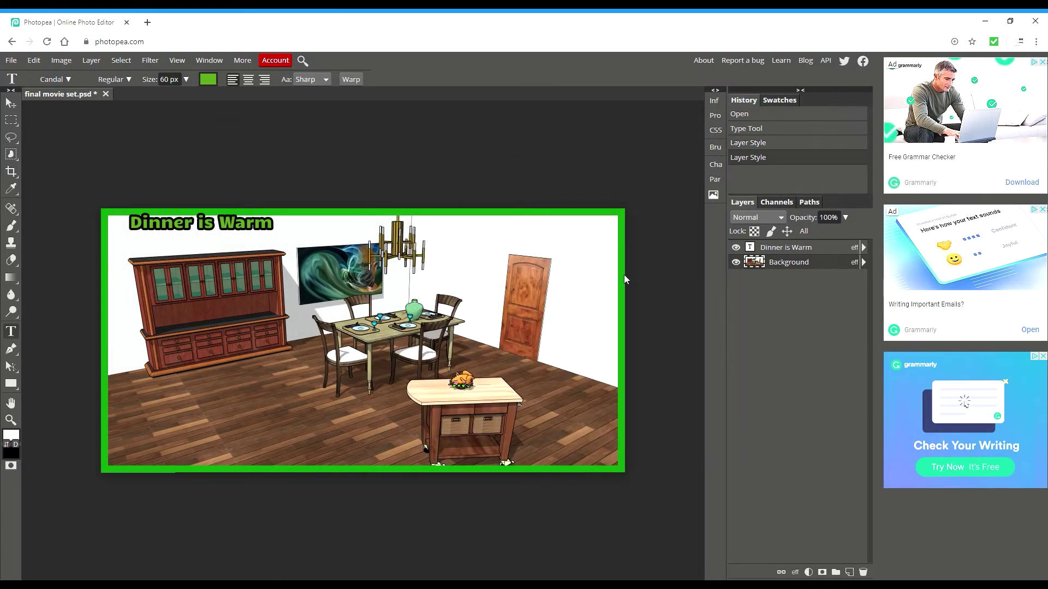
pyautogui.click(10, 103)
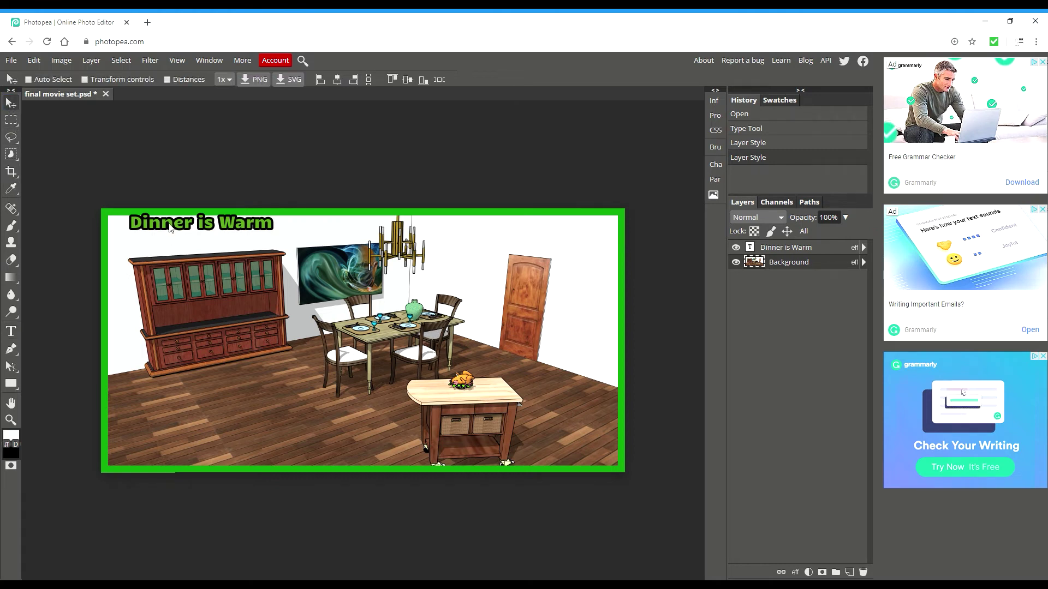
pyautogui.moveTo(169, 224); pyautogui.dragTo(173, 229)
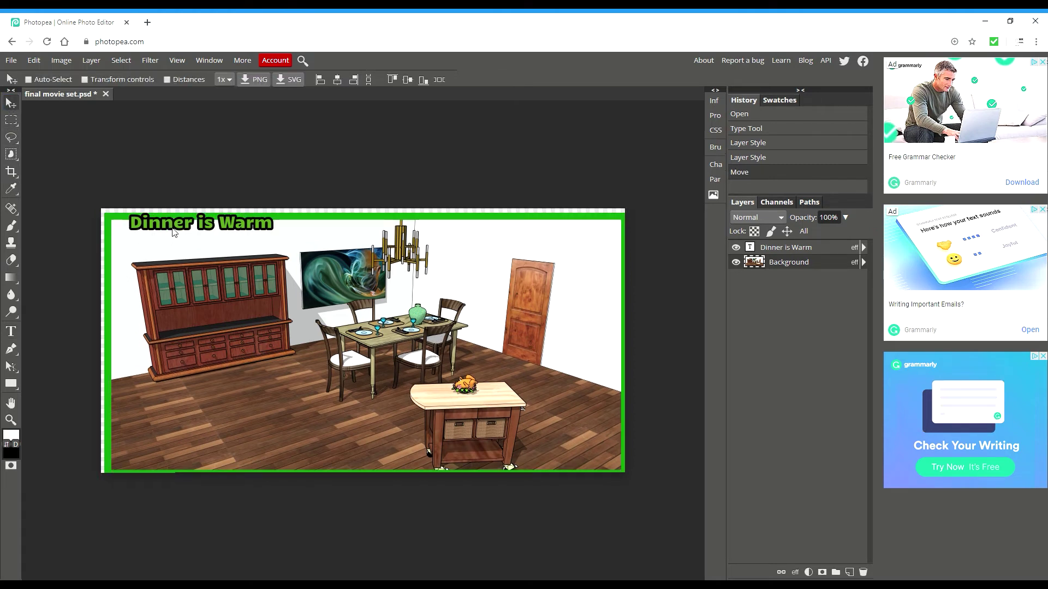
# Undo the background nudge and drag the Dinner is Warm caption onto the lower-left floor.
pyautogui.hotkey('ctrl', 'z')
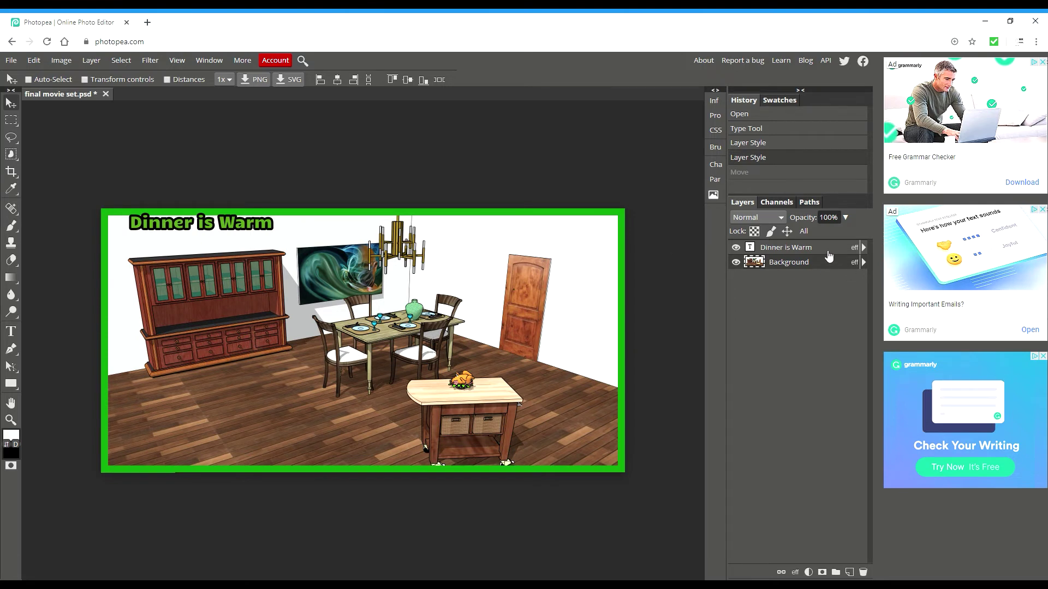
pyautogui.click(791, 251)
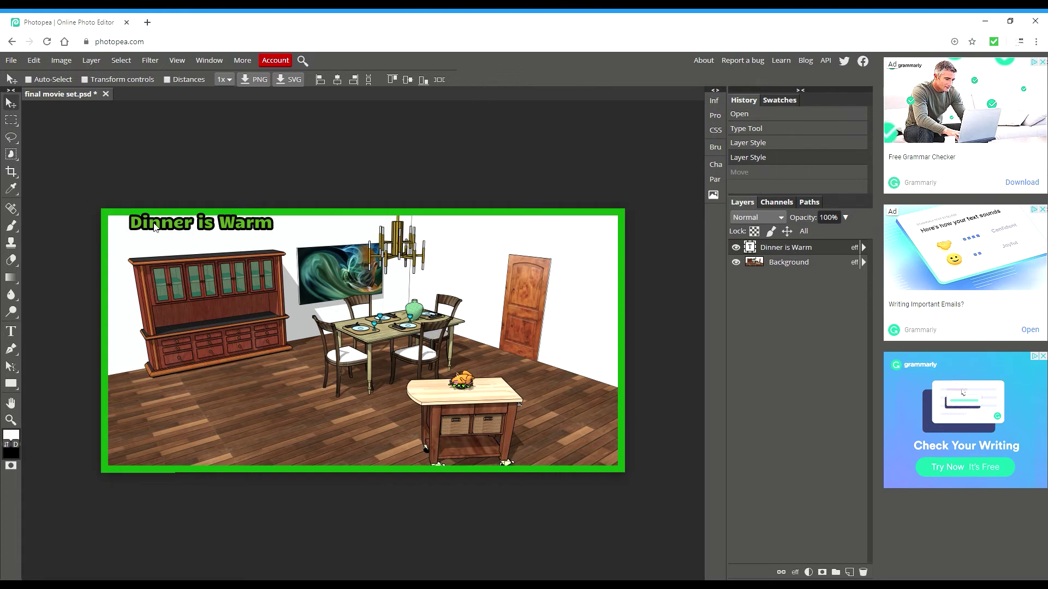
pyautogui.moveTo(157, 227); pyautogui.dragTo(150, 238)
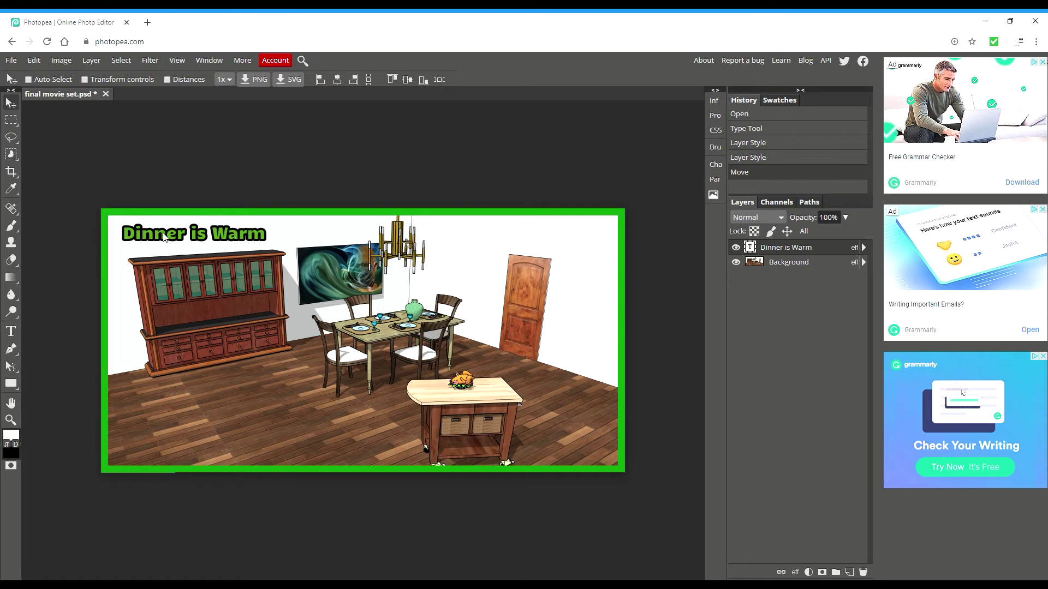
pyautogui.moveTo(162, 236); pyautogui.dragTo(205, 417)
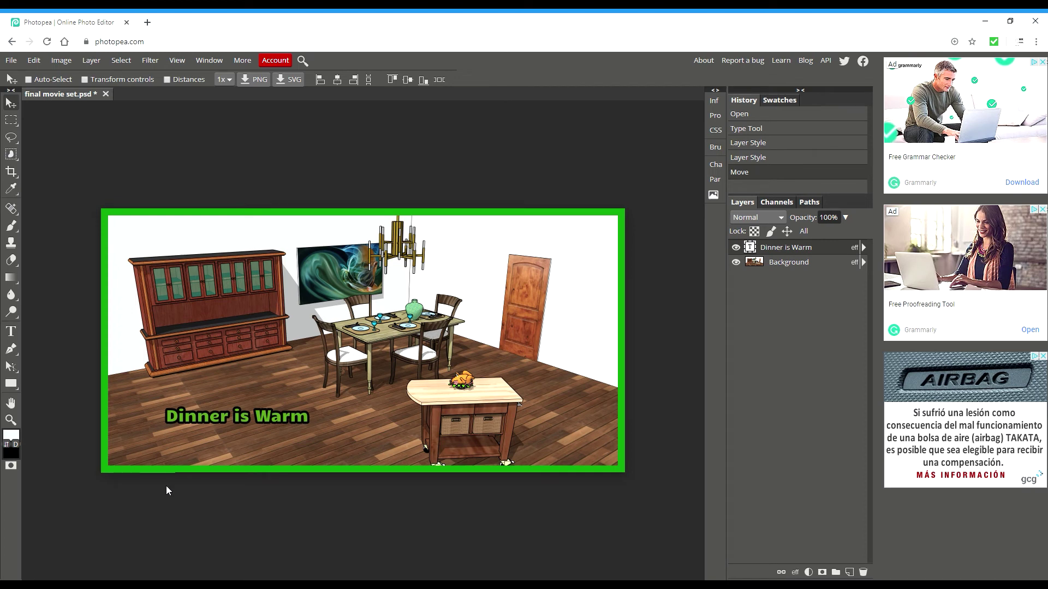
# Export the render as final movie set.jpg at 100% JPG quality, abandoning a PNG attempt.
pyautogui.click(12, 62)
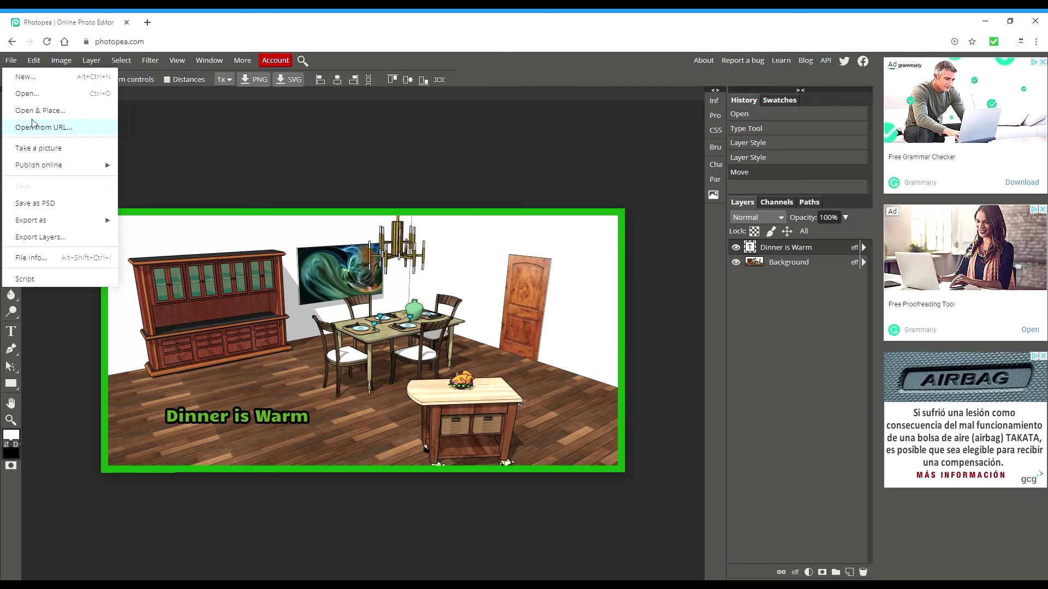
pyautogui.moveTo(45, 220)
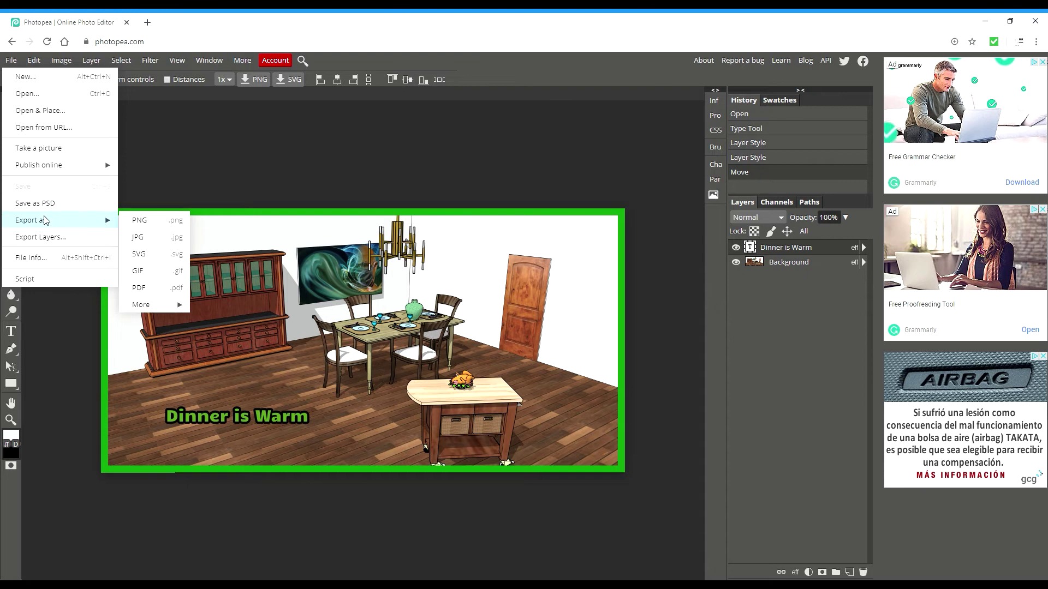
pyautogui.click(148, 223)
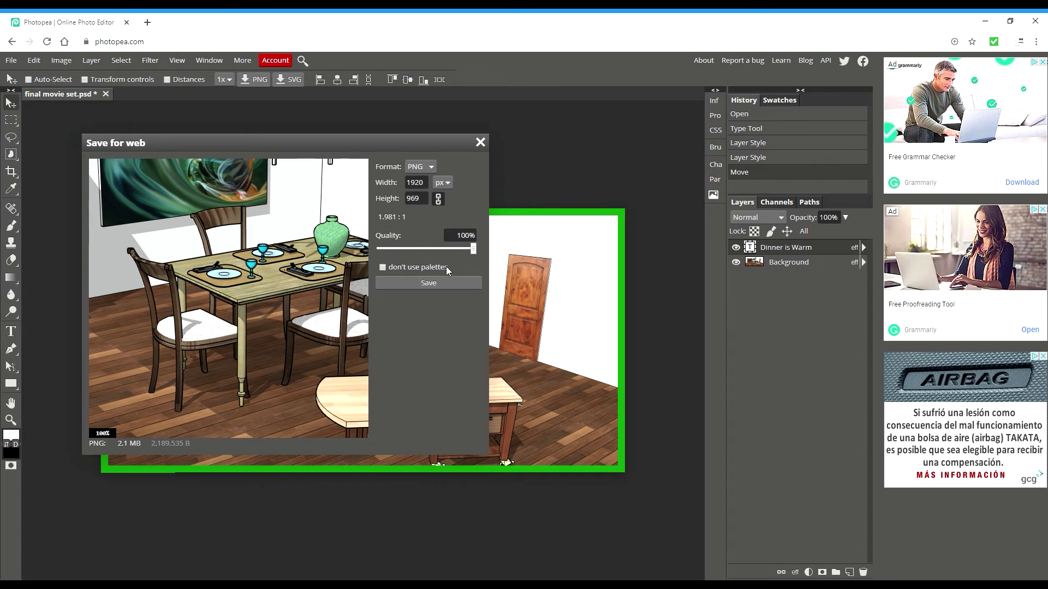
pyautogui.click(480, 145)
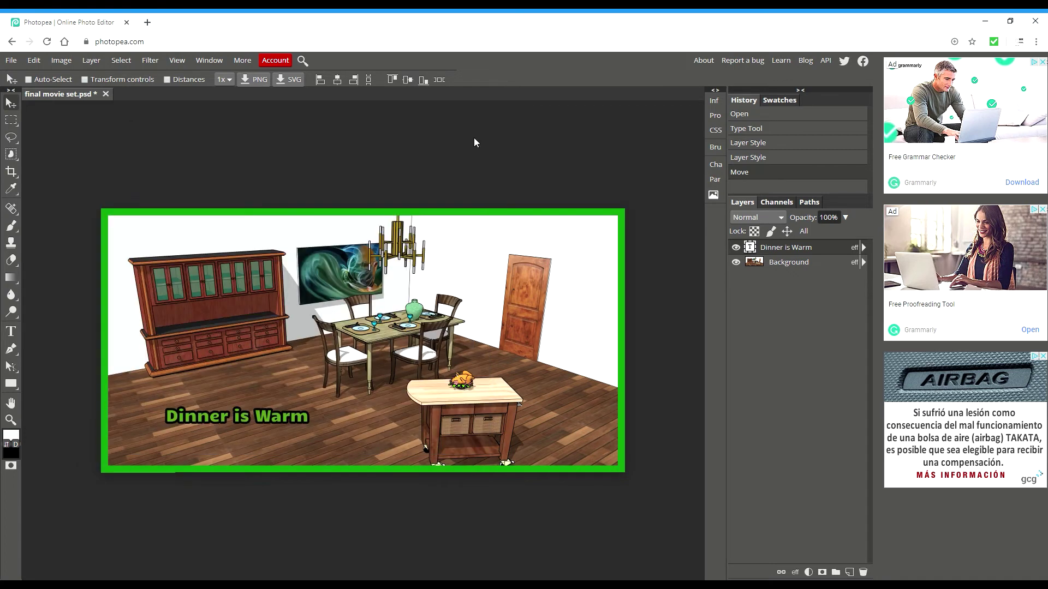
pyautogui.click(11, 60)
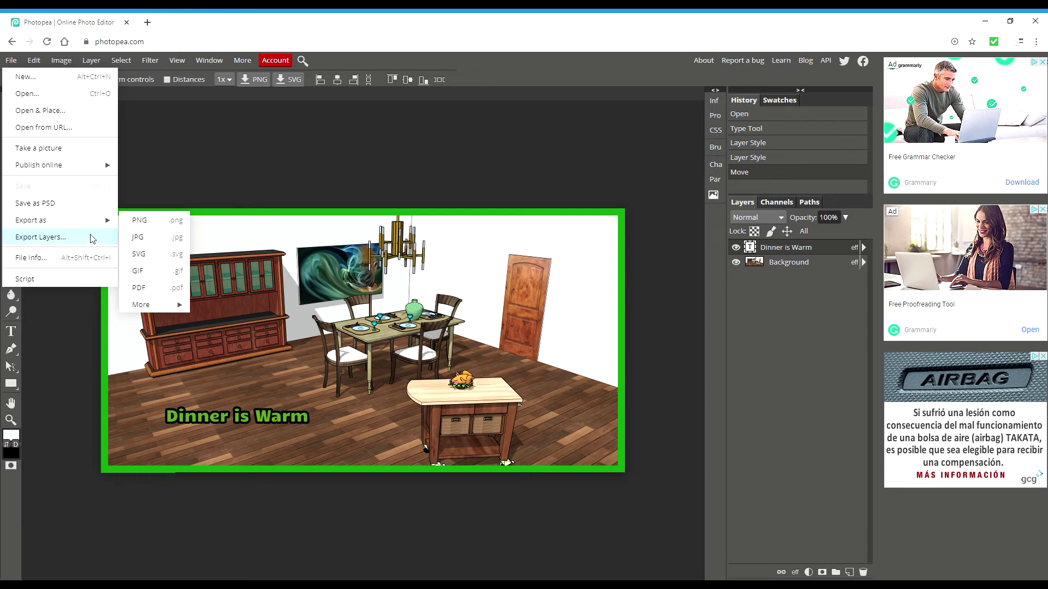
pyautogui.click(143, 241)
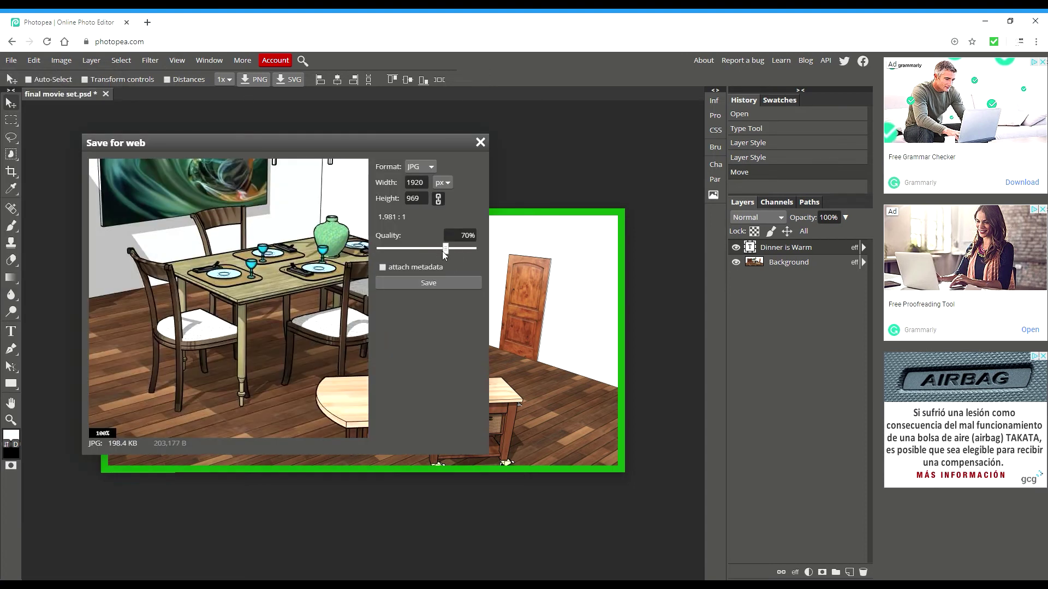
pyautogui.moveTo(464, 254); pyautogui.dragTo(482, 257)
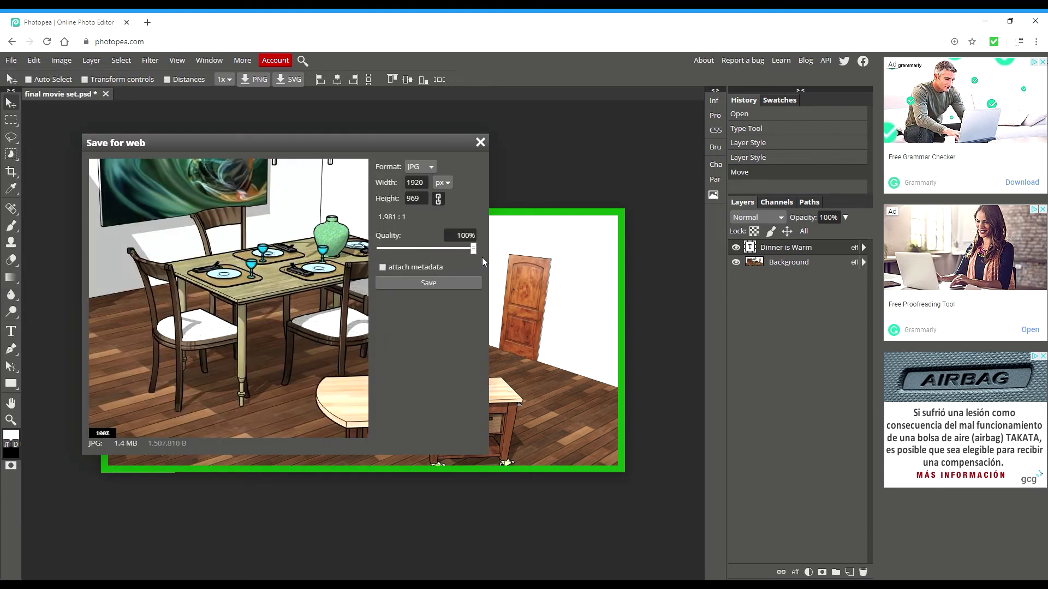
pyautogui.click(431, 283)
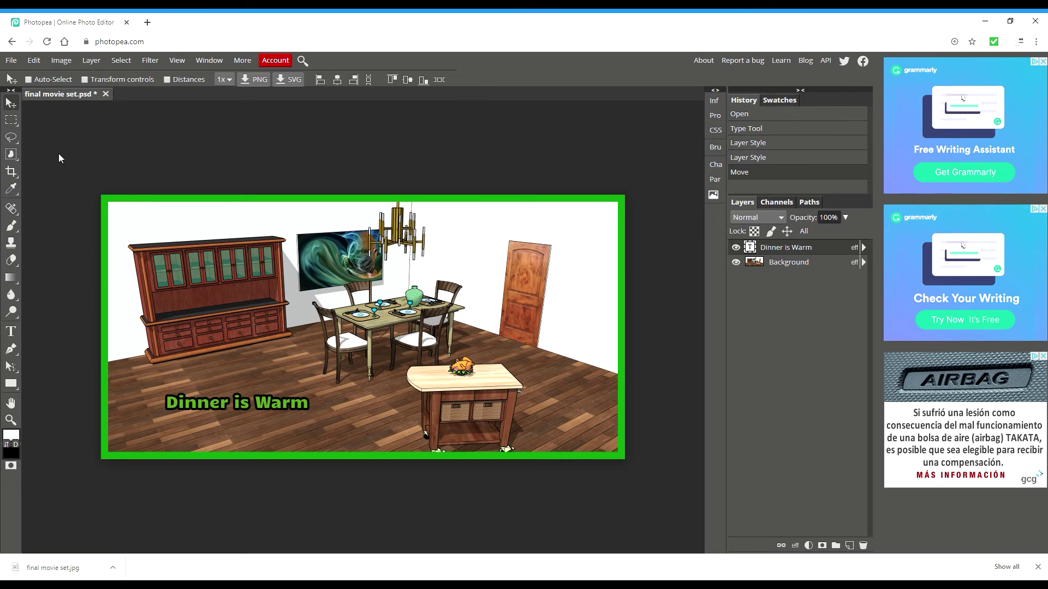
# Keep the first render open and begin opening final movie set (1).psd.
pyautogui.click(106, 94)
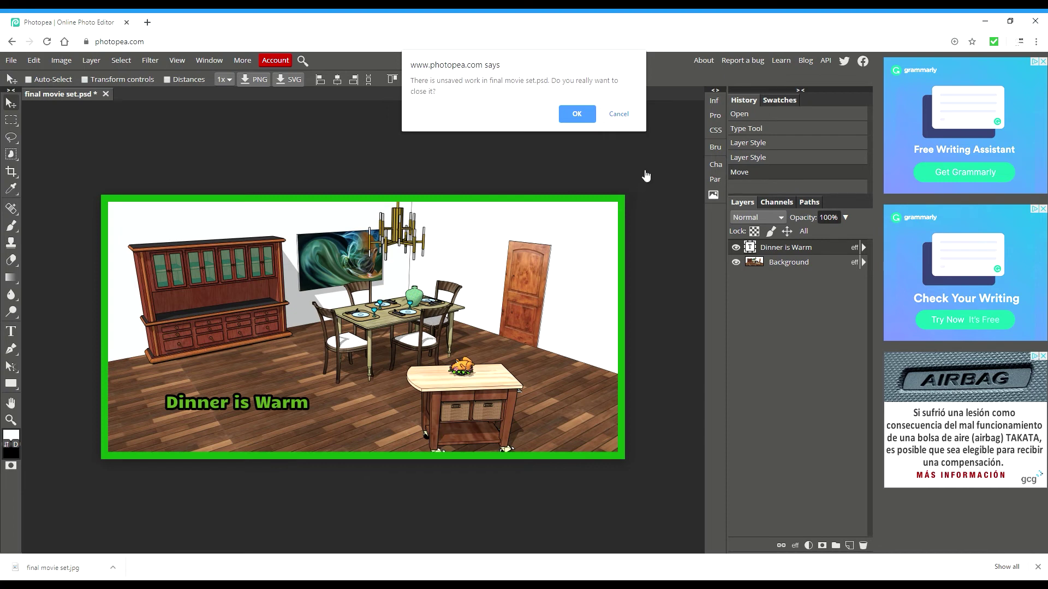
pyautogui.click(616, 115)
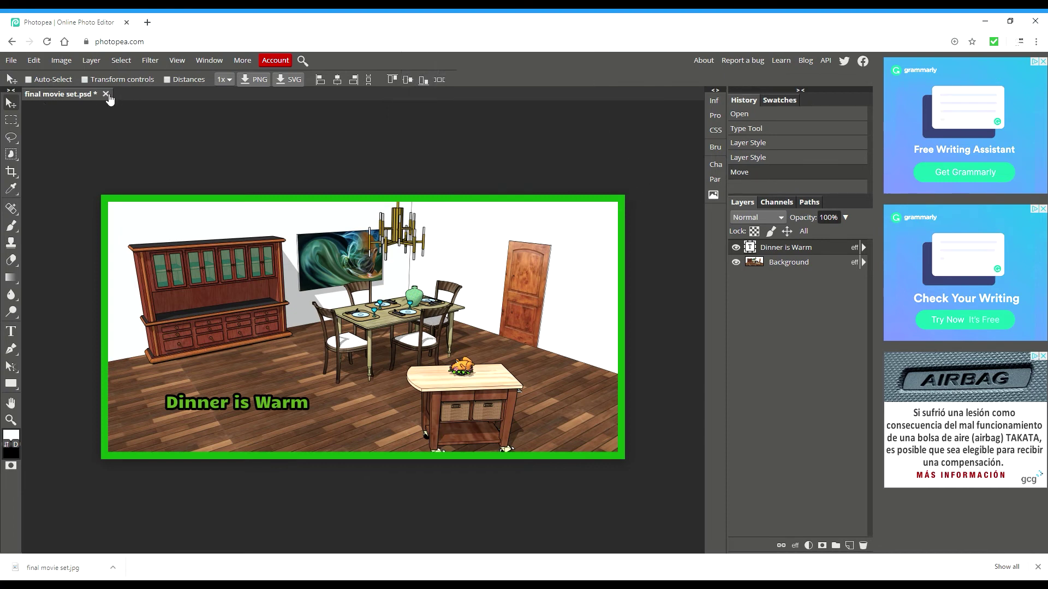
pyautogui.click(11, 60)
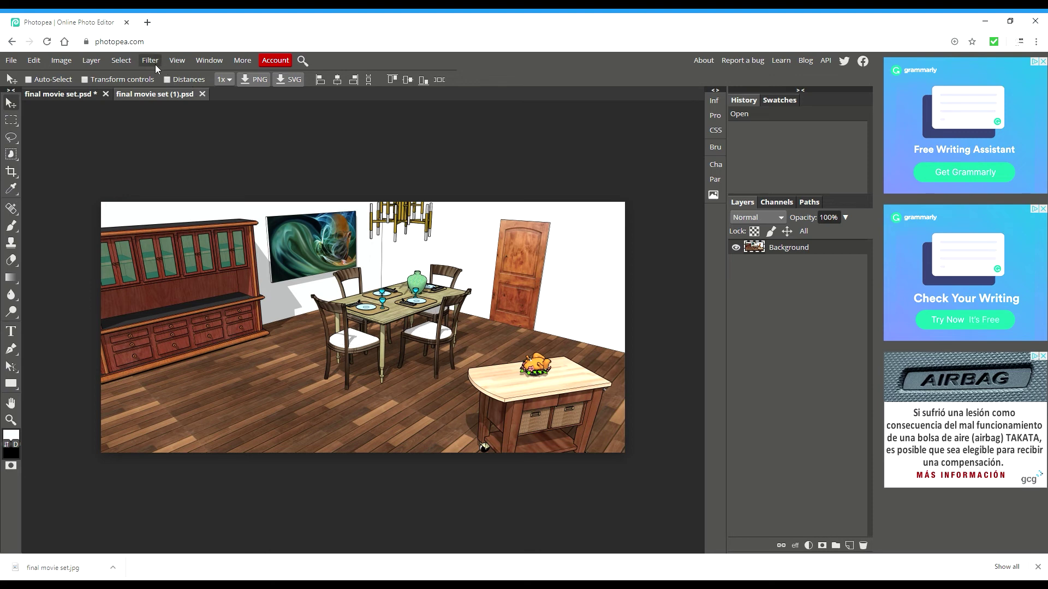
# Apply the 26 px green Inside stroke to the second render and set a text point at lower left.
pyautogui.click(91, 63)
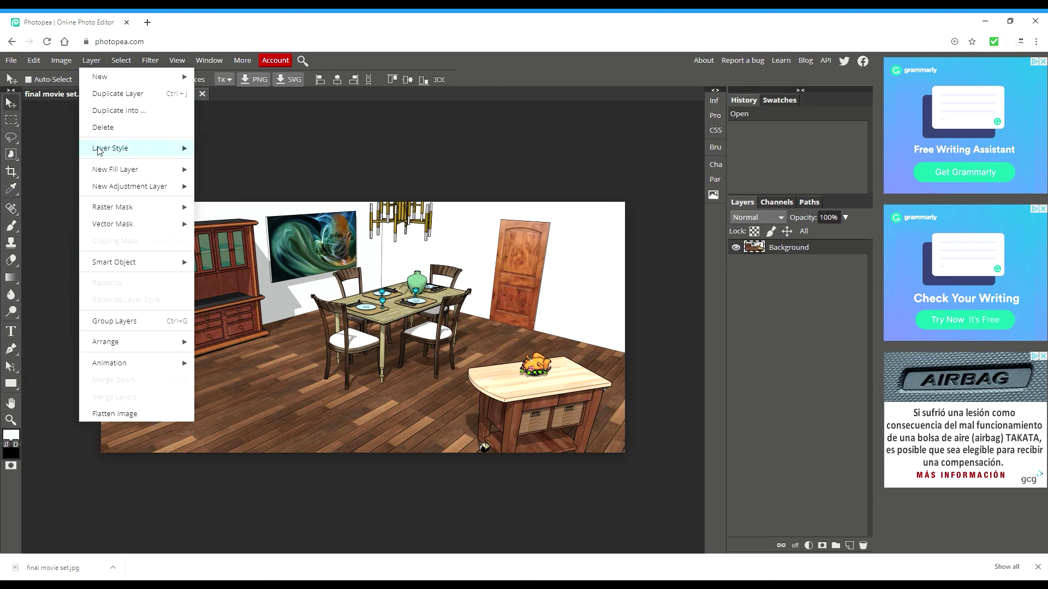
pyautogui.moveTo(100, 152)
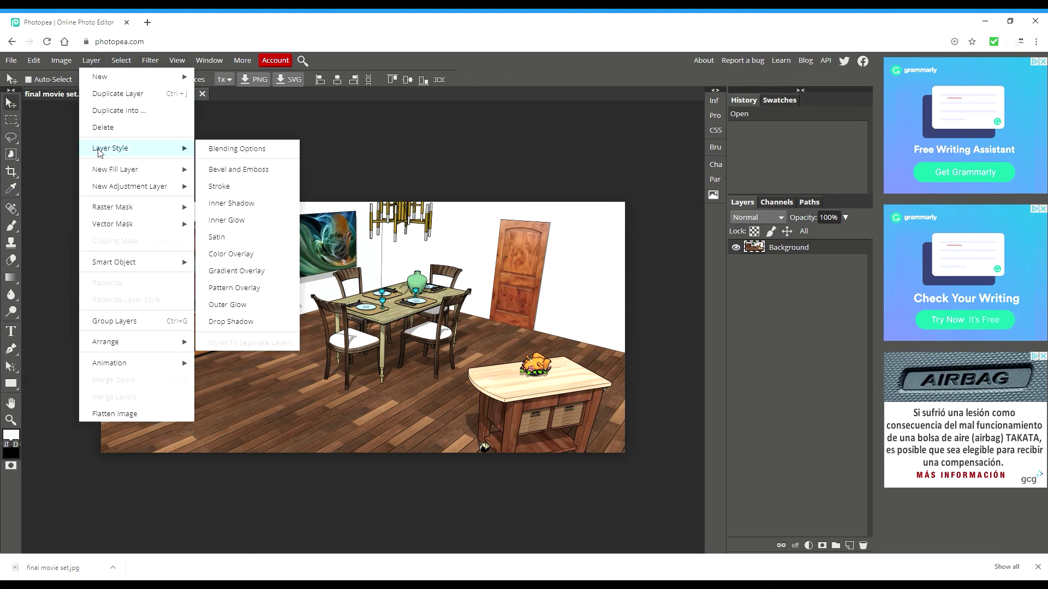
pyautogui.click(229, 187)
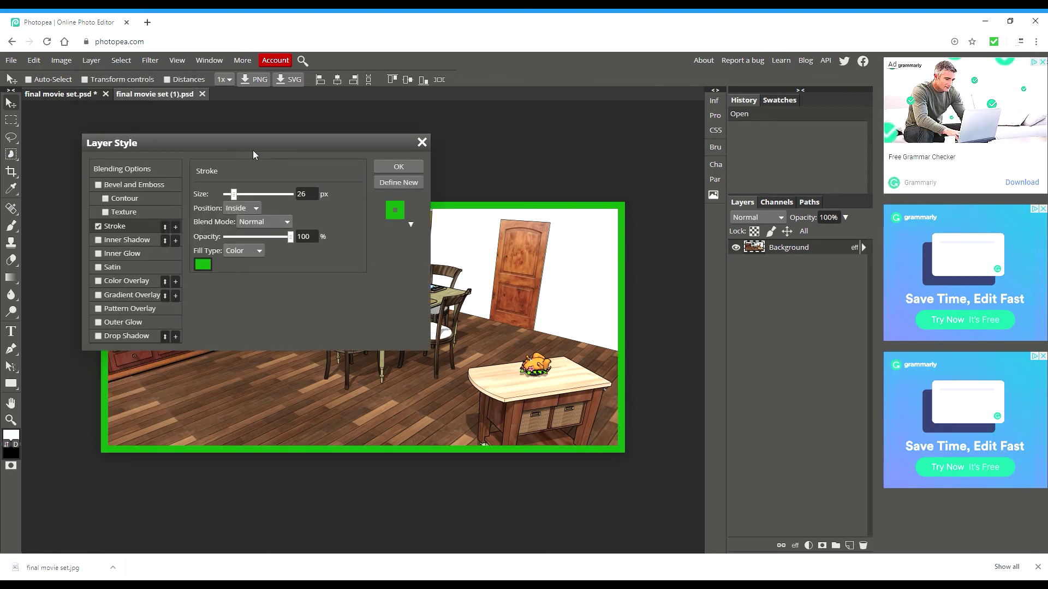
pyautogui.click(401, 166)
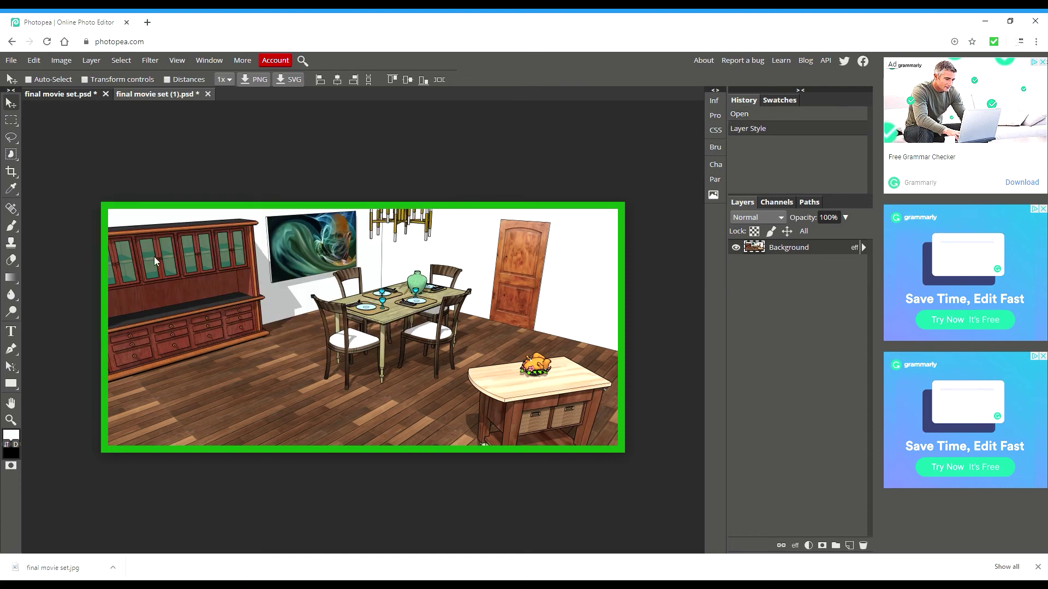
pyautogui.click(165, 401)
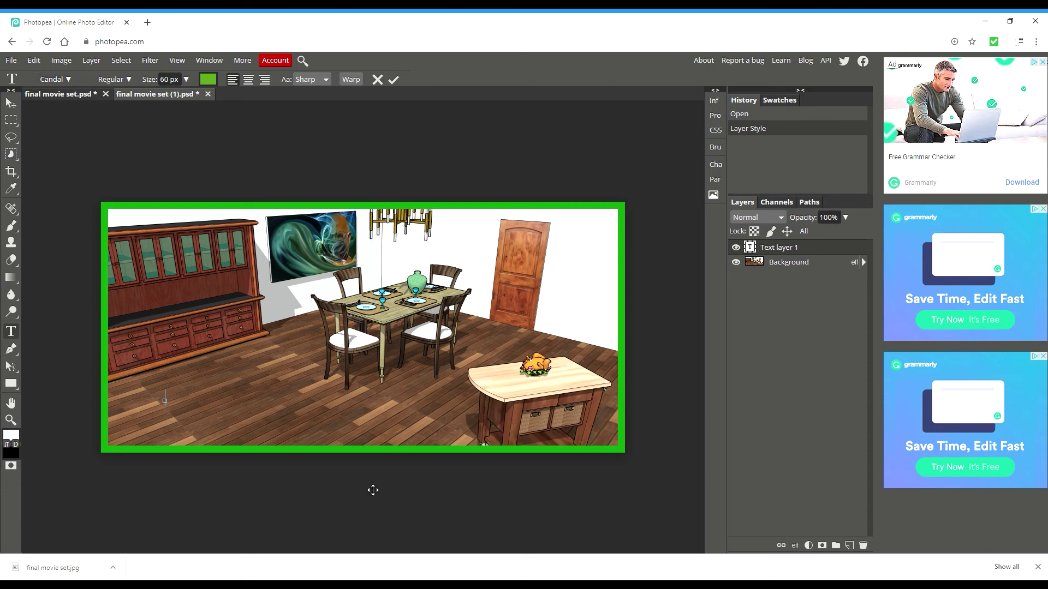
# Type the caption 'Come Sit with the Family', correcting its capitalisation.
pyautogui.write('Come s')
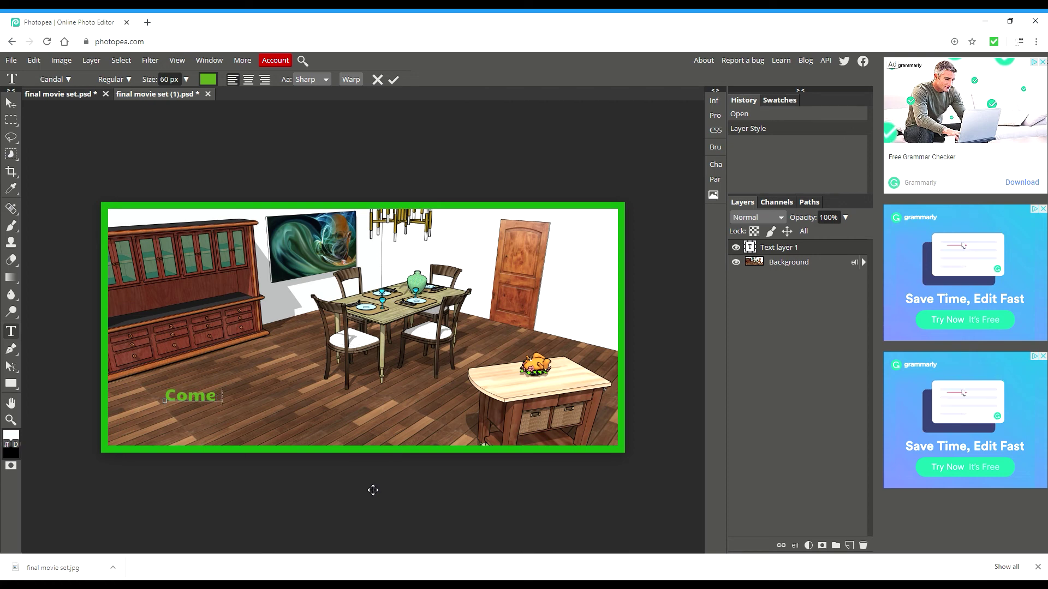
pyautogui.write('it')
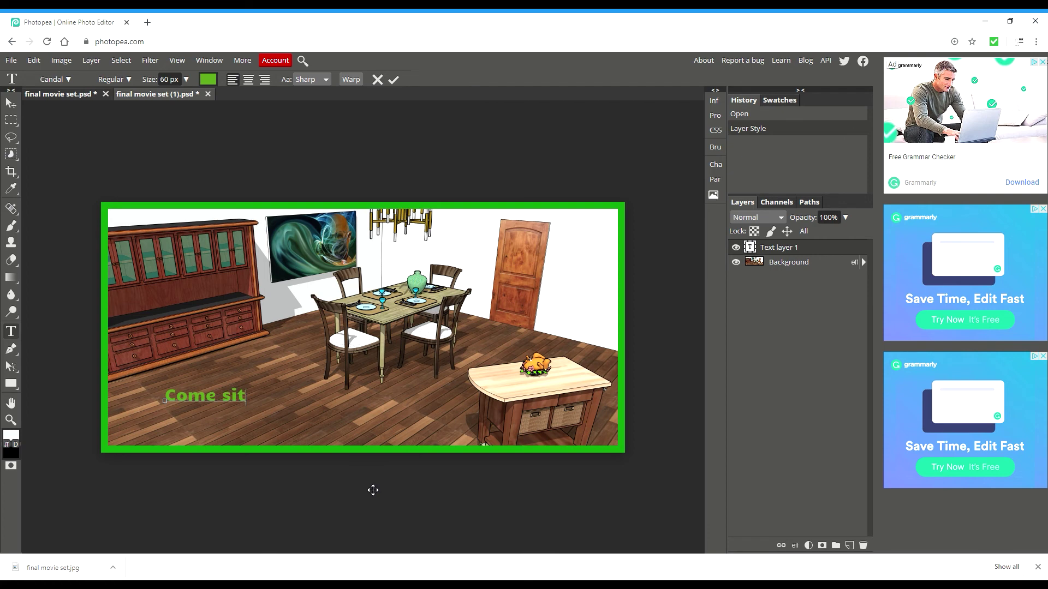
pyautogui.write(' with the')
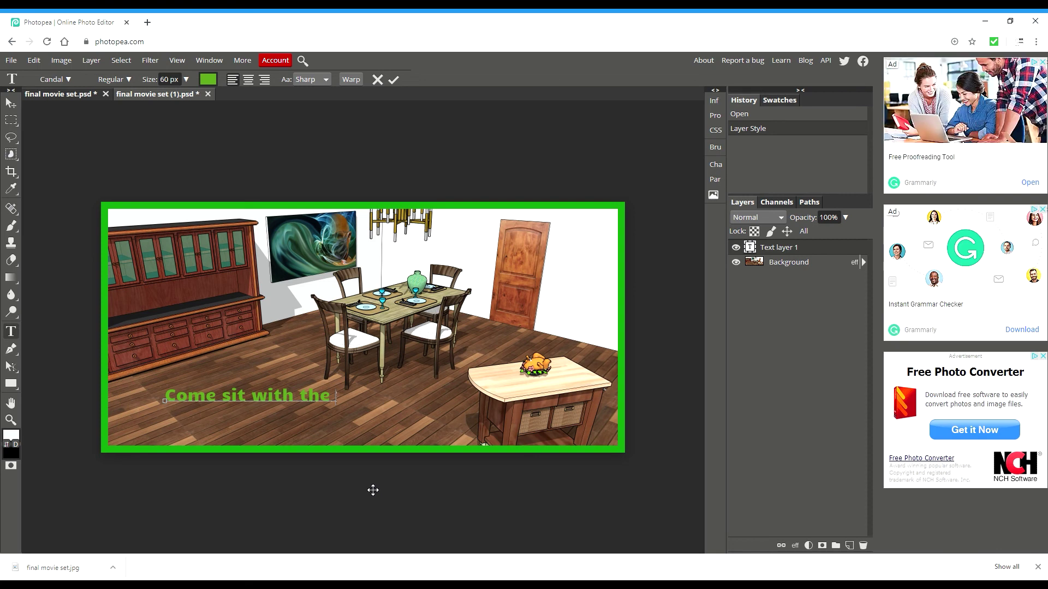
pyautogui.press('BackSpace')
pyautogui.press('BackSpace')
pyautogui.press('BackSpace')
pyautogui.press('BackSpace')
pyautogui.press('BackSpace')
pyautogui.press('BackSpace')
pyautogui.press('BackSpace')
pyautogui.press('BackSpace')
pyautogui.press('BackSpace')
pyautogui.press('BackSpace')
pyautogui.press('BackSpace')
pyautogui.press('BackSpace')
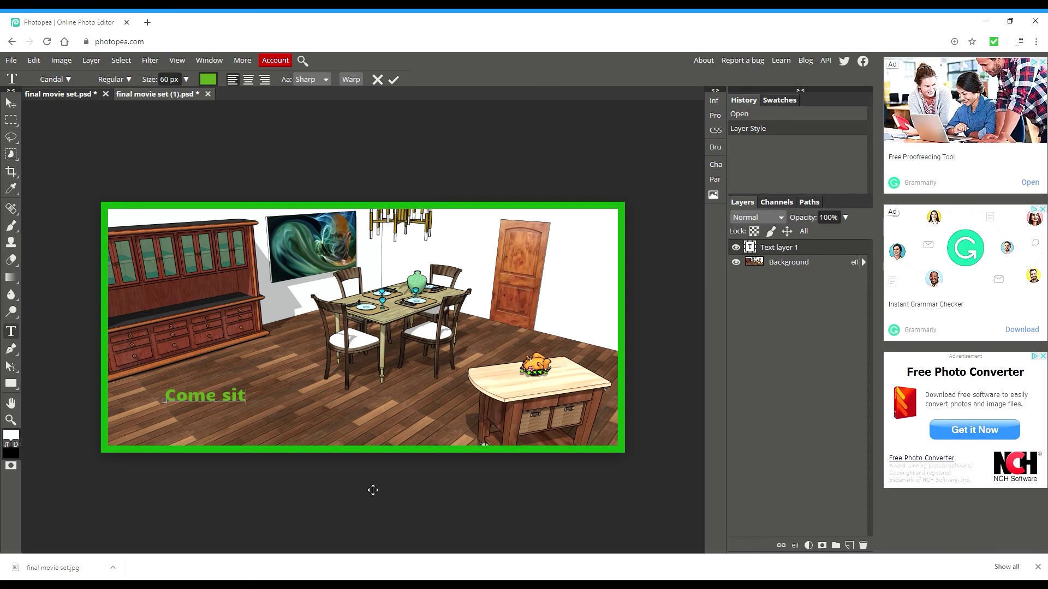
pyautogui.write('Sit with the ')
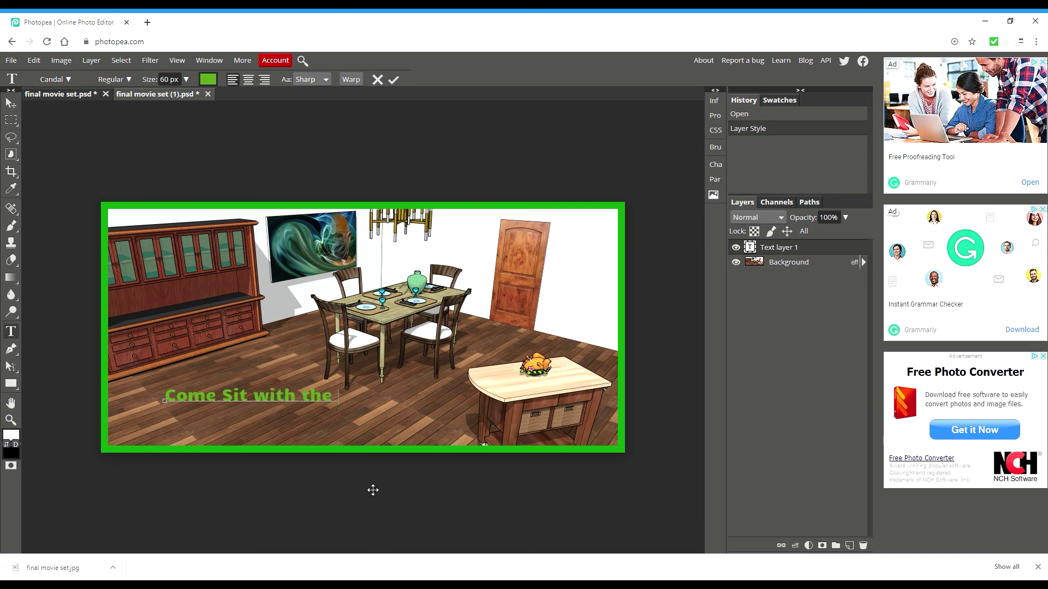
pyautogui.write('Family')
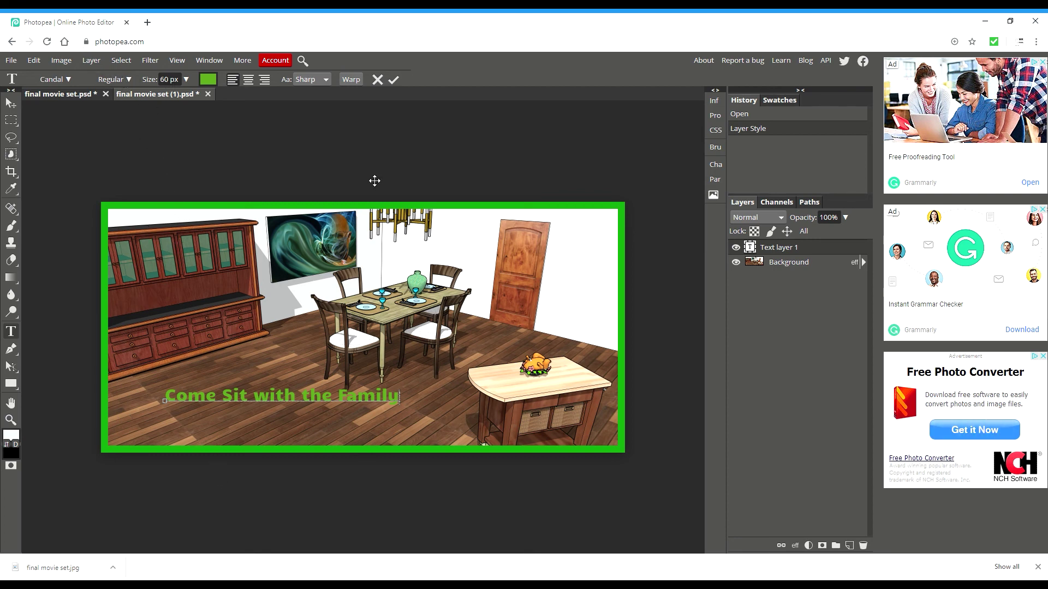
pyautogui.click(93, 62)
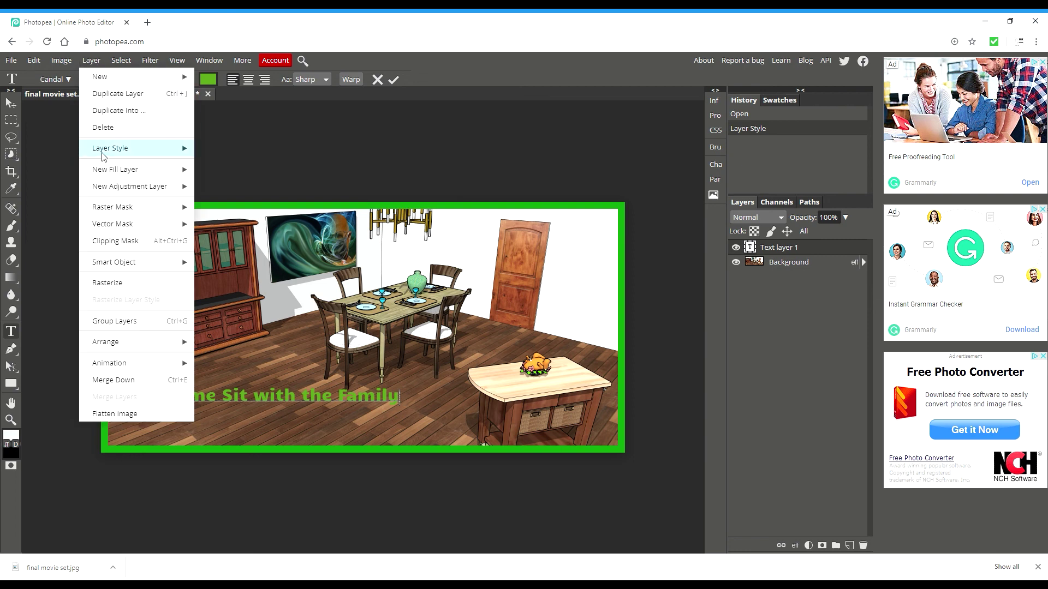
# Give the caption a 6 px black stroke positioned outside the letters.
pyautogui.moveTo(110, 156)
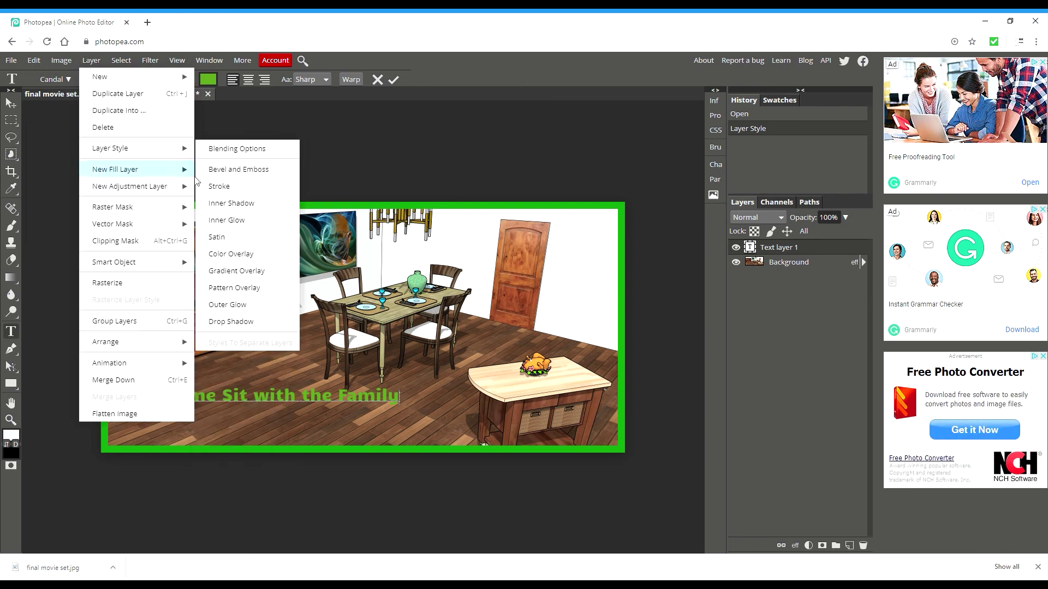
pyautogui.click(218, 186)
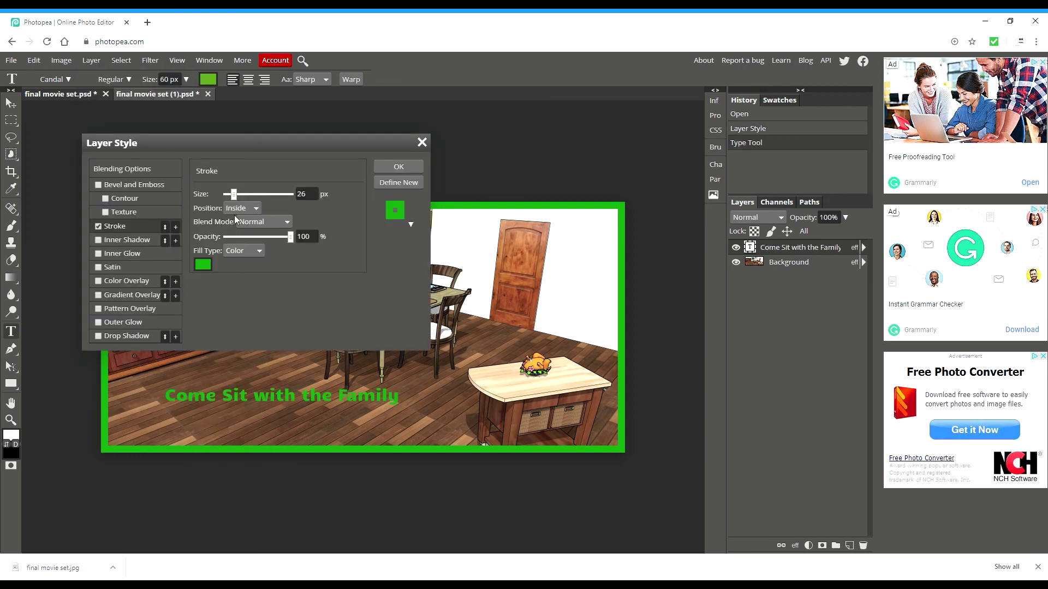
pyautogui.click(242, 208)
pyautogui.click(231, 241)
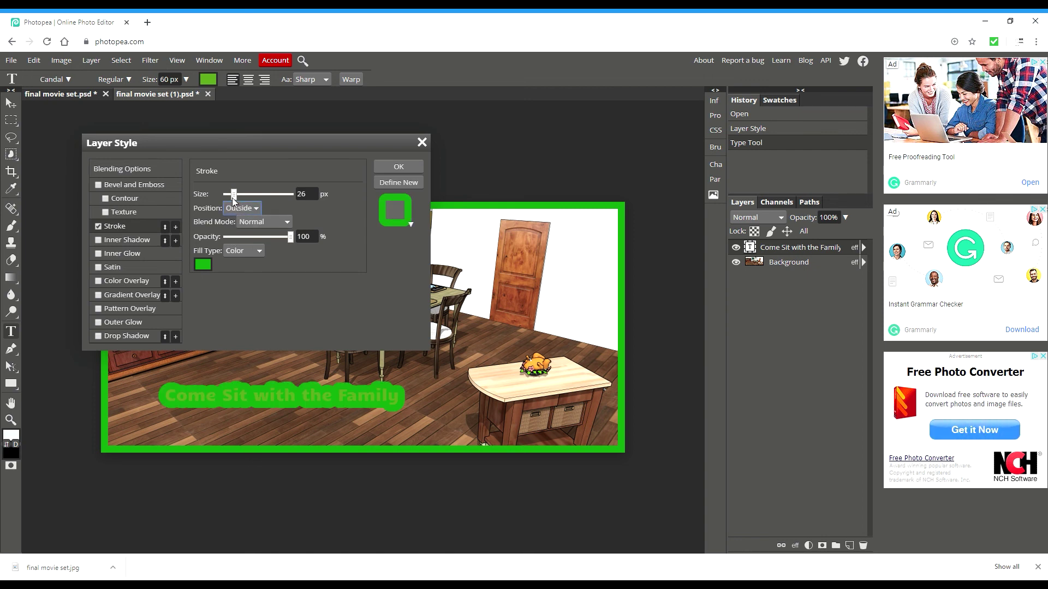
pyautogui.moveTo(232, 197); pyautogui.dragTo(228, 199)
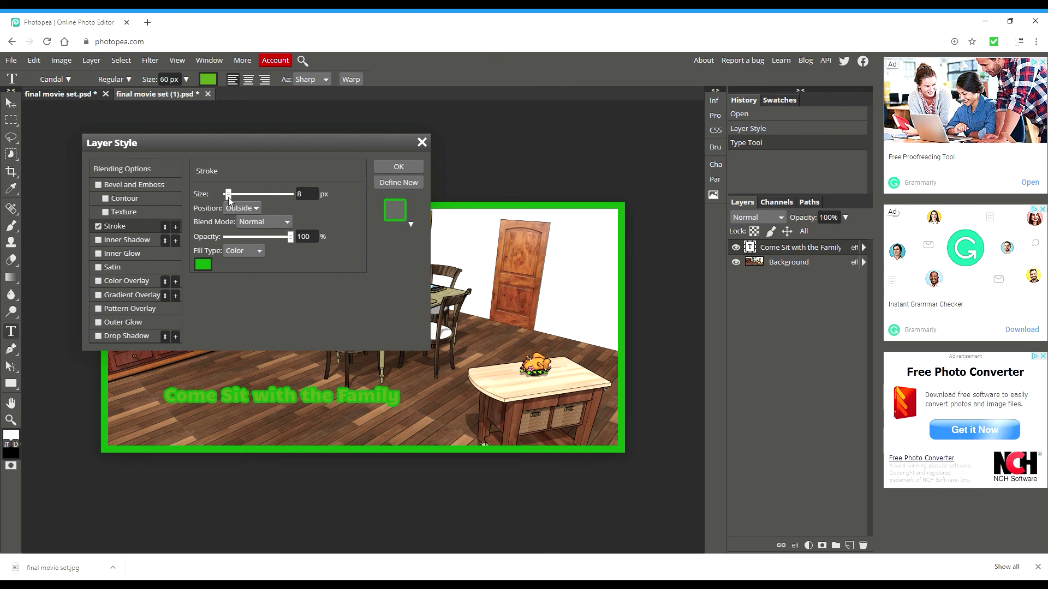
pyautogui.click(203, 266)
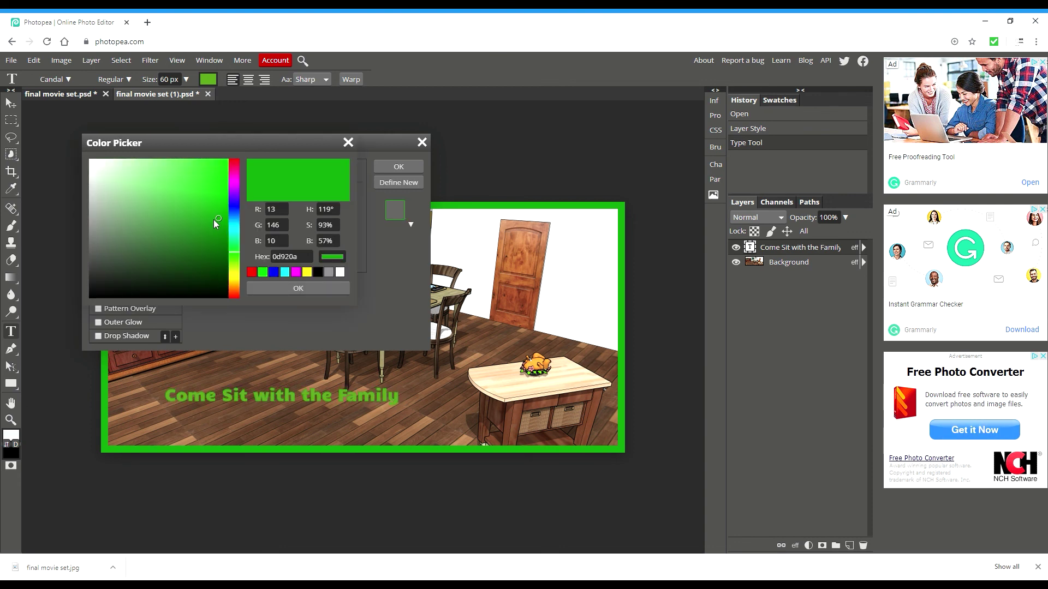
pyautogui.moveTo(218, 221); pyautogui.dragTo(224, 304)
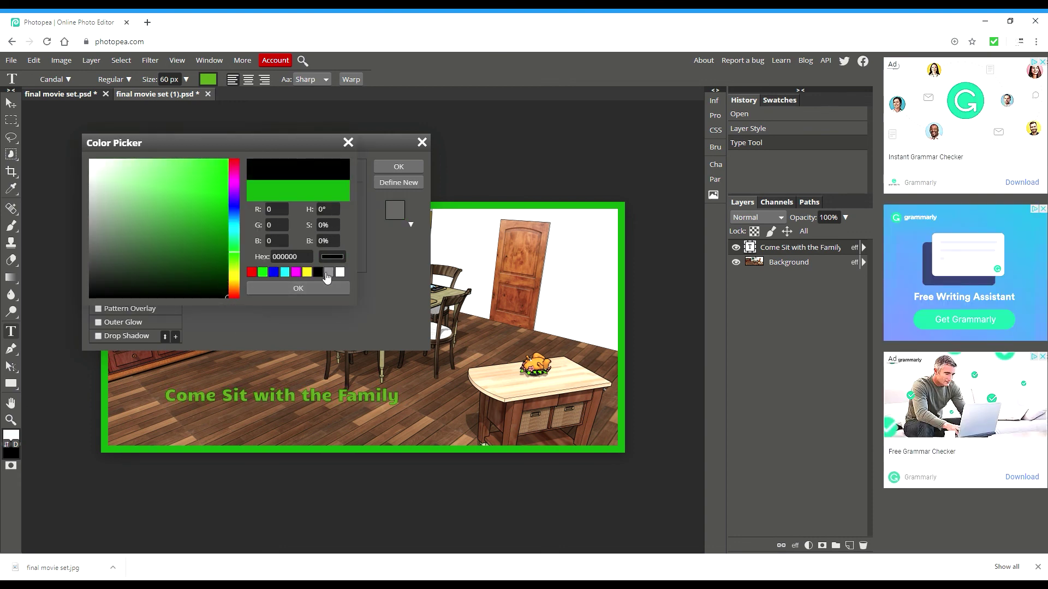
pyautogui.click(404, 168)
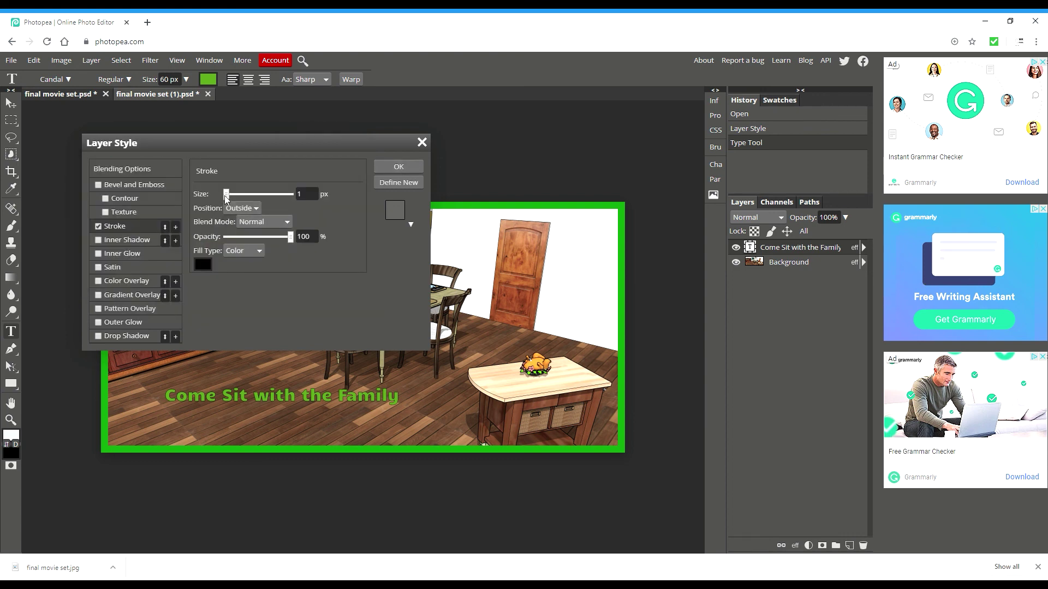
pyautogui.moveTo(227, 197); pyautogui.dragTo(227, 198)
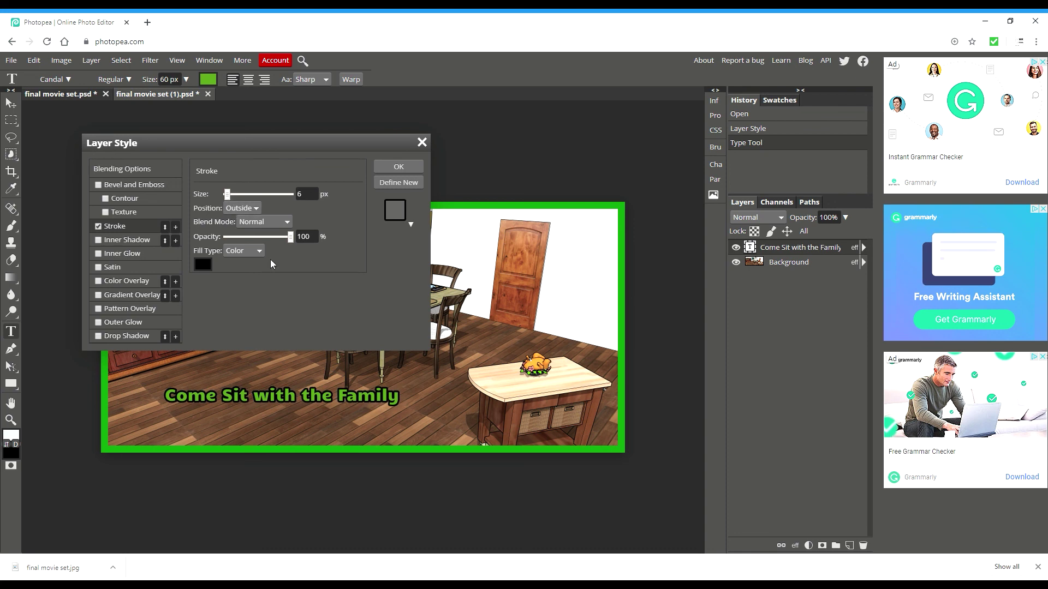
pyautogui.click(398, 166)
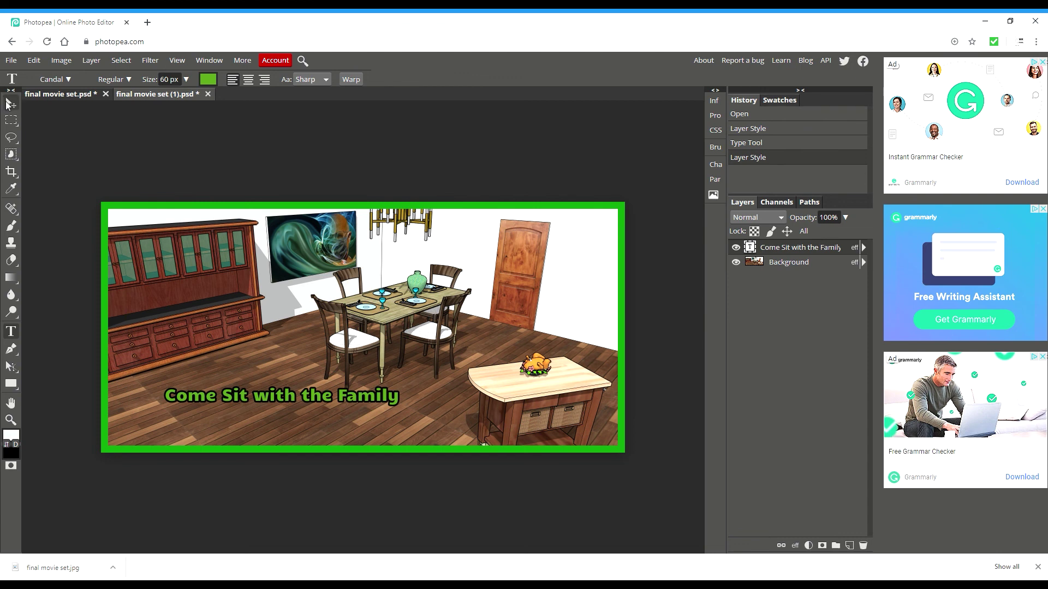
pyautogui.click(9, 111)
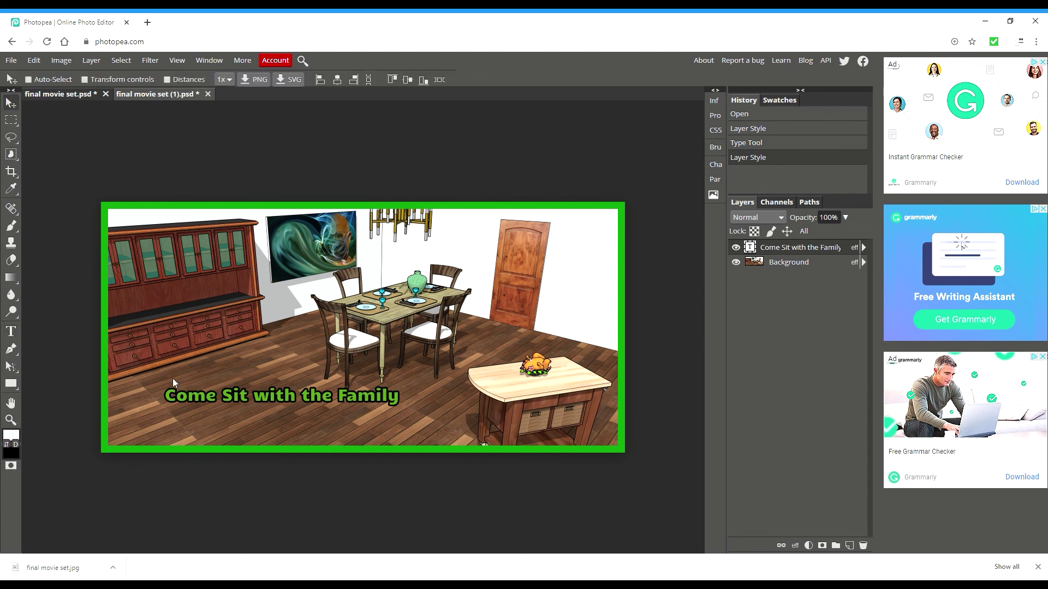
# Drag the caption down and left toward the border's bottom-left corner.
pyautogui.moveTo(193, 397); pyautogui.dragTo(174, 416)
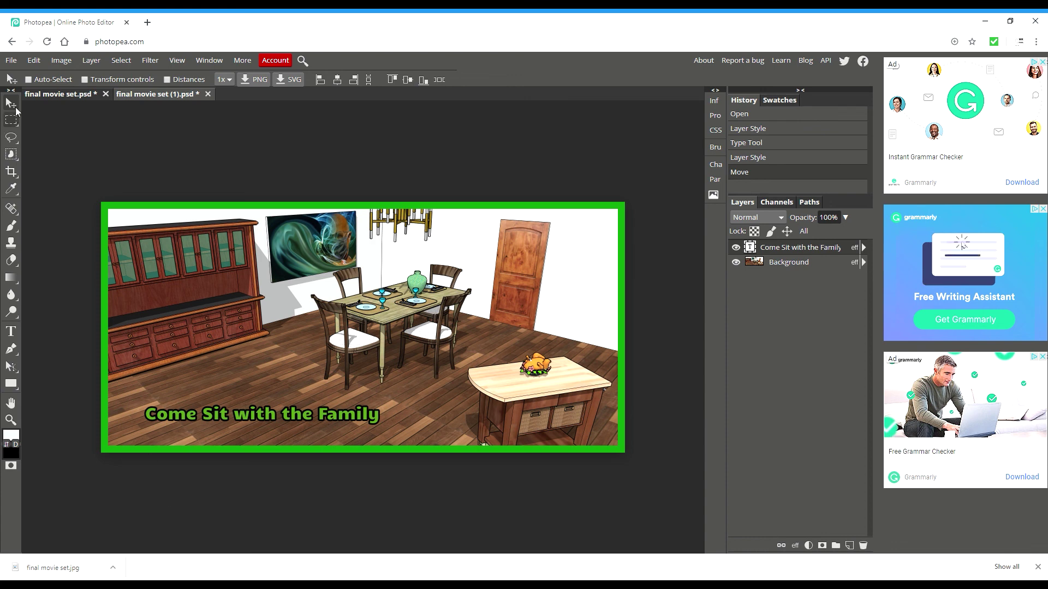
pyautogui.click(11, 60)
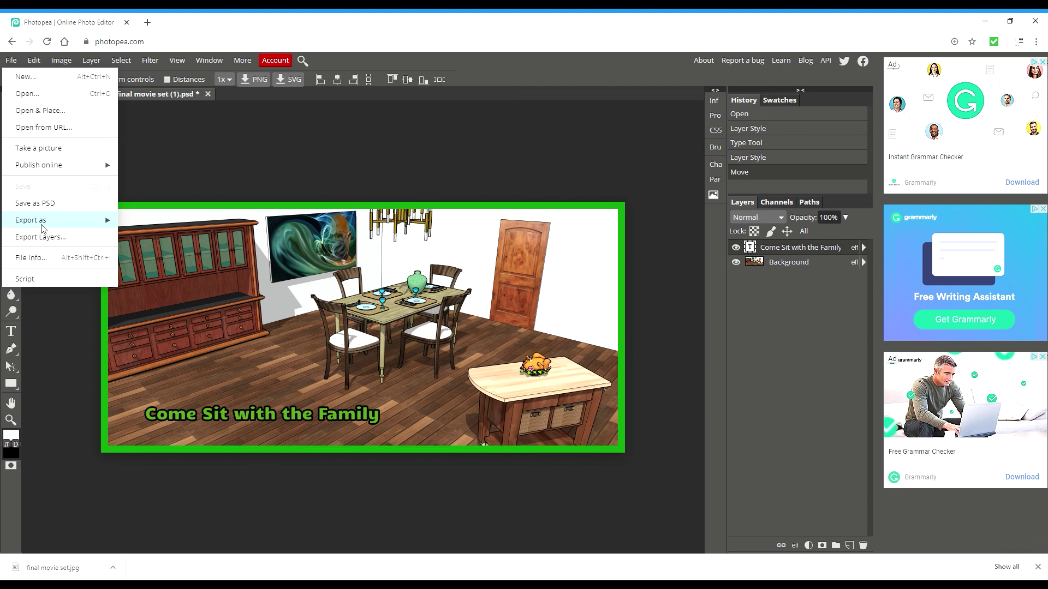
# Save the second render as a 1920×920 JPG at 100% quality.
pyautogui.moveTo(45, 225)
pyautogui.click(138, 238)
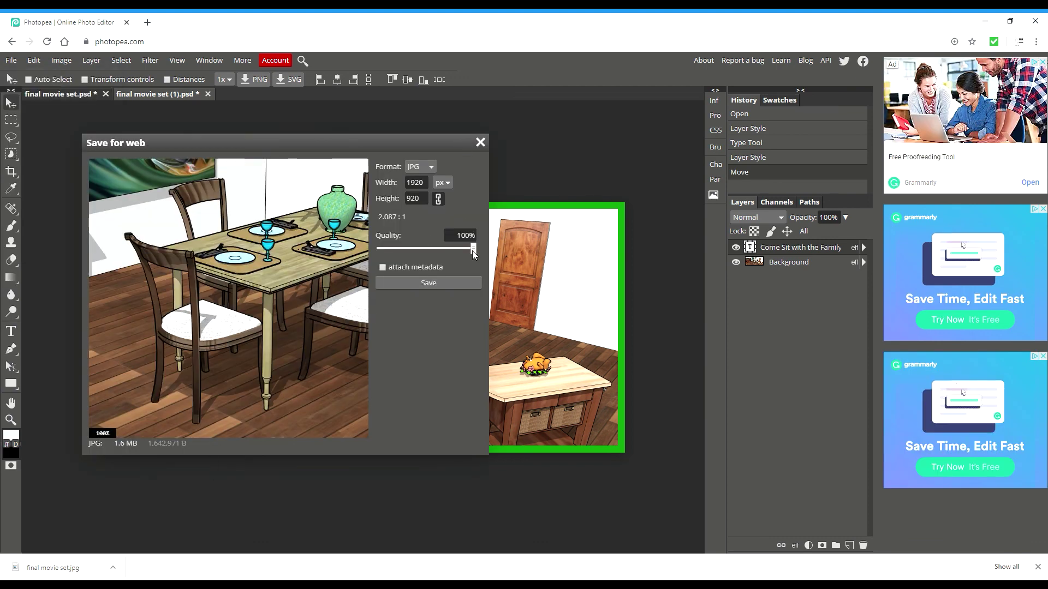
pyautogui.click(428, 283)
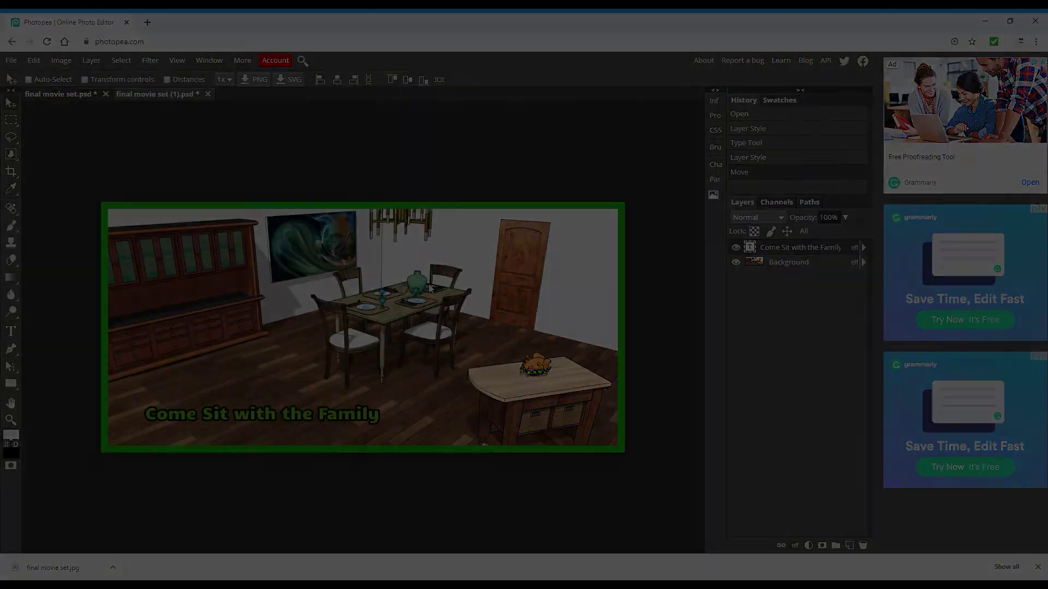